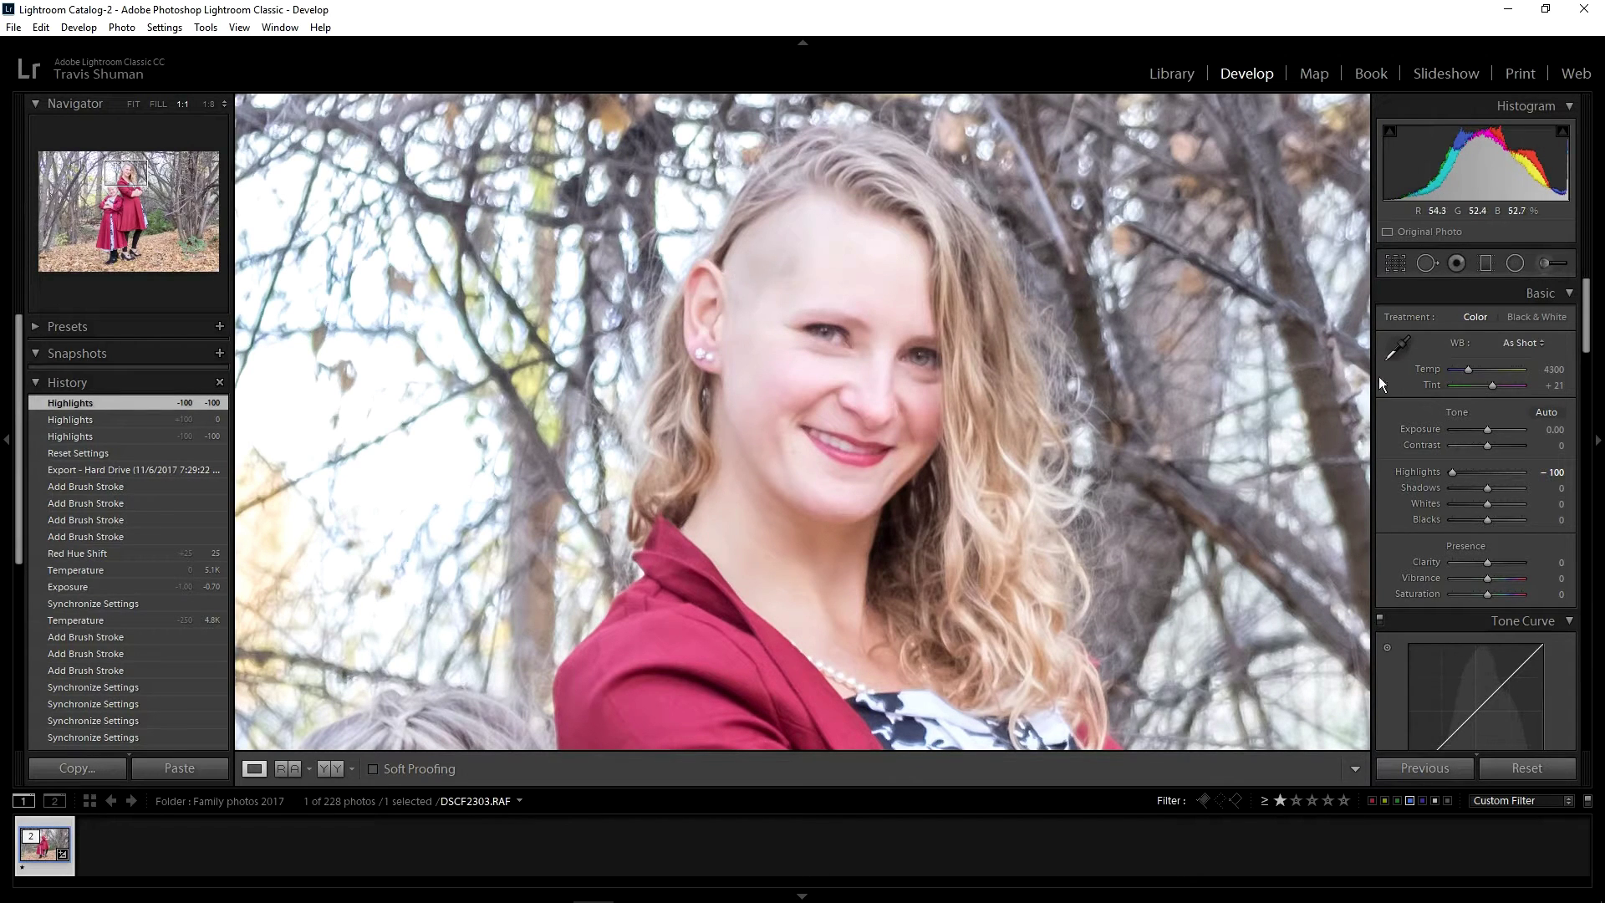
- Reset the highlights to 0, lower the exposure to -5.00 to inspect the bright background, and reset the exposure to 0
double_click(1452, 474)
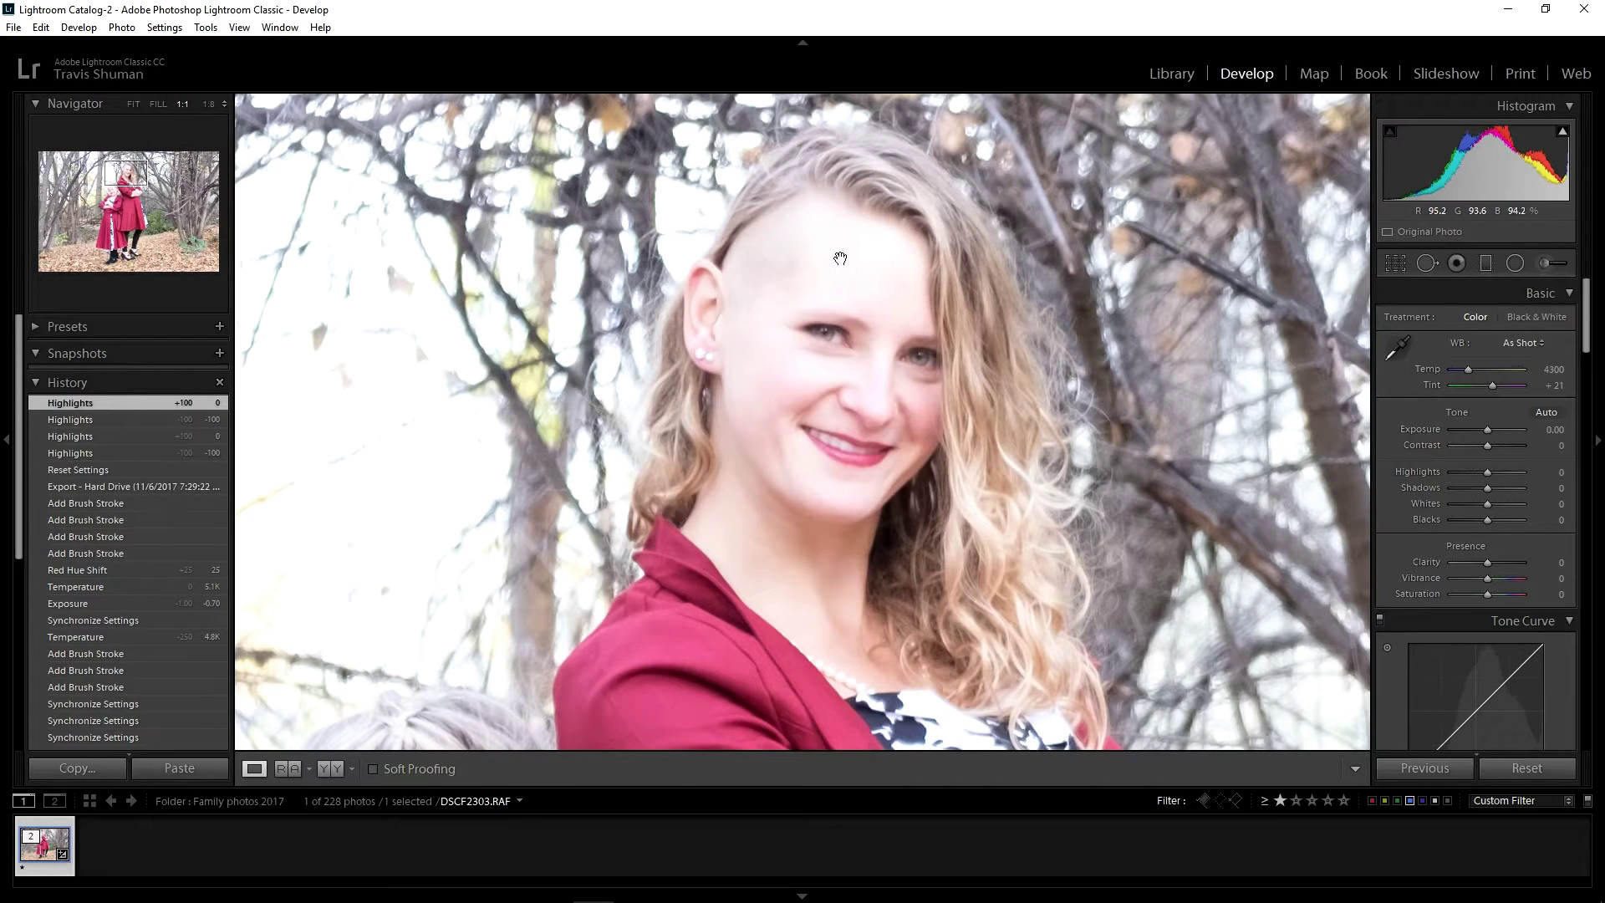
left_click_drag(1487, 434, 1157, 448)
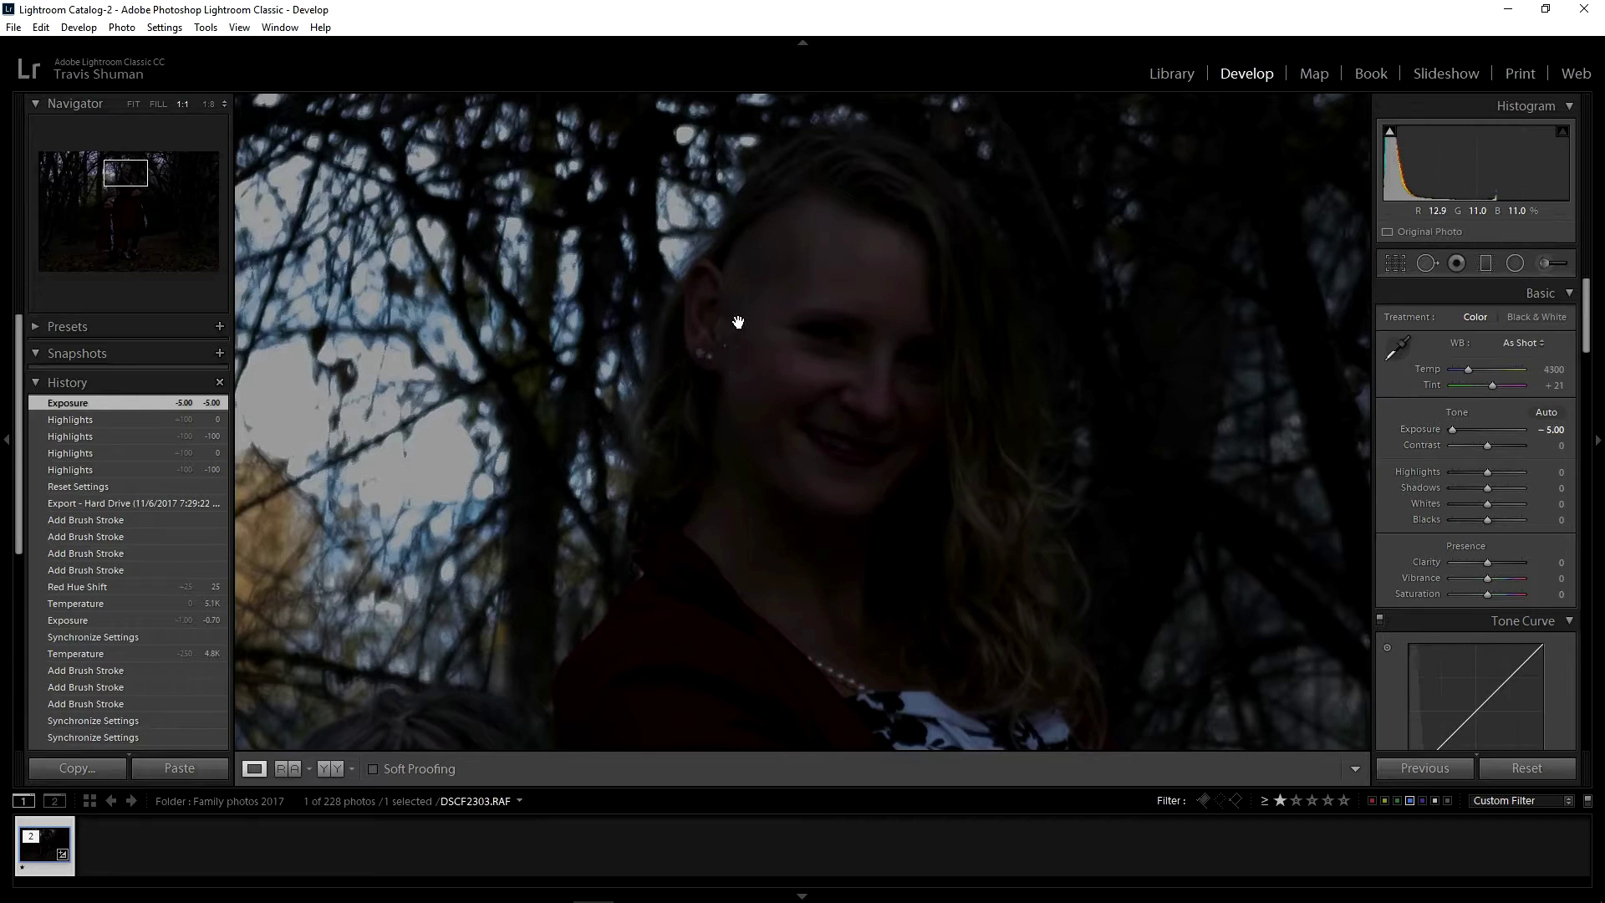
left_click_drag(441, 386, 824, 329)
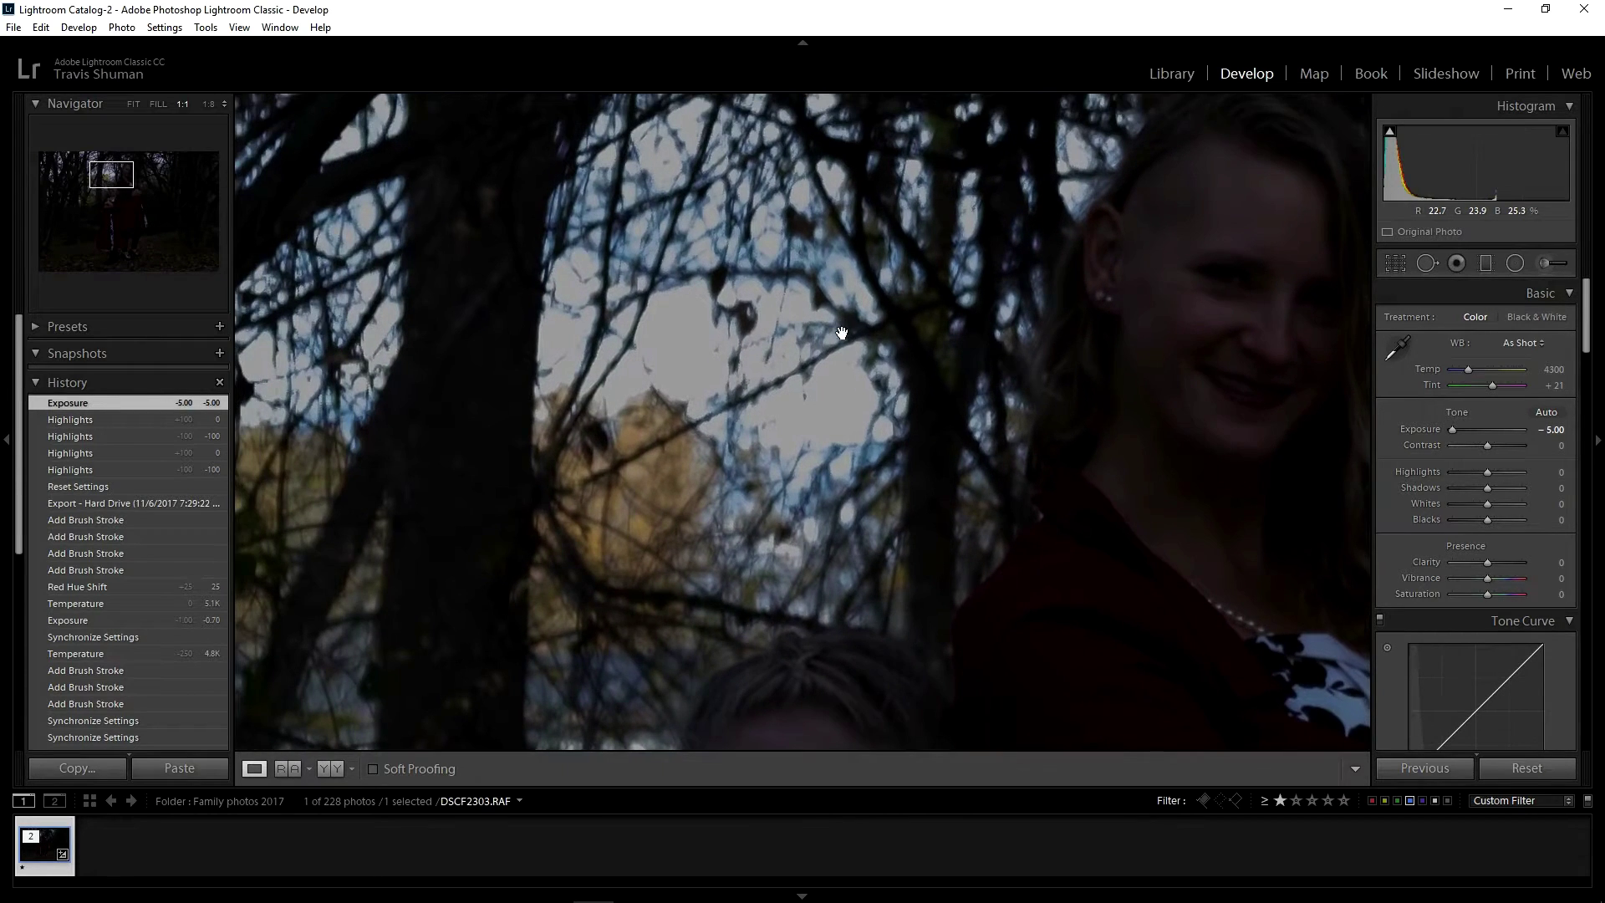
left_click(810, 389)
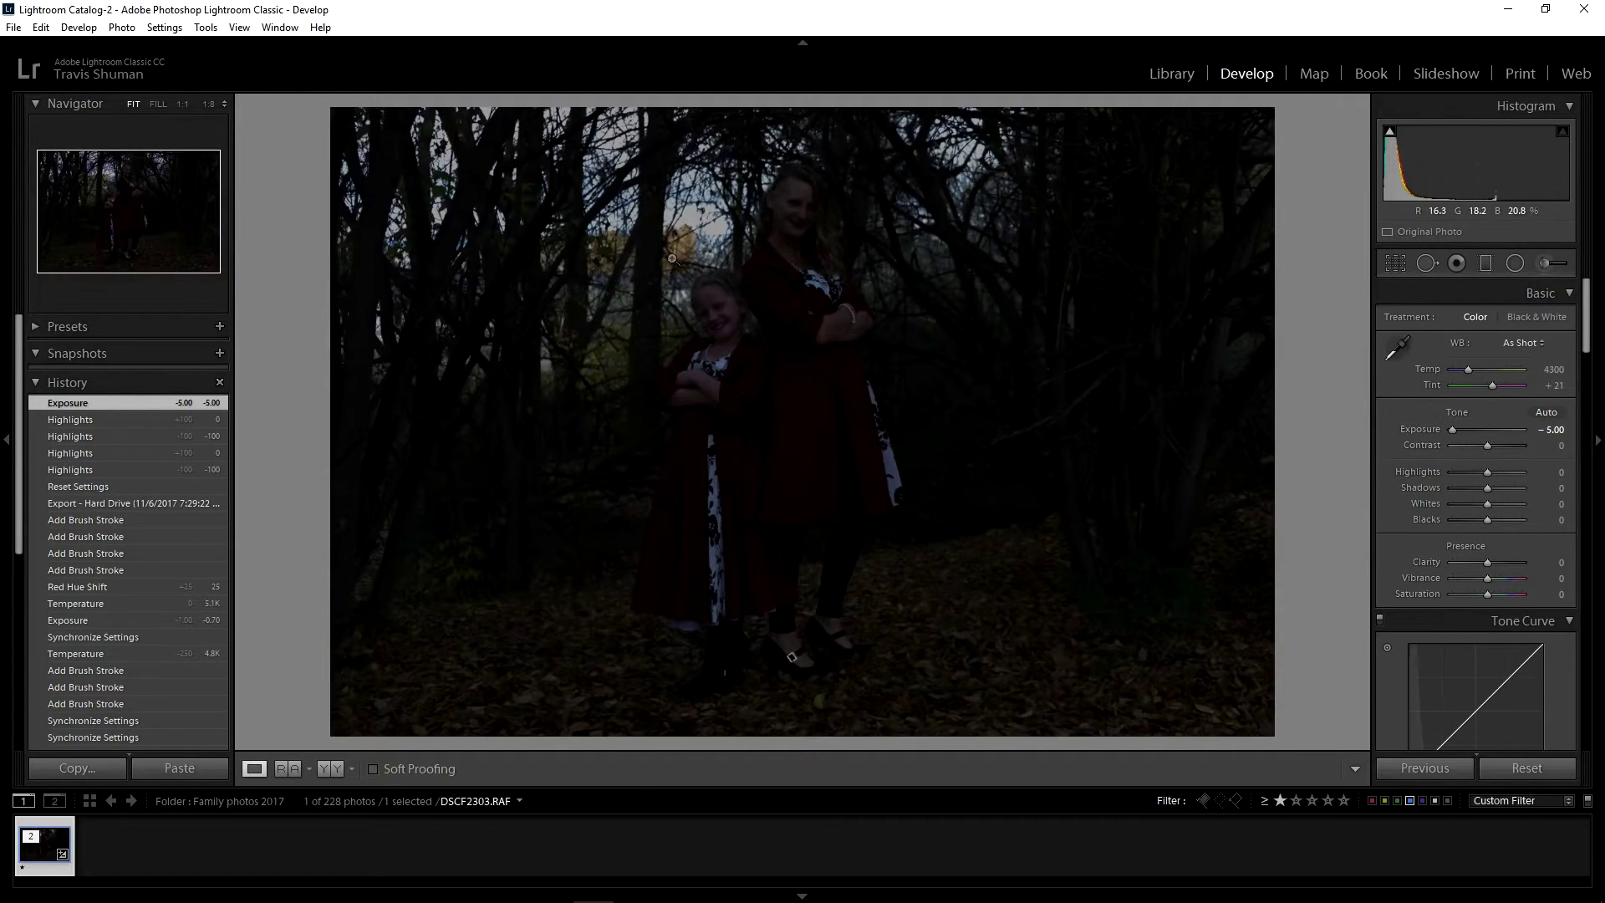
double_click(1452, 428)
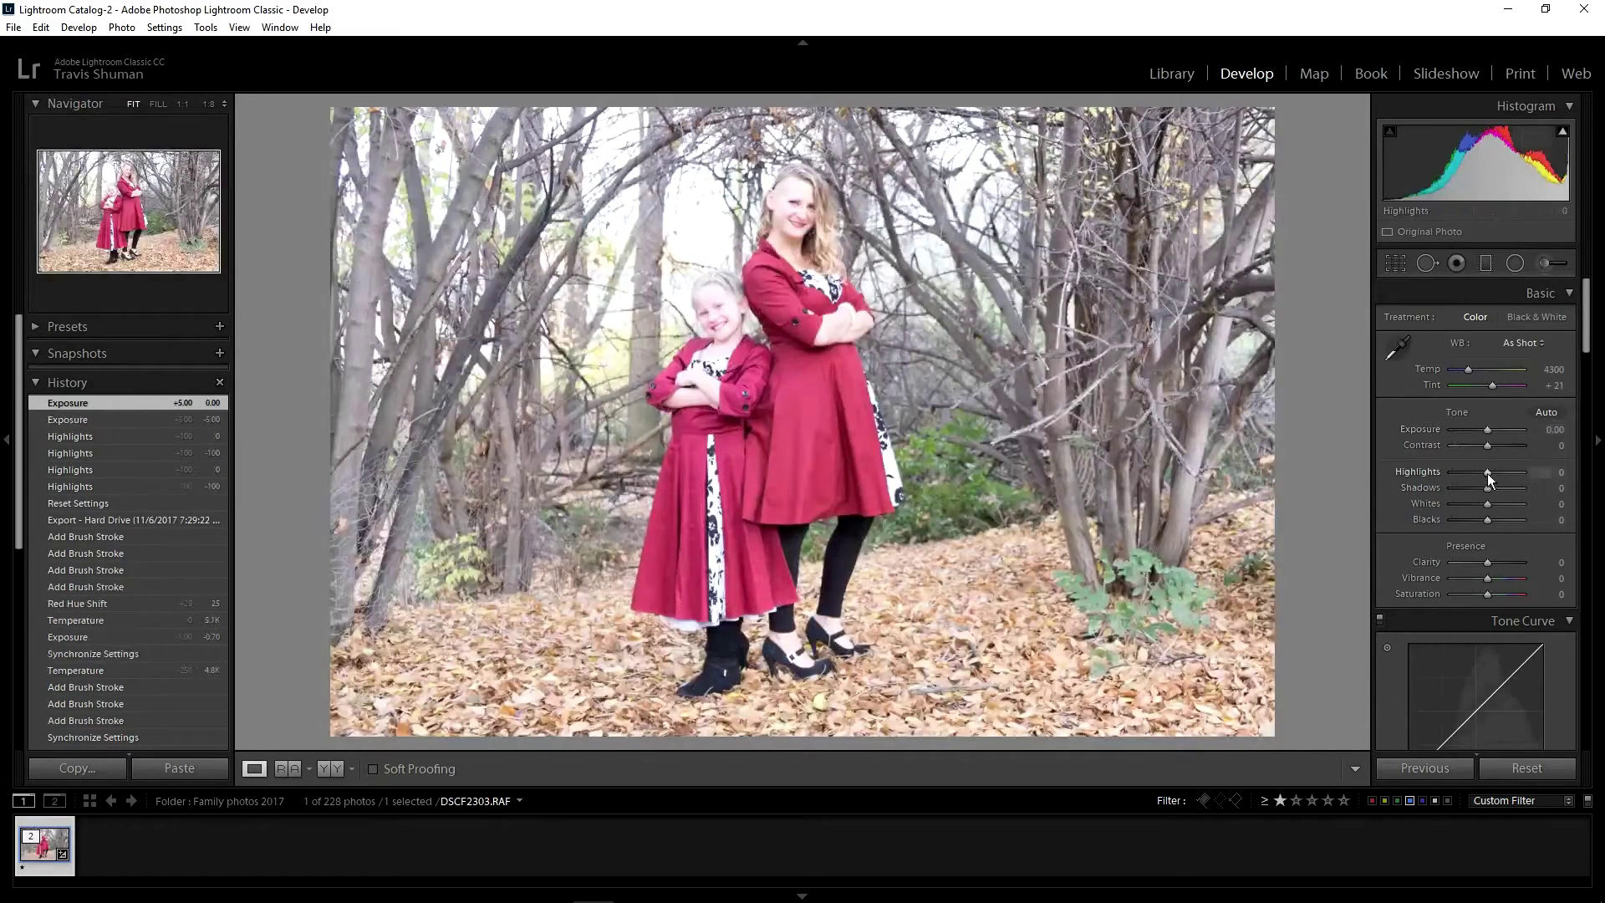
- Set the highlights to -100 and the contrast to +20, checking the effect on the woman's face up close
left_click_drag(1487, 473, 1446, 472)
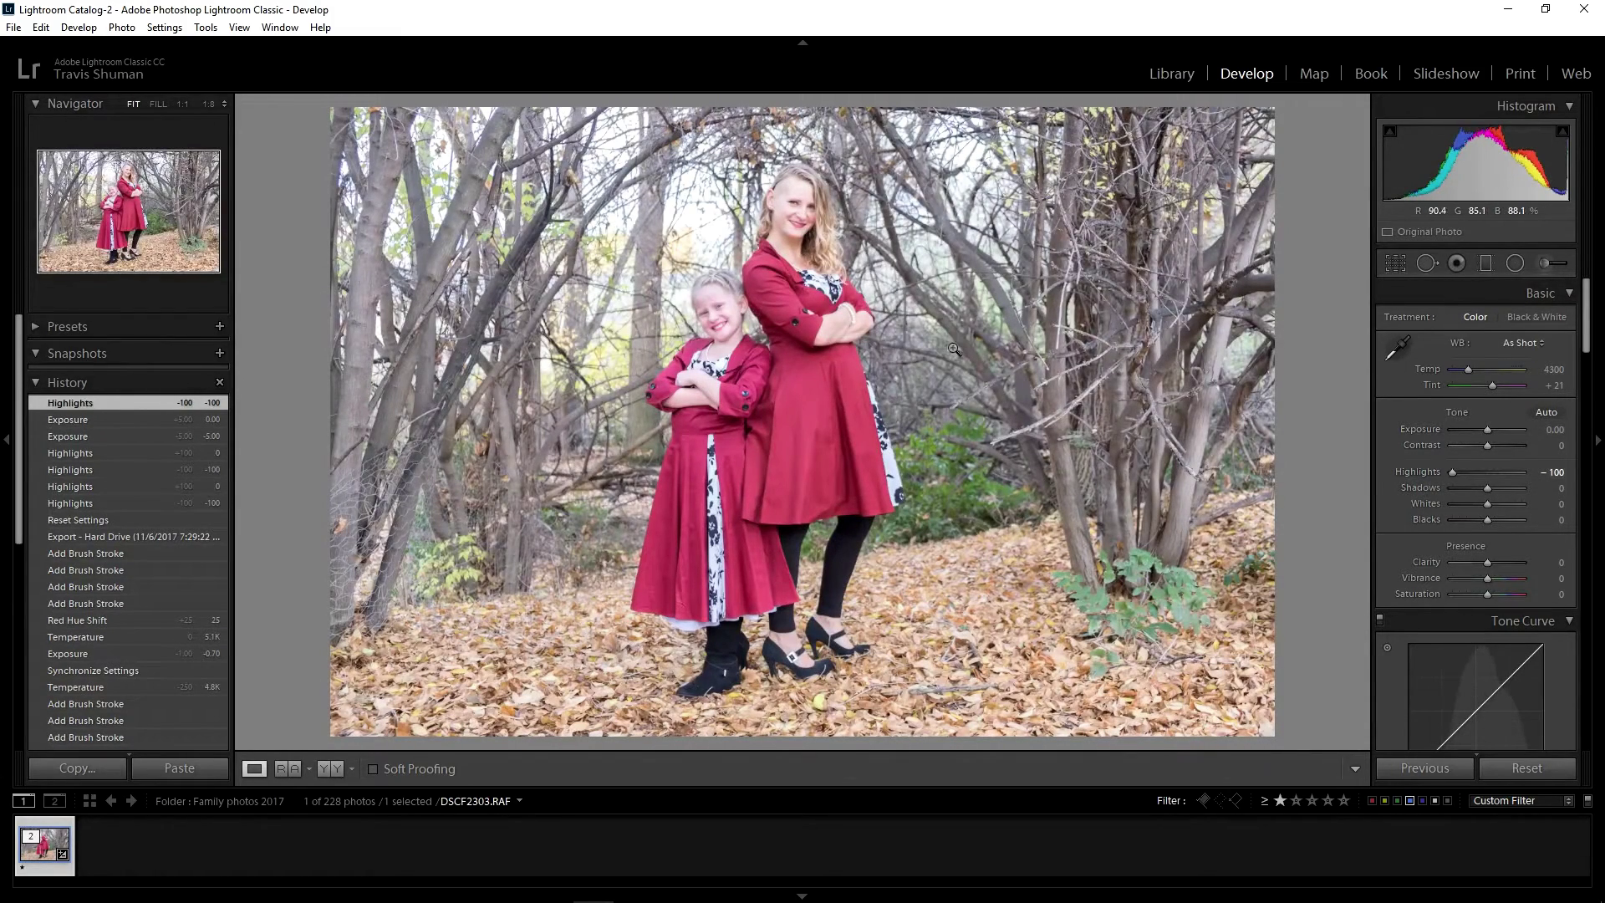
key("Up")
key("Up")
key("Up")
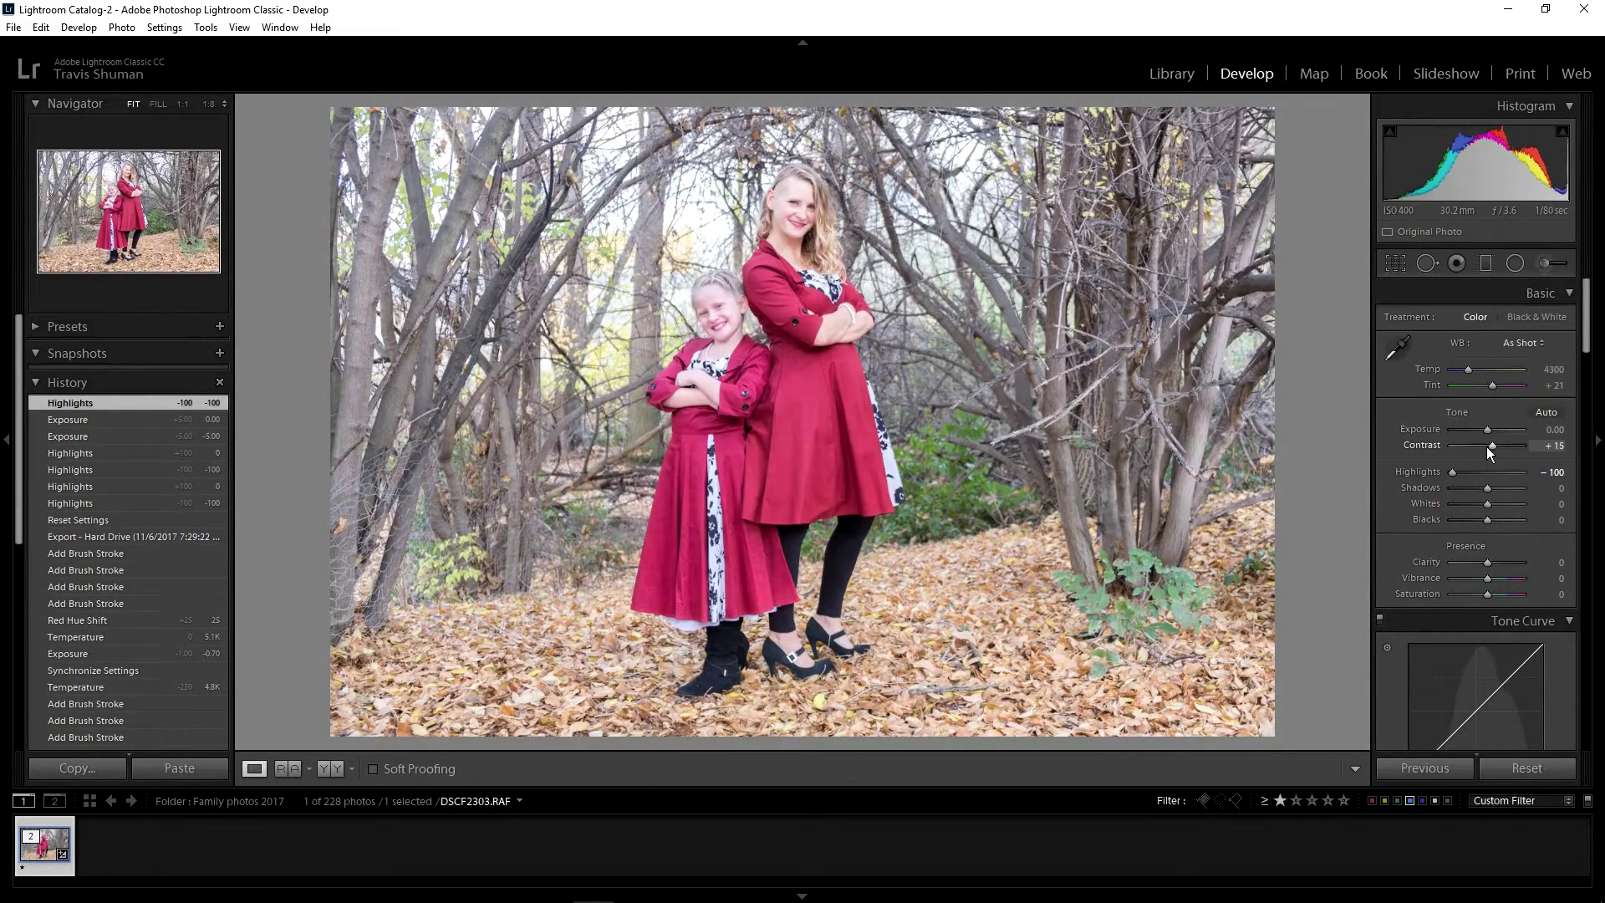
key("Up")
left_click(790, 203)
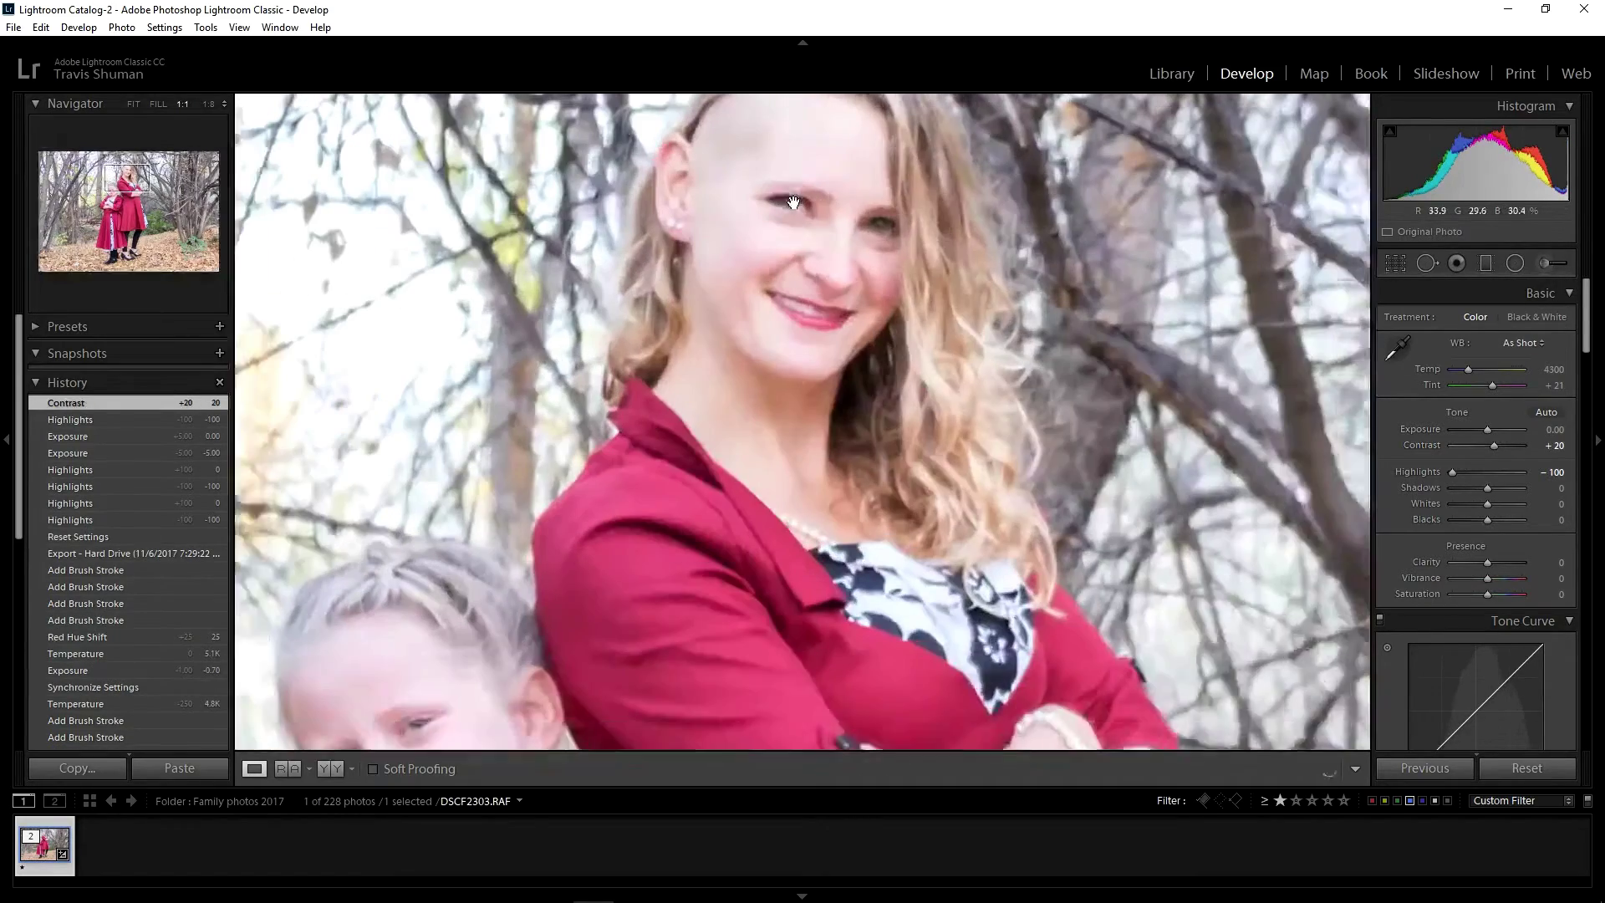
left_click_drag(727, 223, 907, 297)
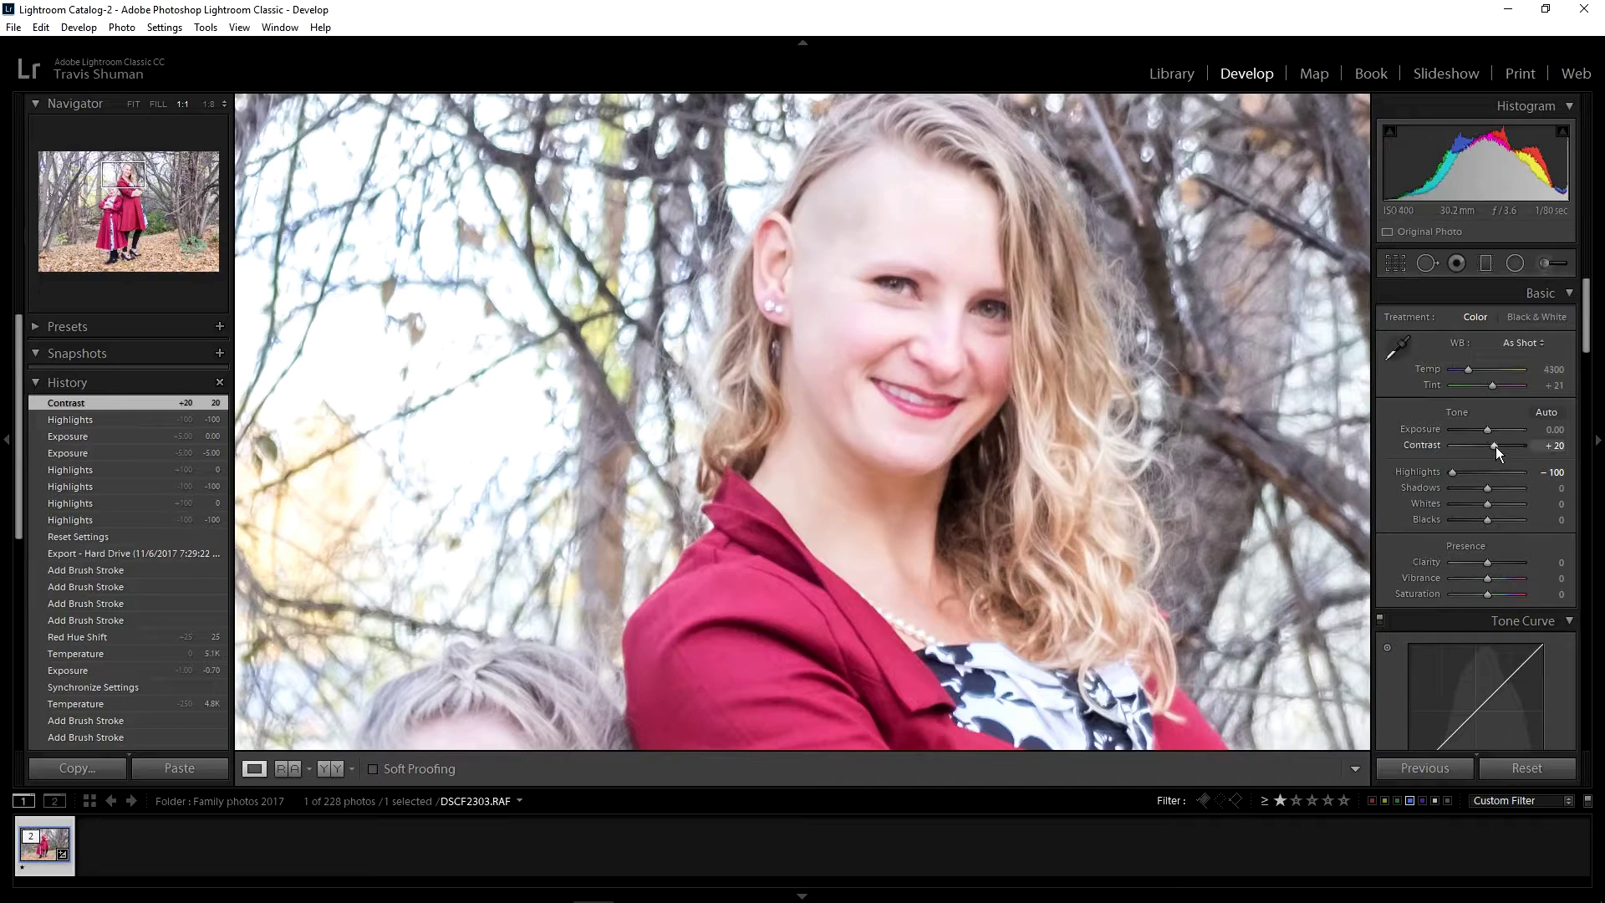
key("Up")
key("Down")
- Set the sharpening amount to 55 and the luminance noise reduction to 20
scroll(1408, 458, "down", 10)
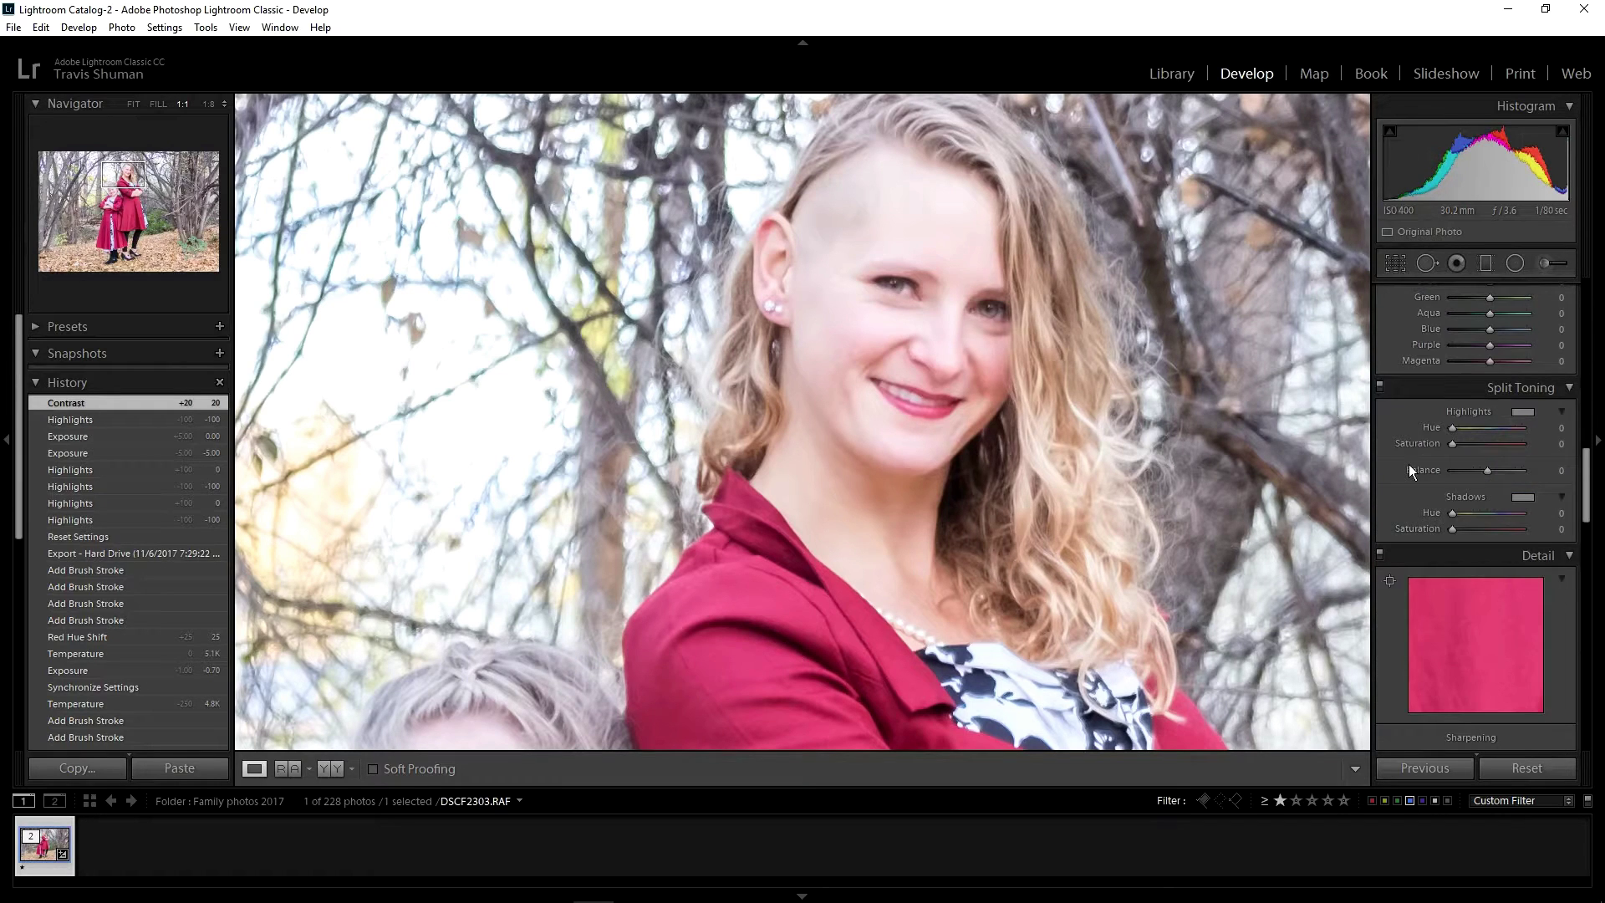
scroll(1411, 470, "down", 5)
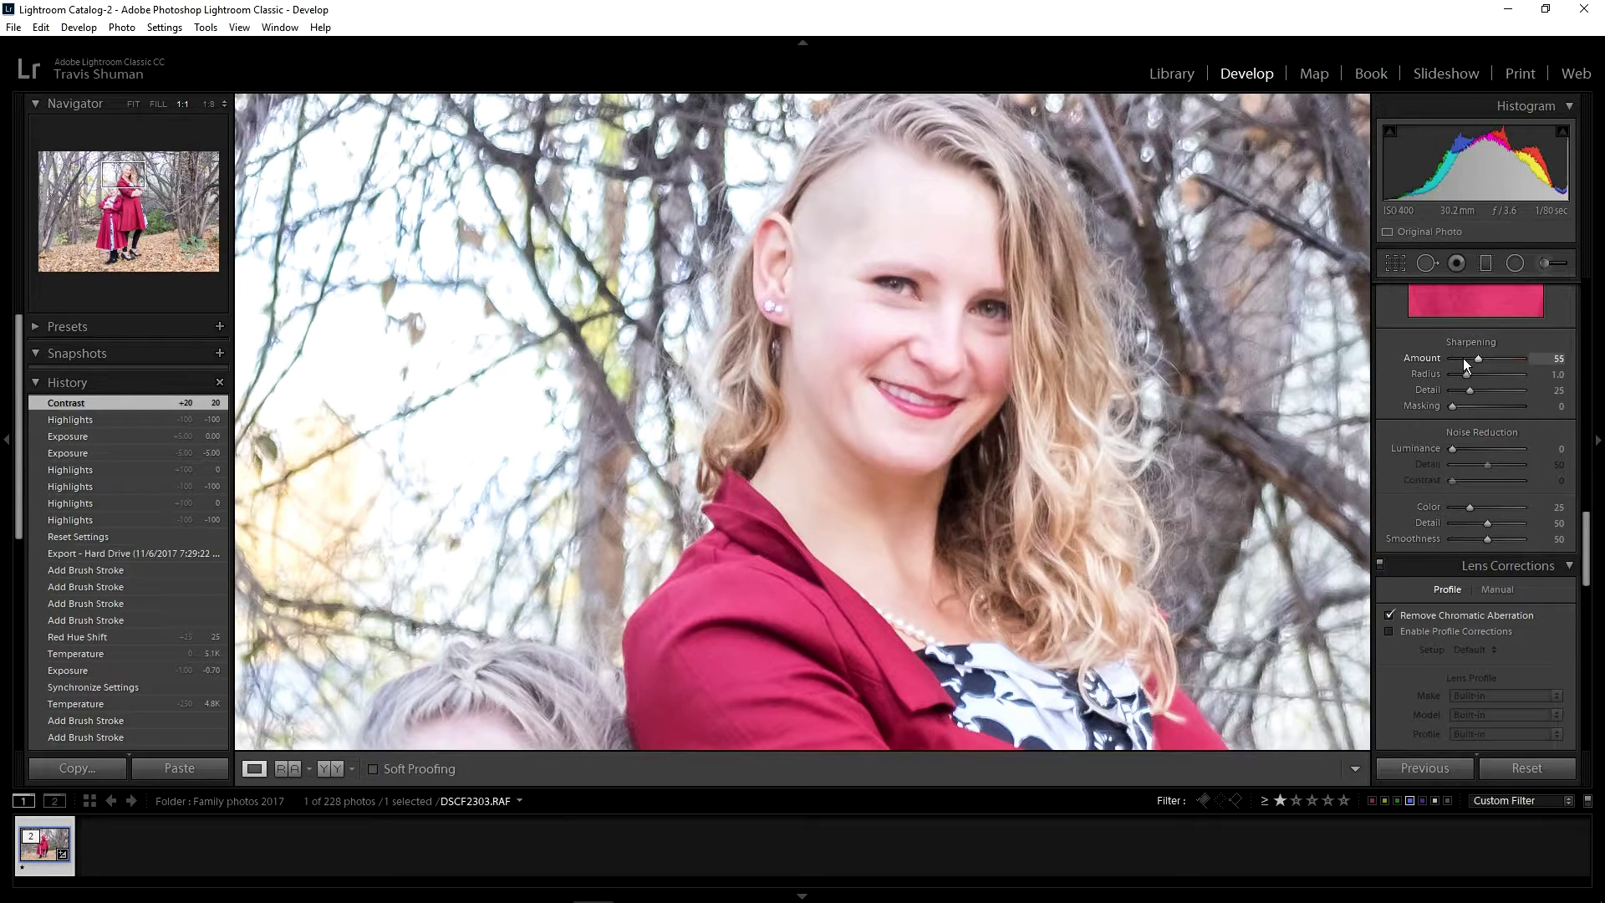
left_click_drag(1463, 358, 1496, 376)
scroll(1414, 399, "up", 2)
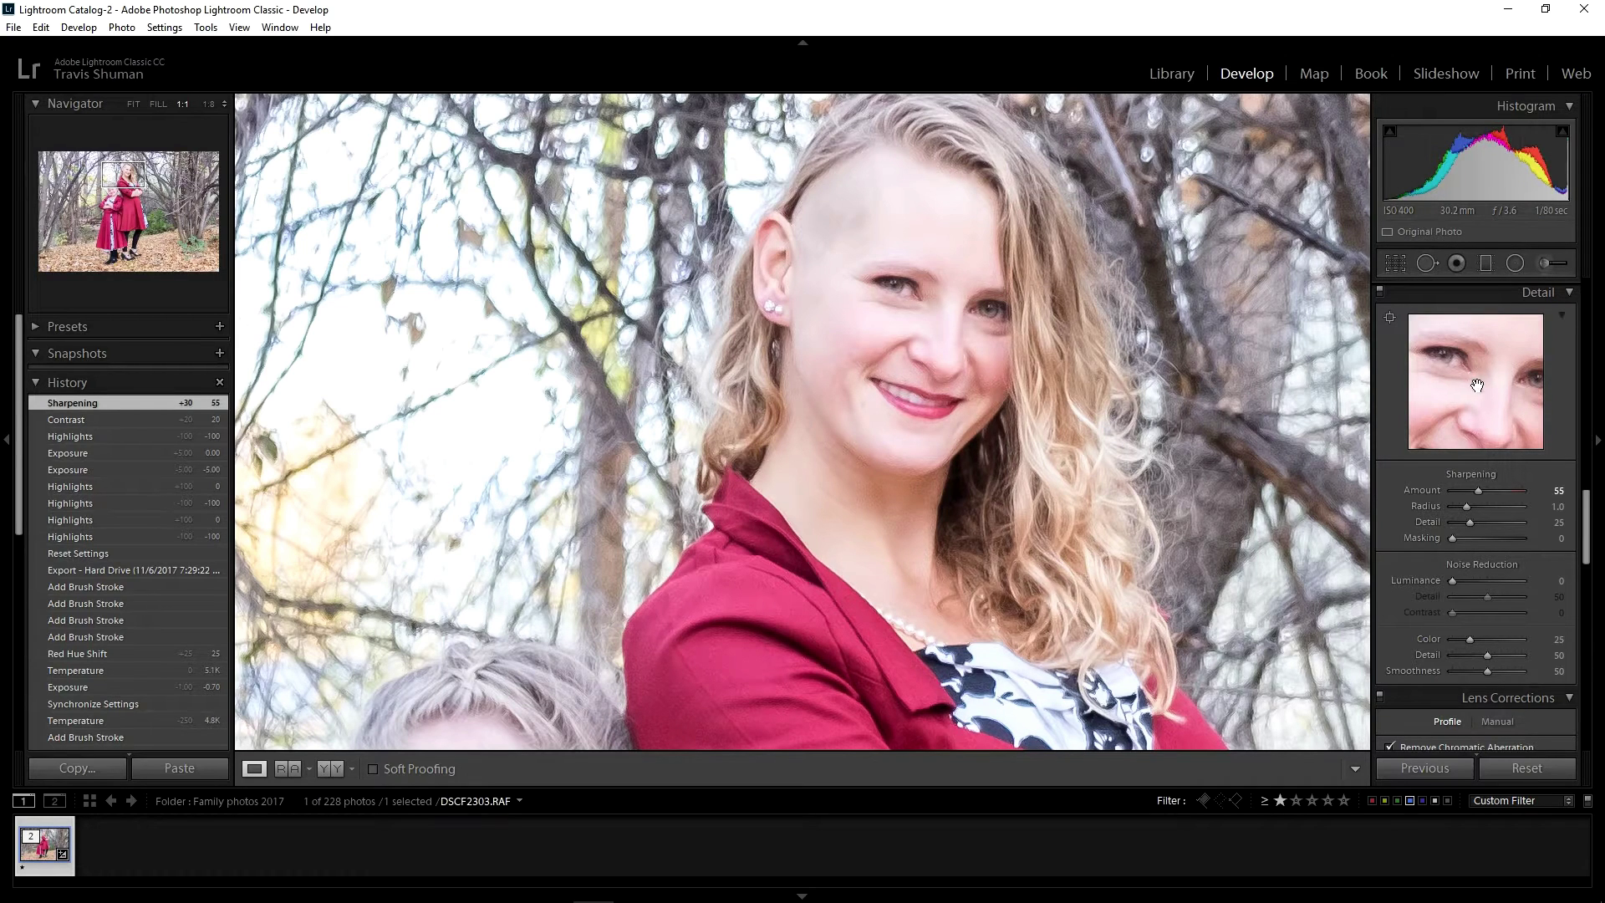
scroll(1453, 584, "up", 2)
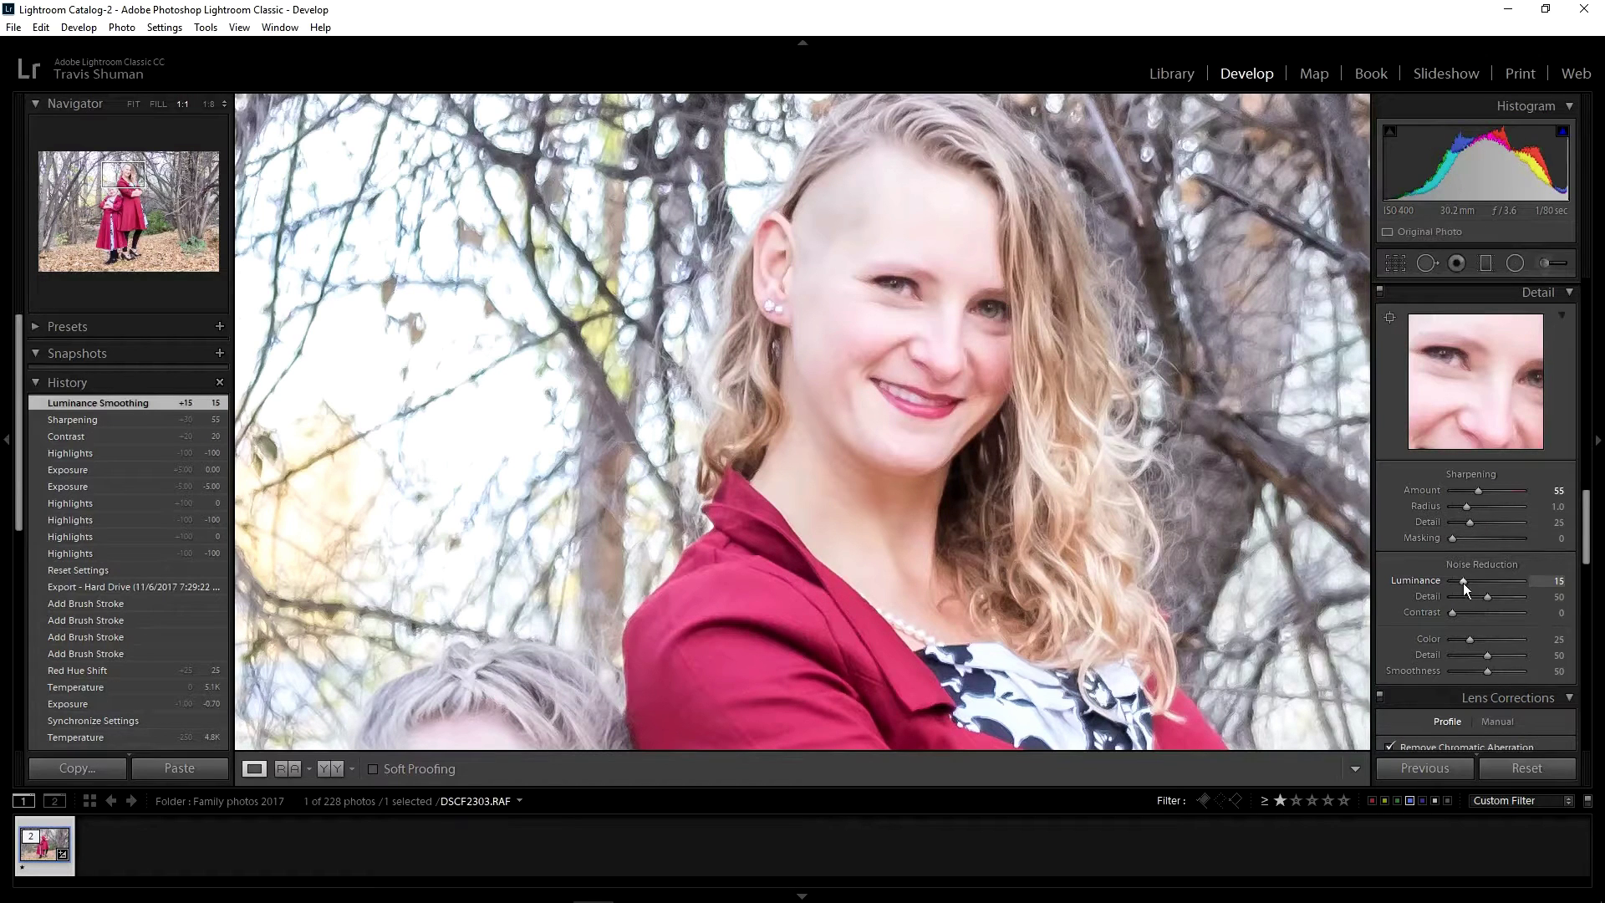
key("Up")
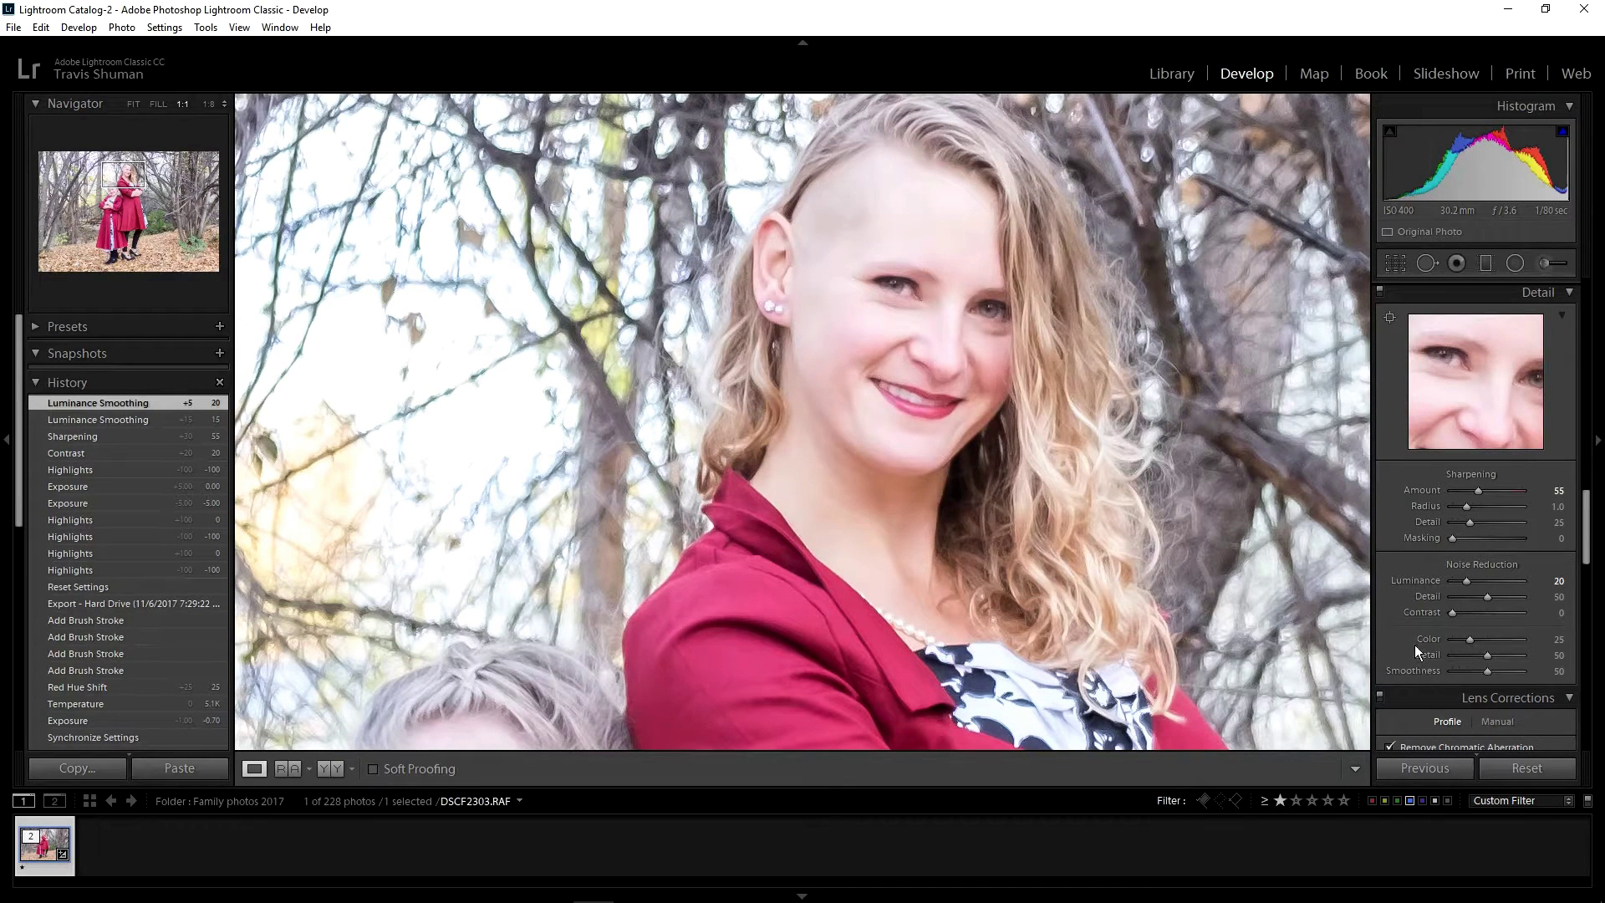
- Fit the whole photo in view and set the sharpening masking to 58 using the mask preview
left_click(1187, 483)
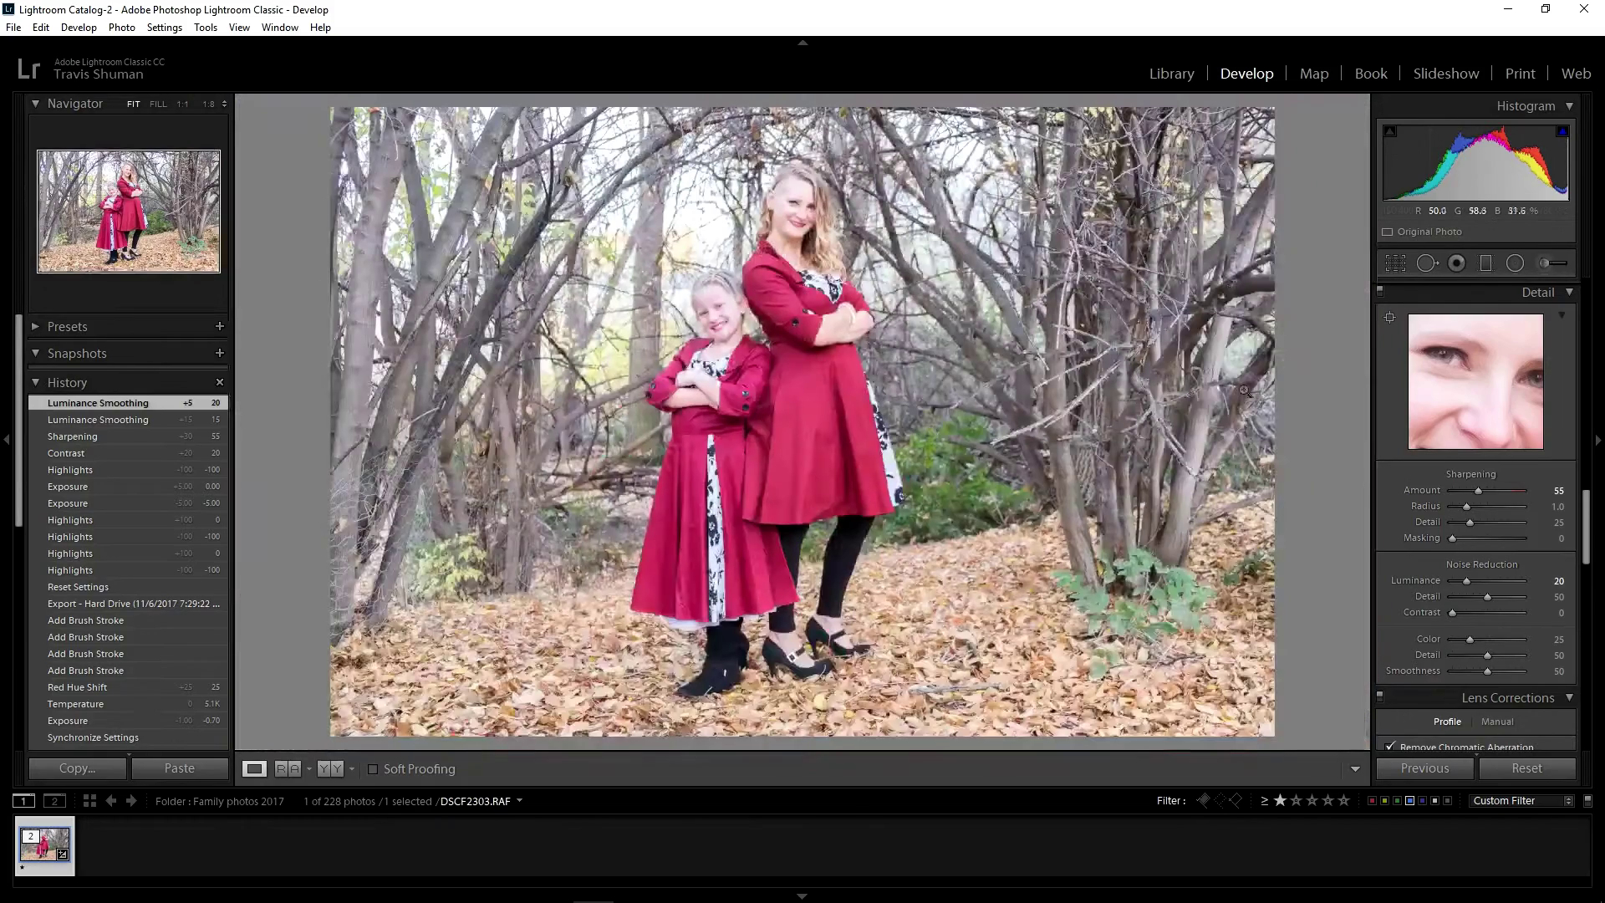
key("alt")
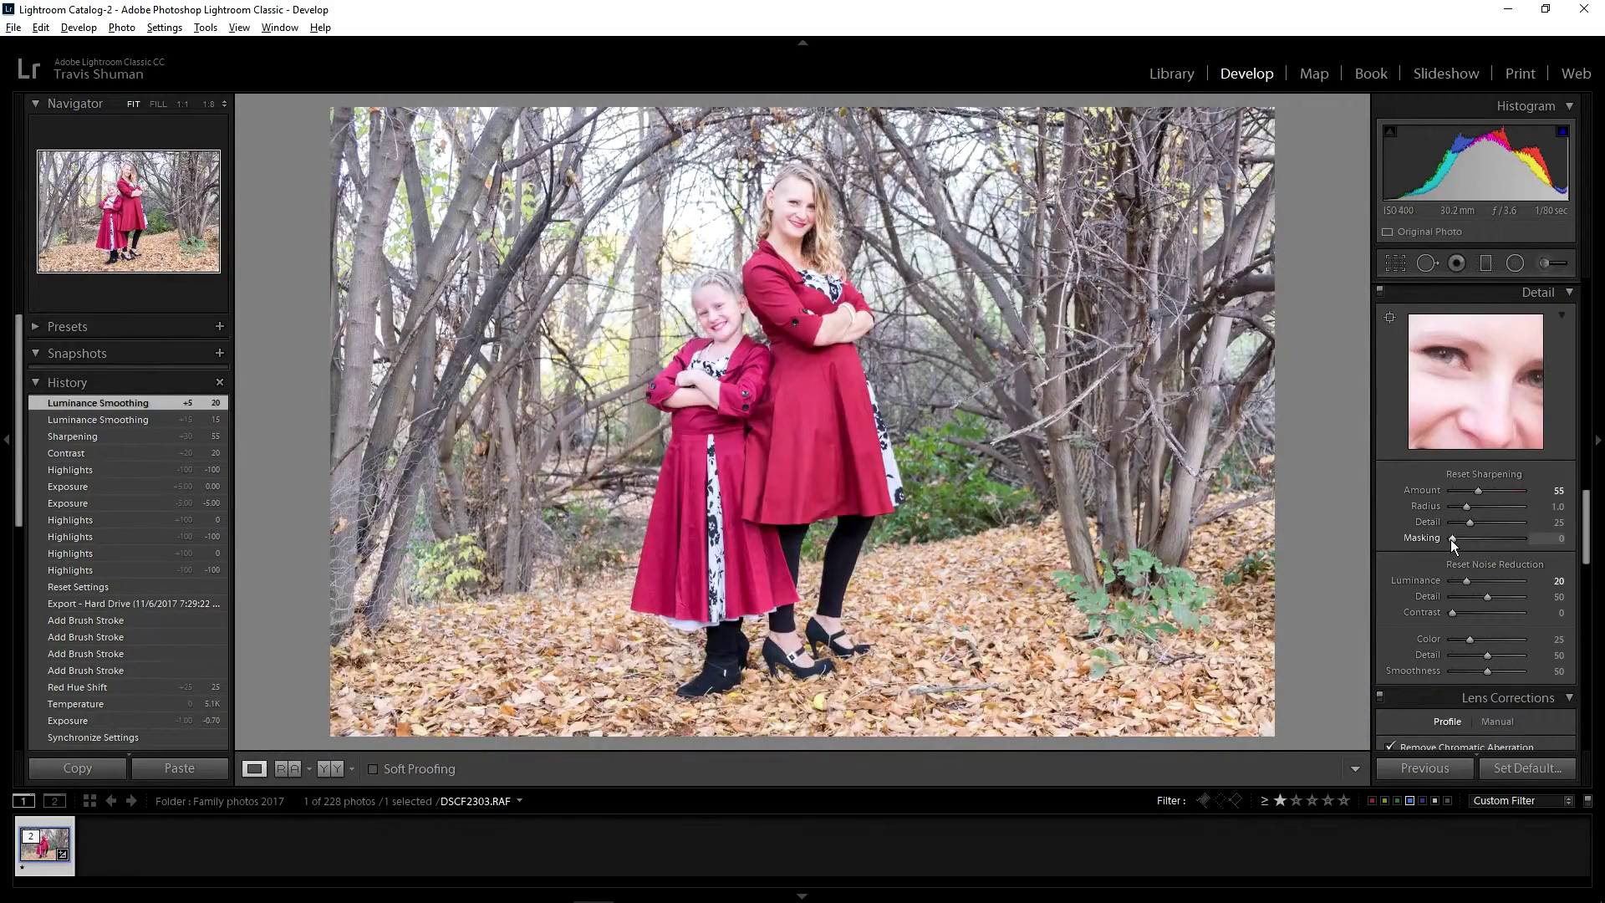
left_click_drag(1451, 539, 1492, 537)
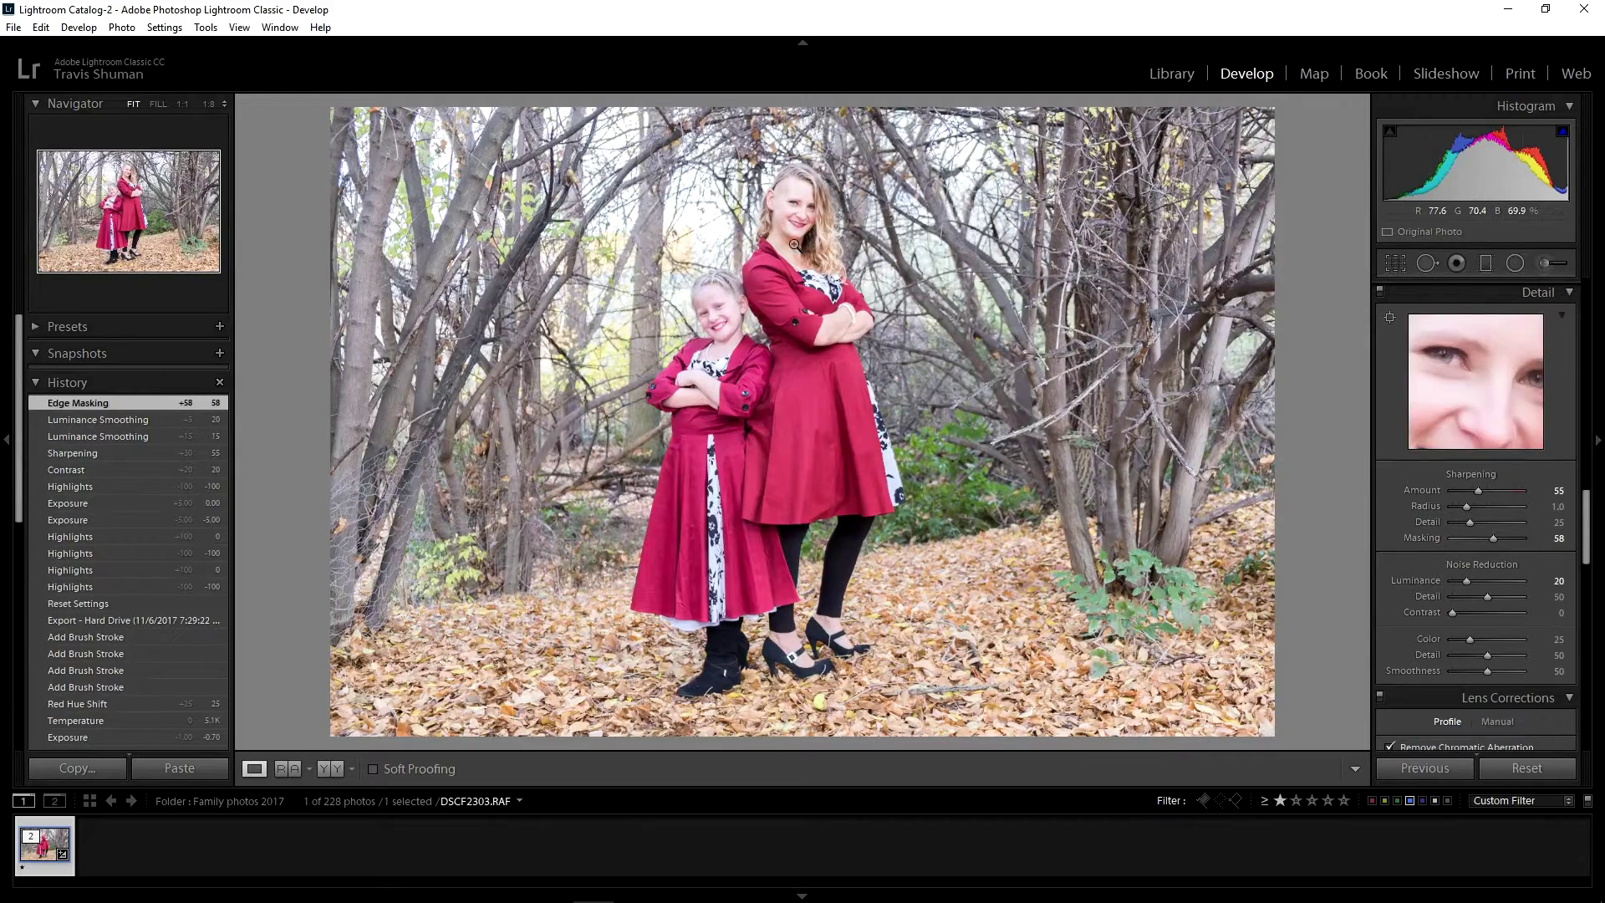
- Set the Dehaze amount to +10 and compare the edited photo with its before version
scroll(1413, 562, "down", 8)
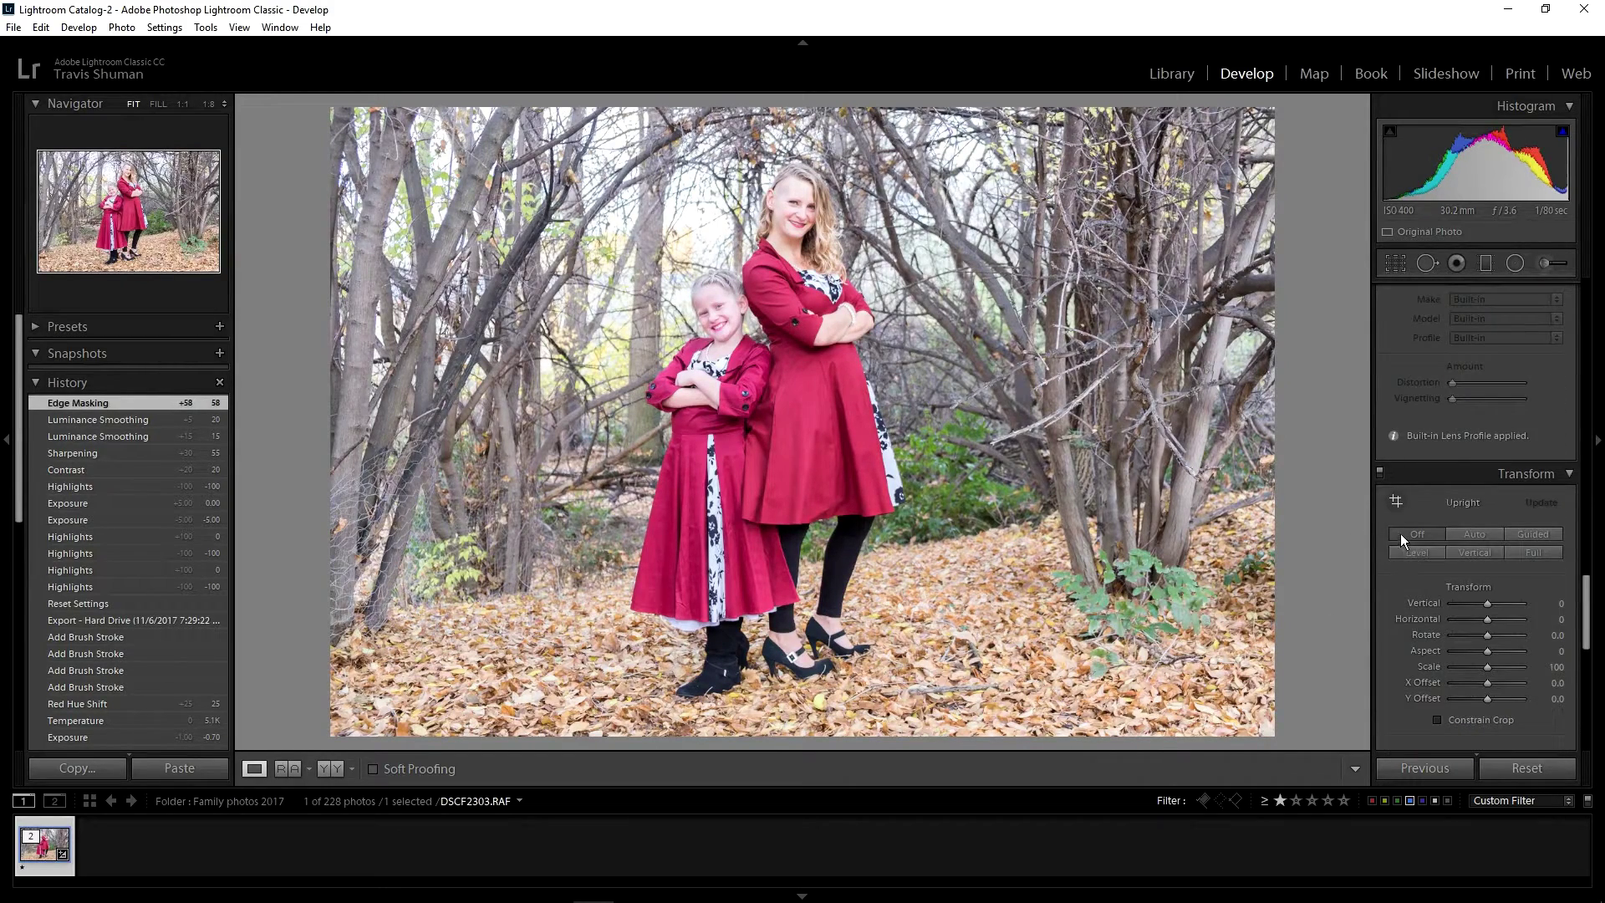
scroll(1416, 562, "down", 5)
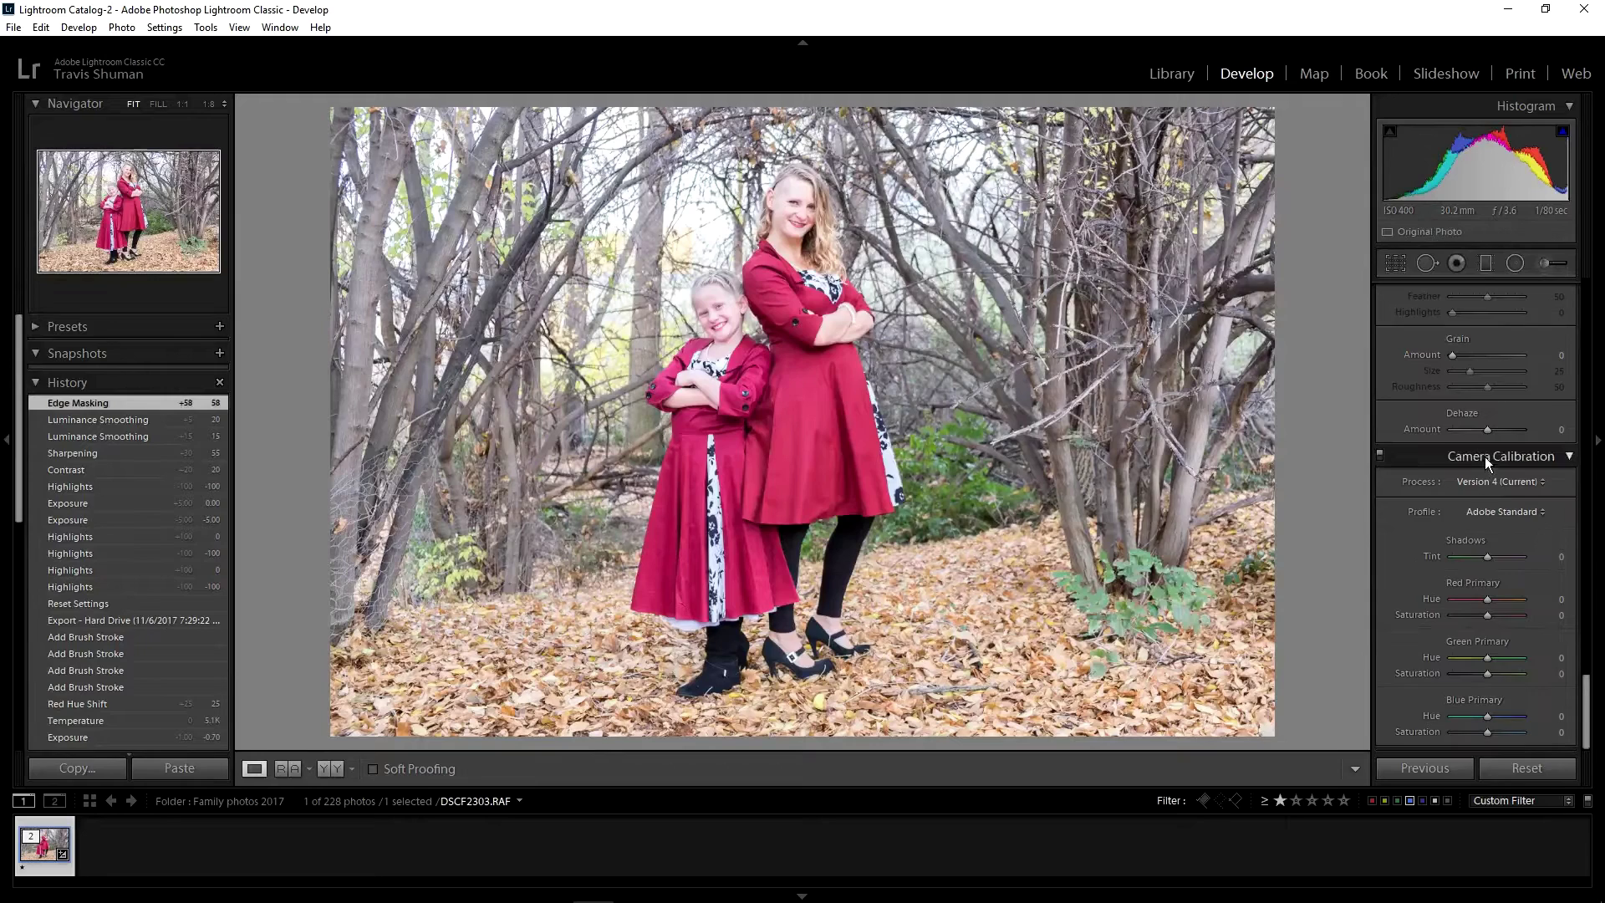
left_click_drag(1489, 429, 1490, 429)
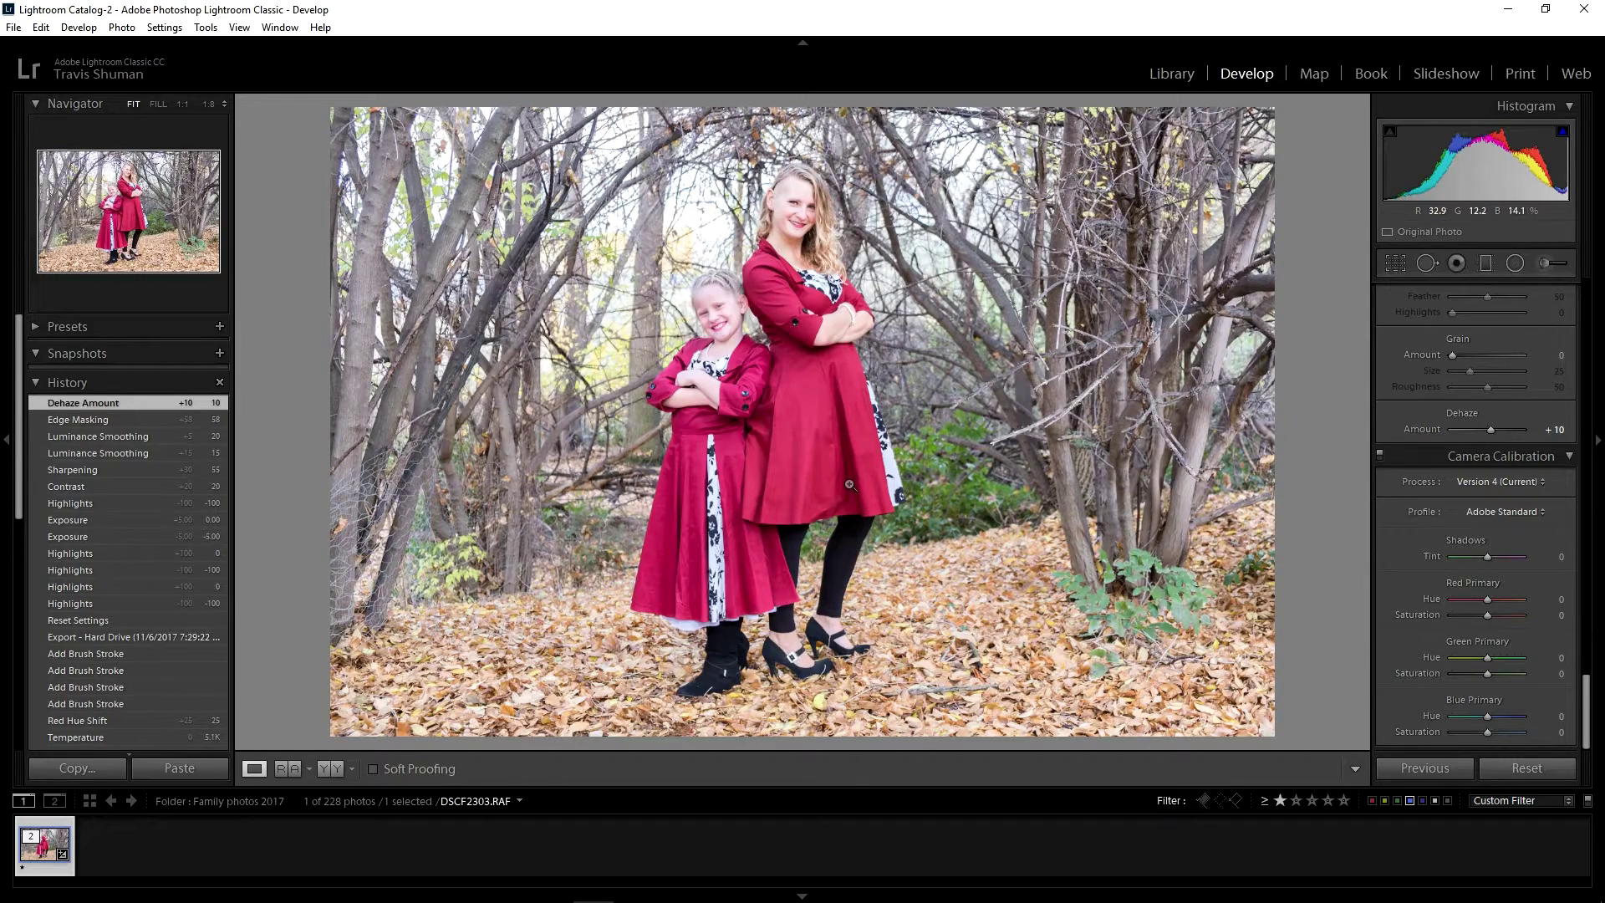
key("backslash")
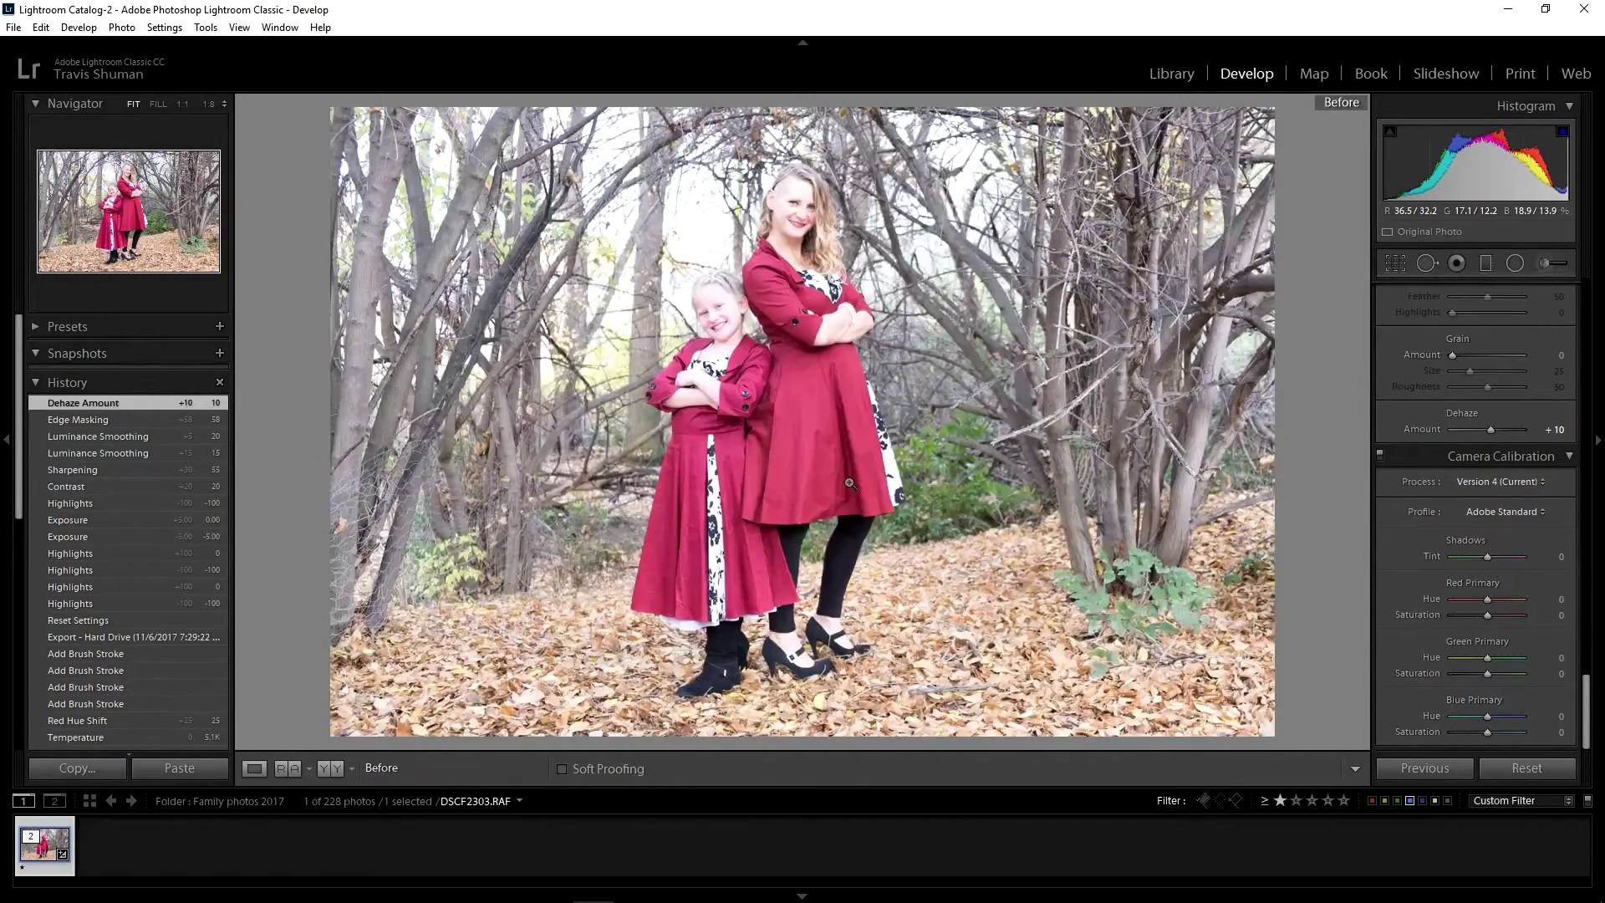
key("backslash")
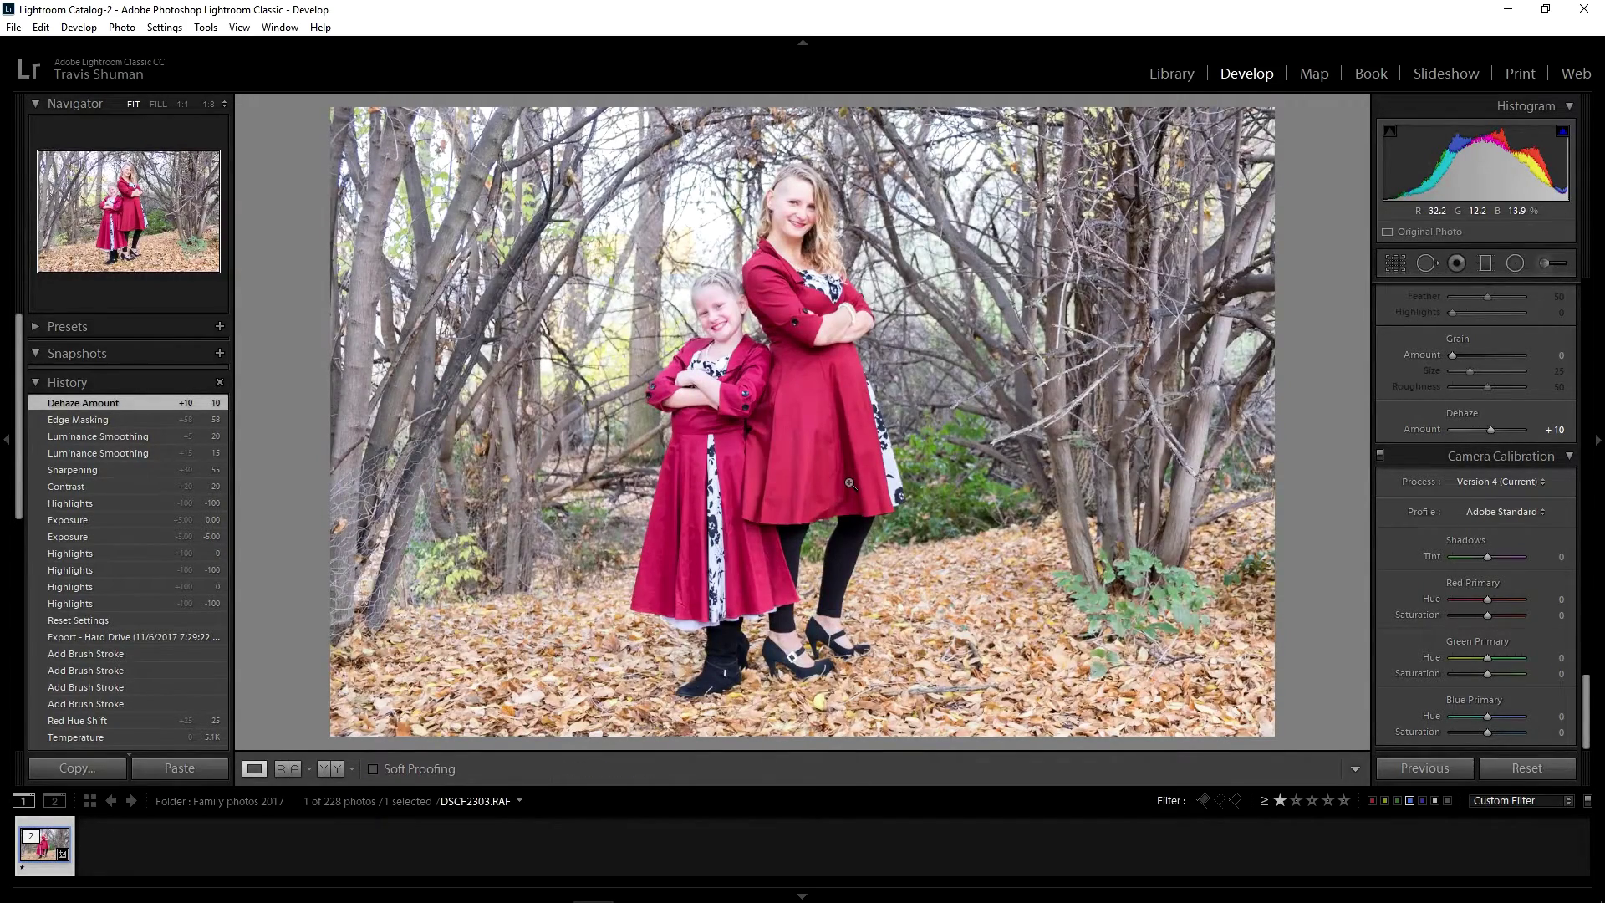
key("backslash")
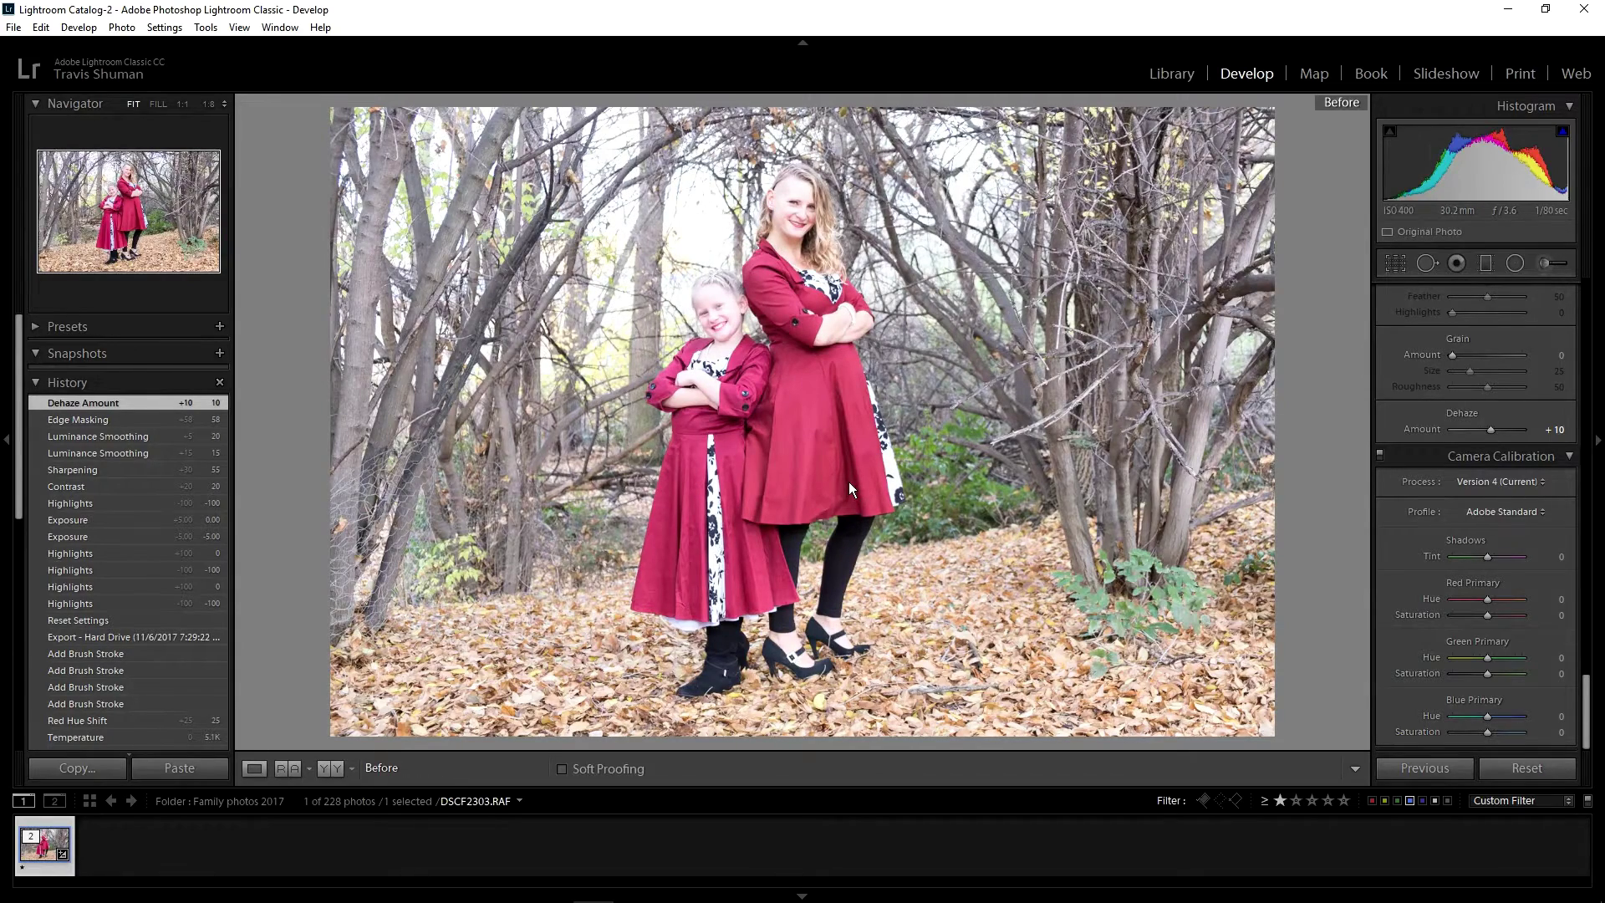
key("backslash")
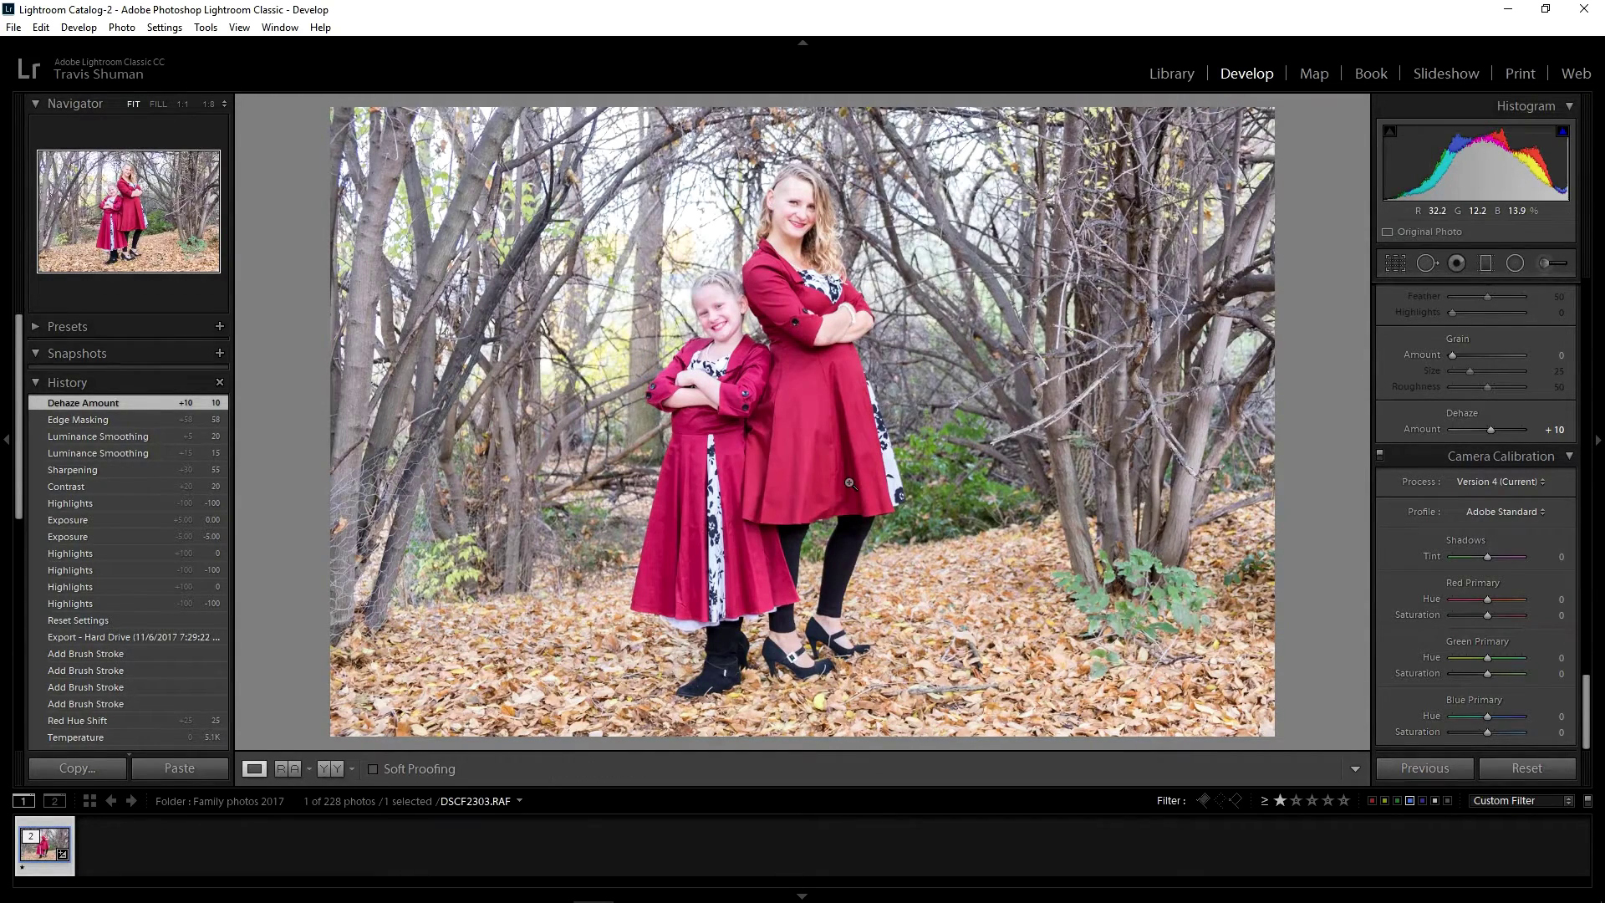
- Lower the photo's overall exposure to -0.20
scroll(1436, 495, "up", 5)
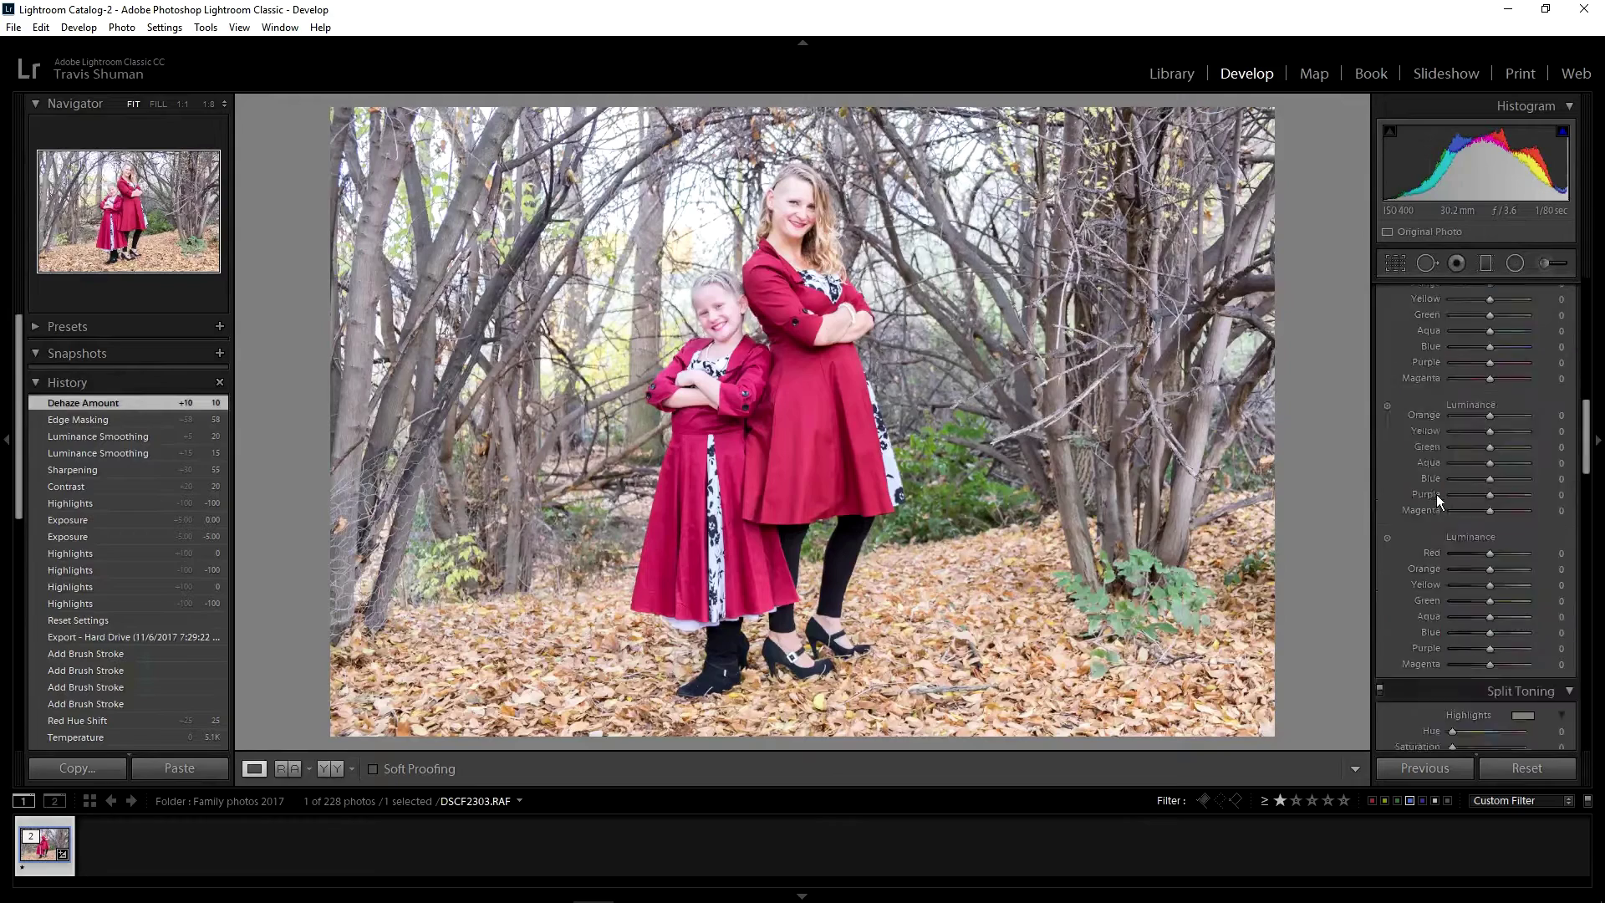
scroll(1436, 500, "up", 5)
scroll(1398, 470, "up", 2)
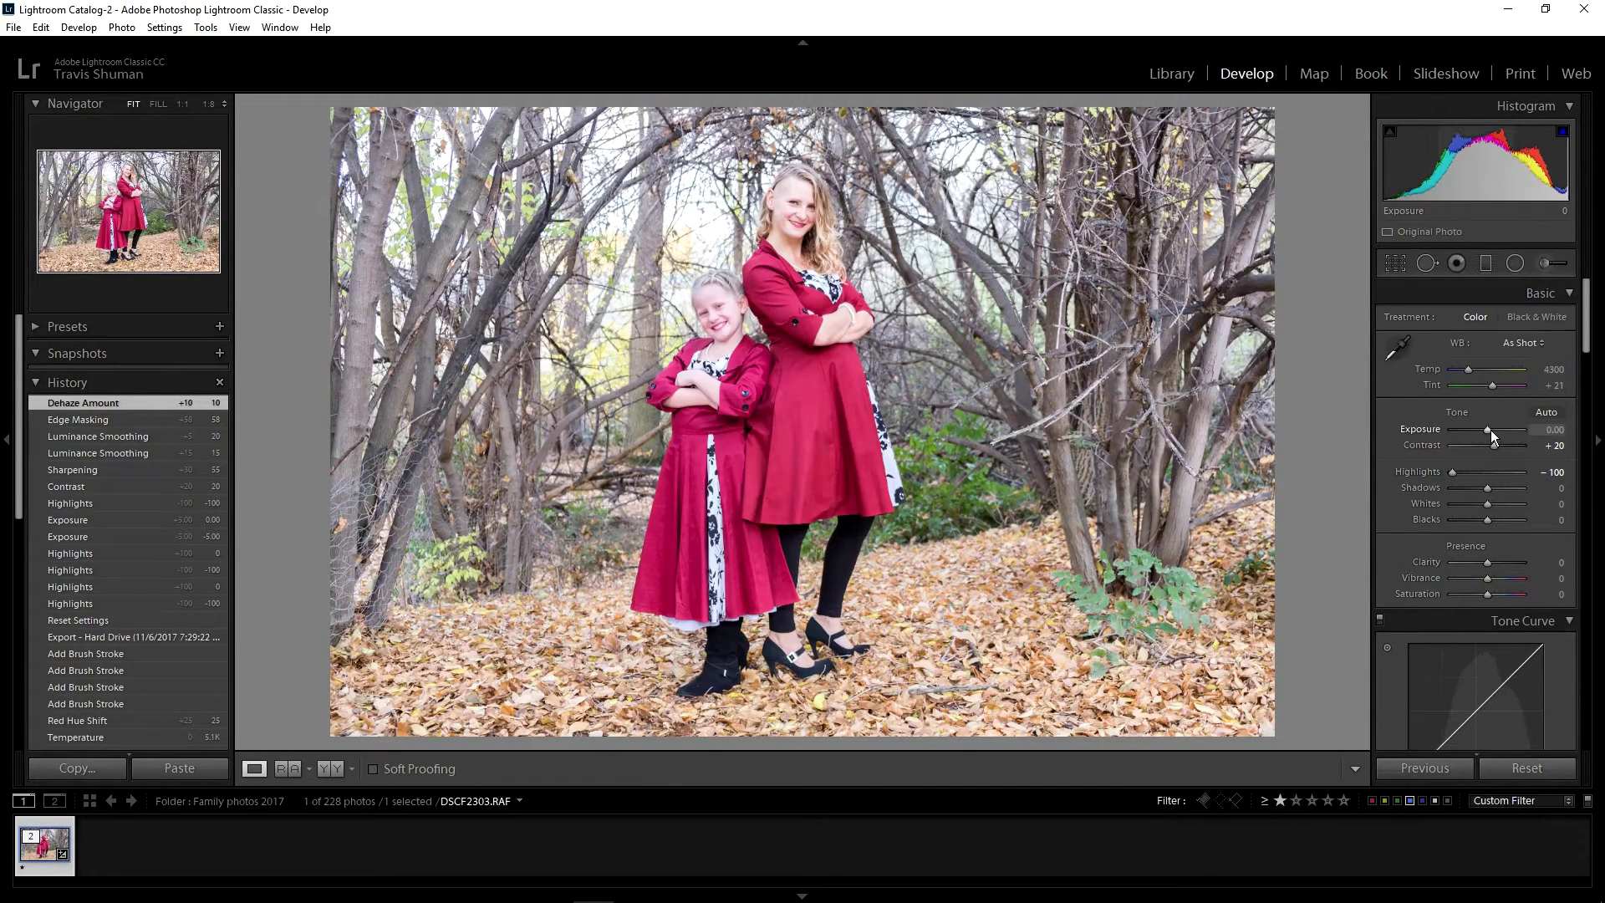
key("Down")
key("Down")
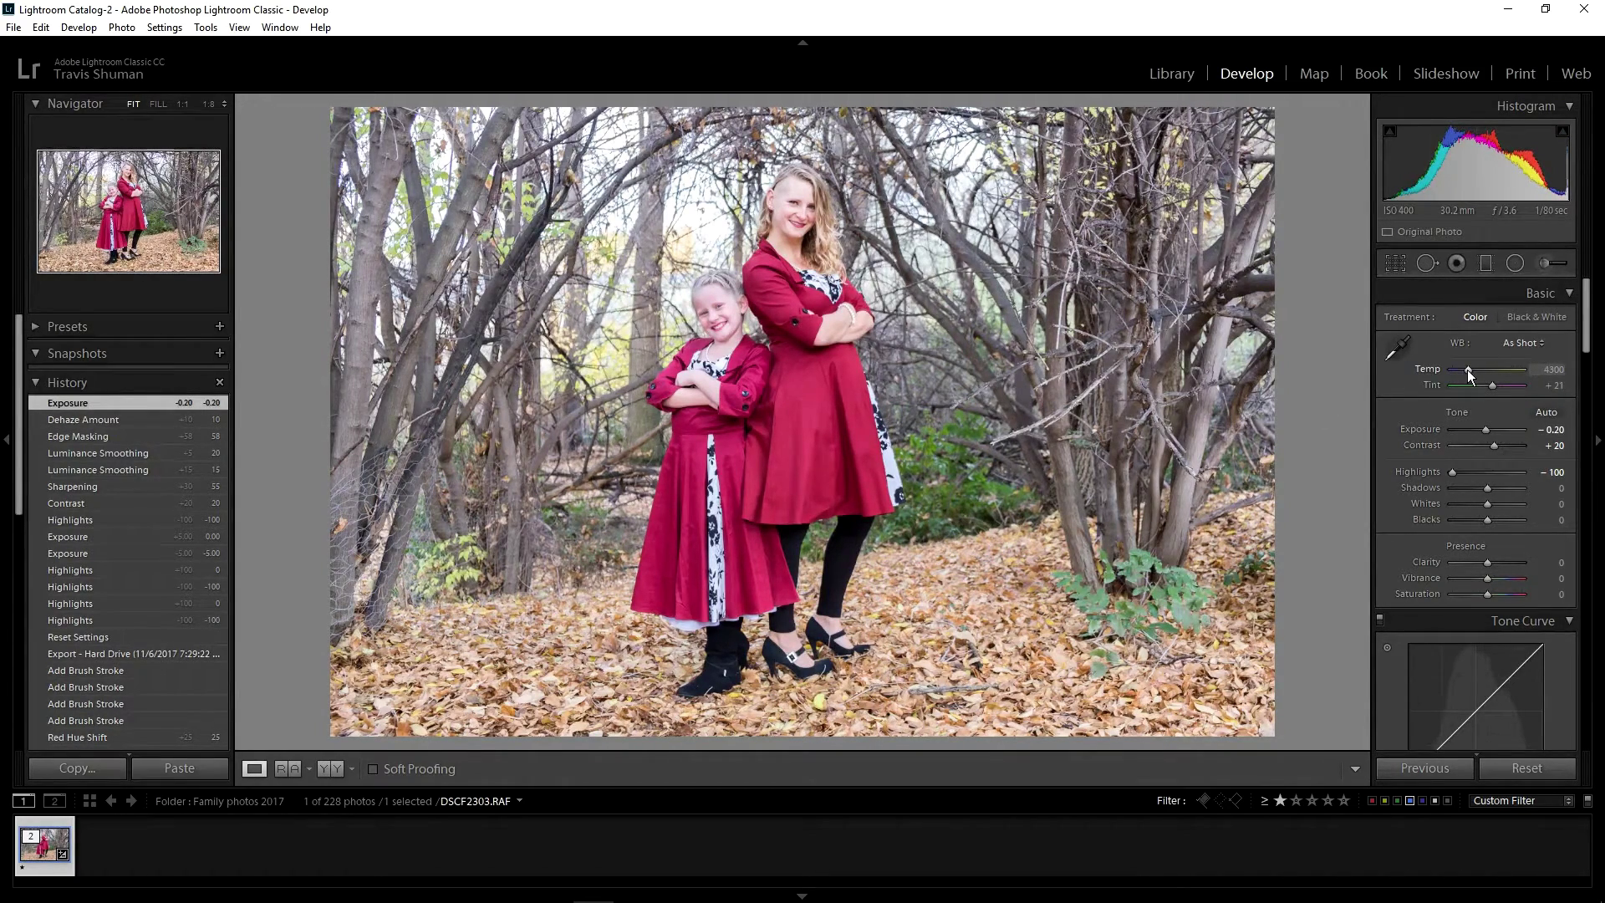
- Try a cooler white balance temperature on the photo, and warm it to 4800
key("Down")
key("Down")
key("Down")
key("Down")
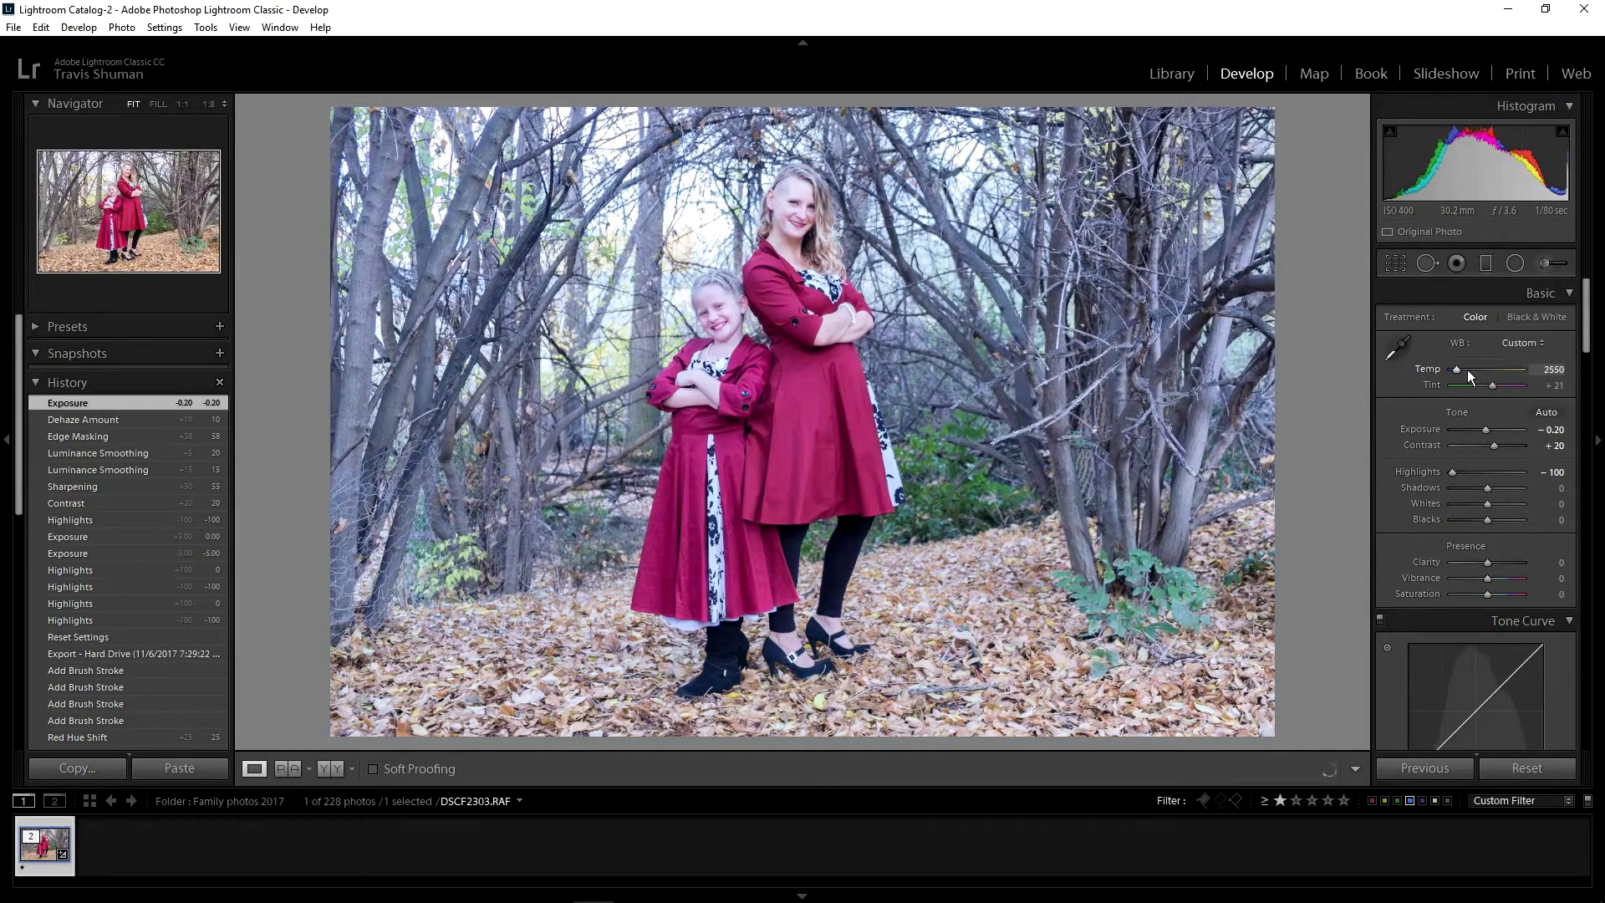
key("Up")
key("Up")
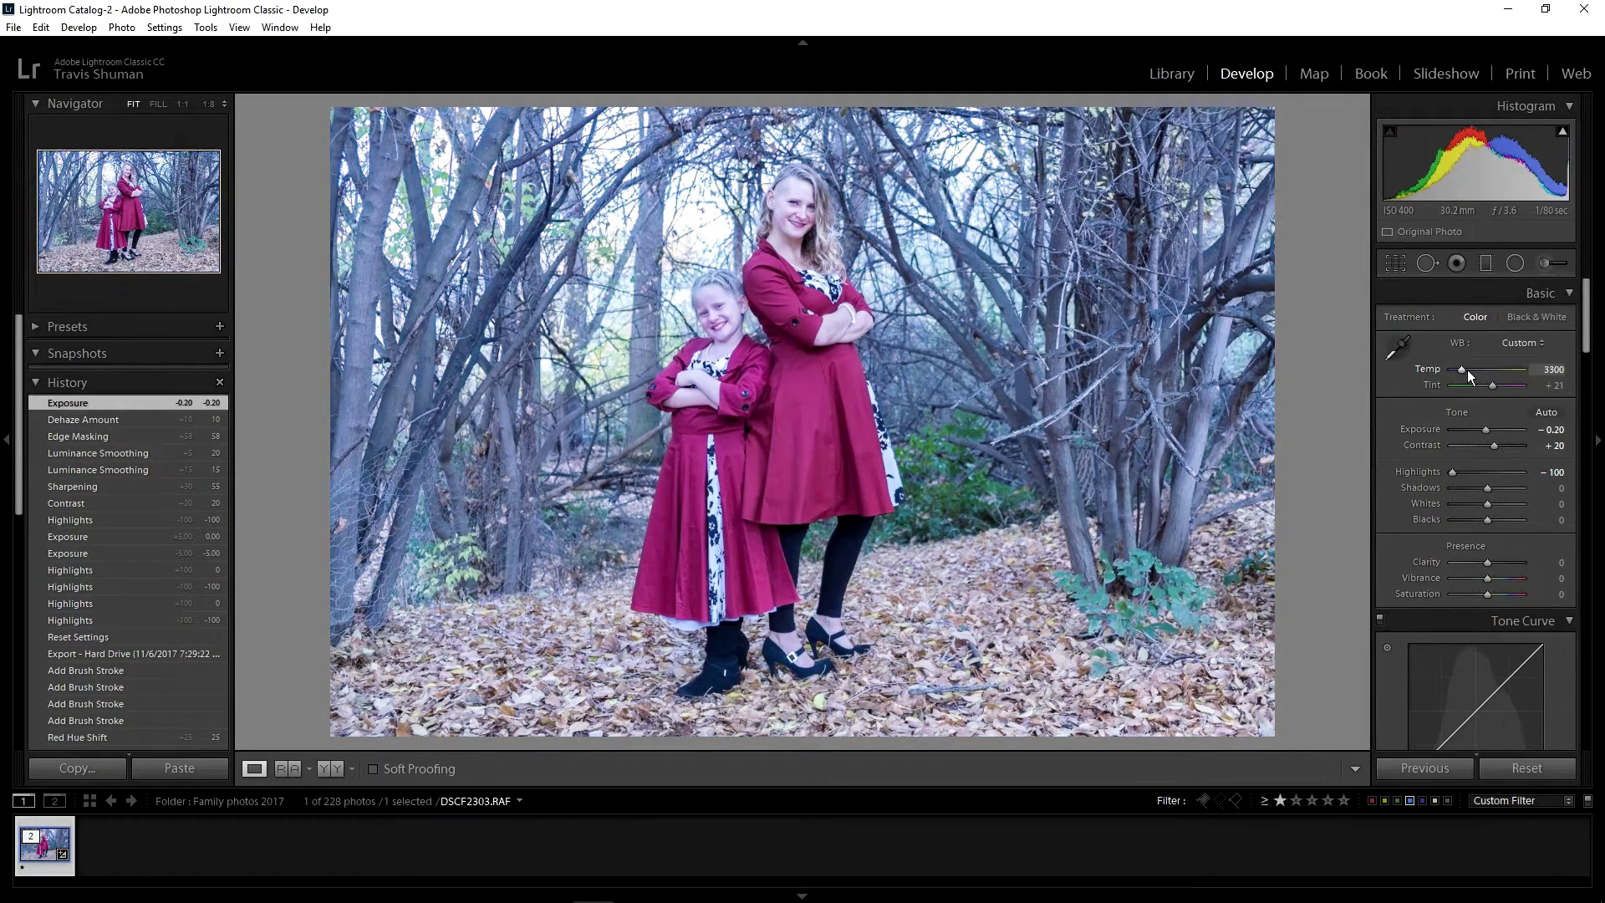
key("Up")
key("Up")
key("Up")
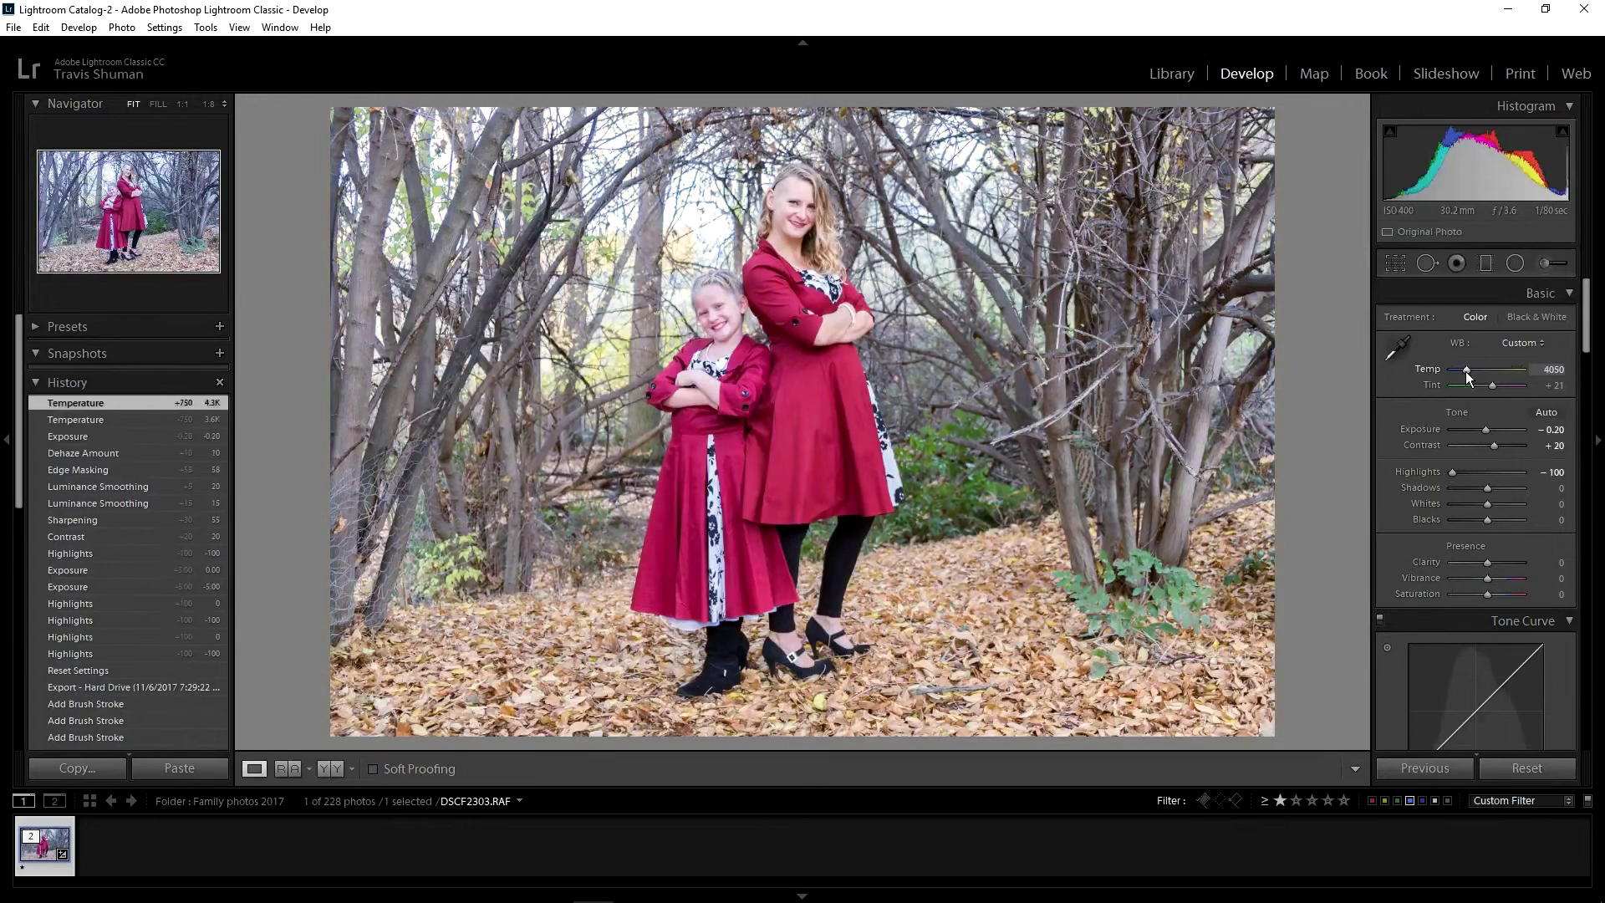
key("Up")
key("Up")
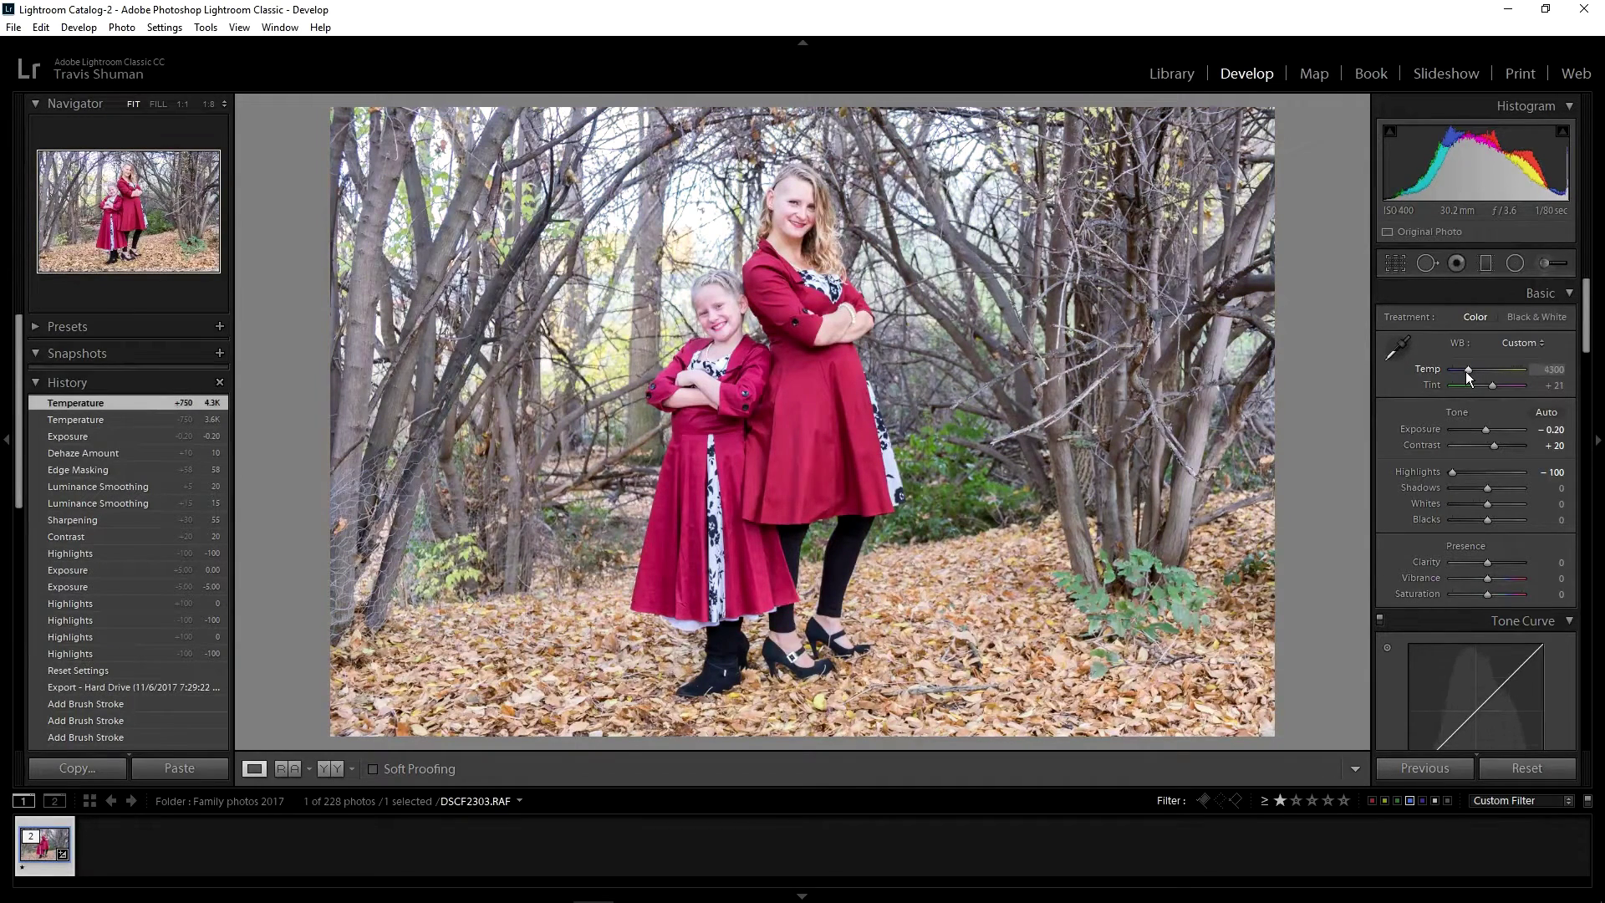
key("Up")
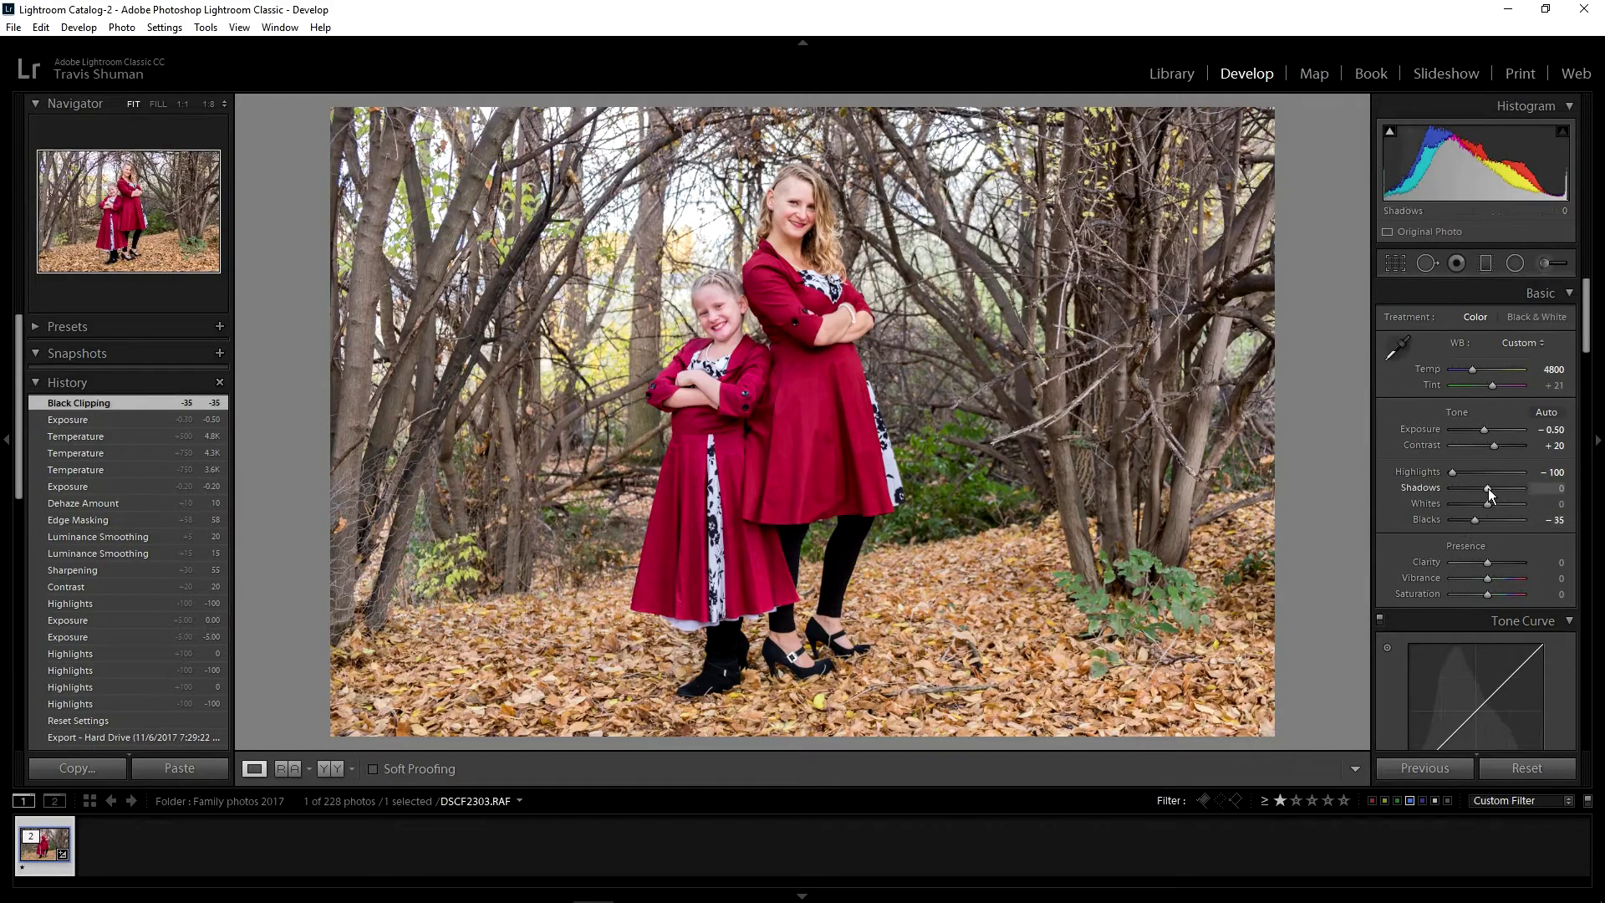
- Lift the shadows to +65, checking the result on the woman's face and red jacket up close
key("Up")
key("Up")
key("Up")
key("Up")
key("Up")
key("Up")
key("Up")
key("Up")
key("Up")
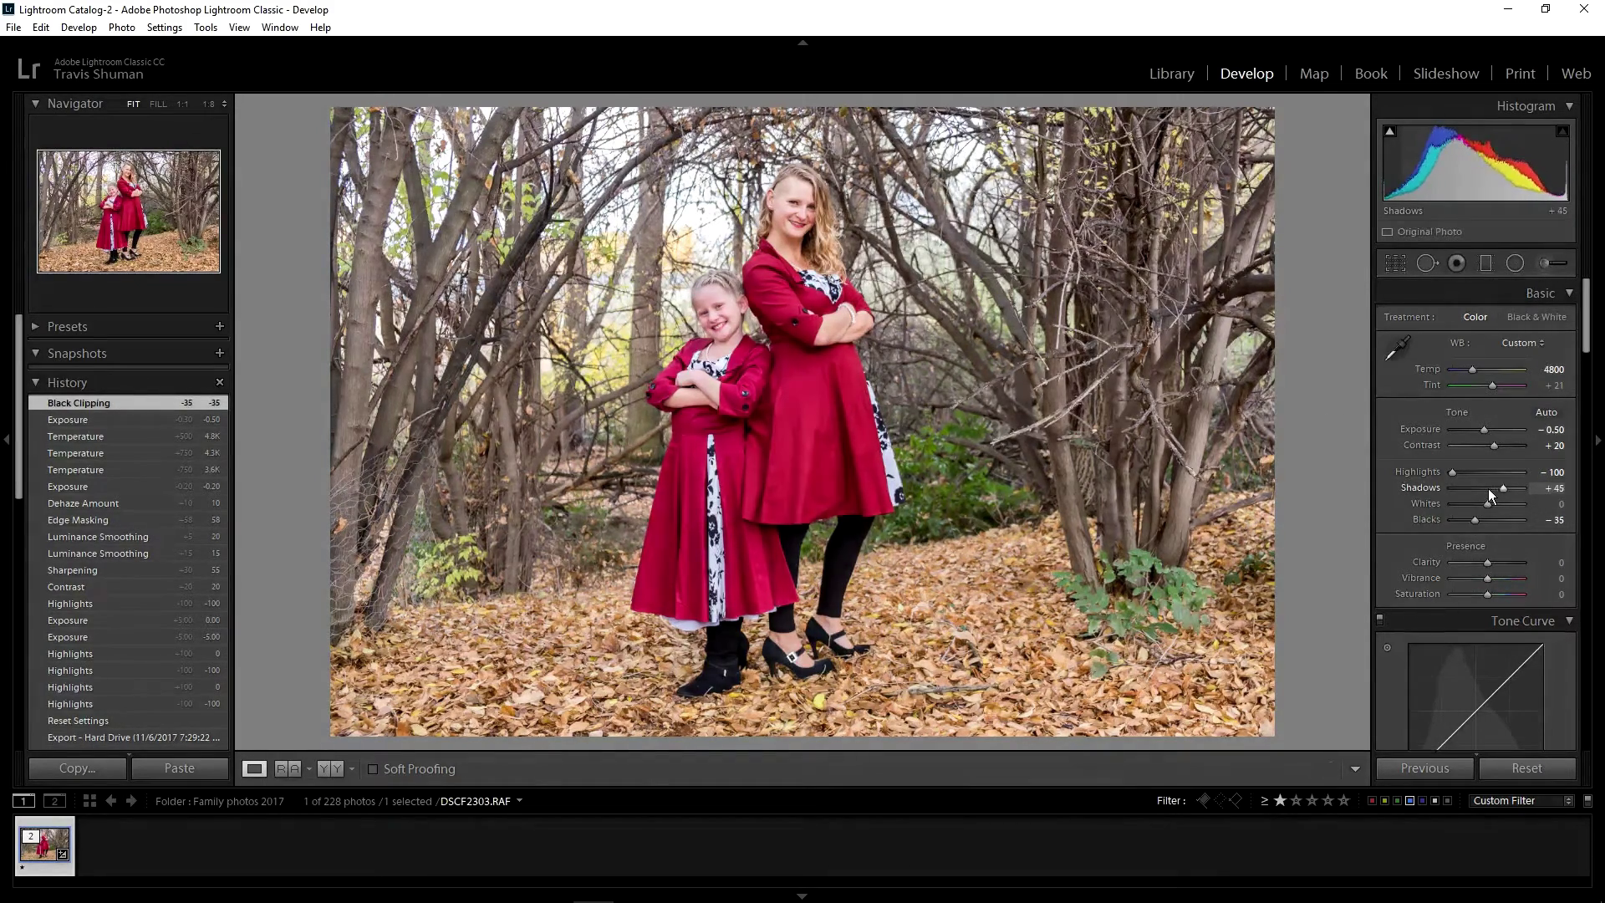
key("Up")
key("Up")
key("Up")
left_click(836, 219)
left_click_drag(835, 219, 928, 342)
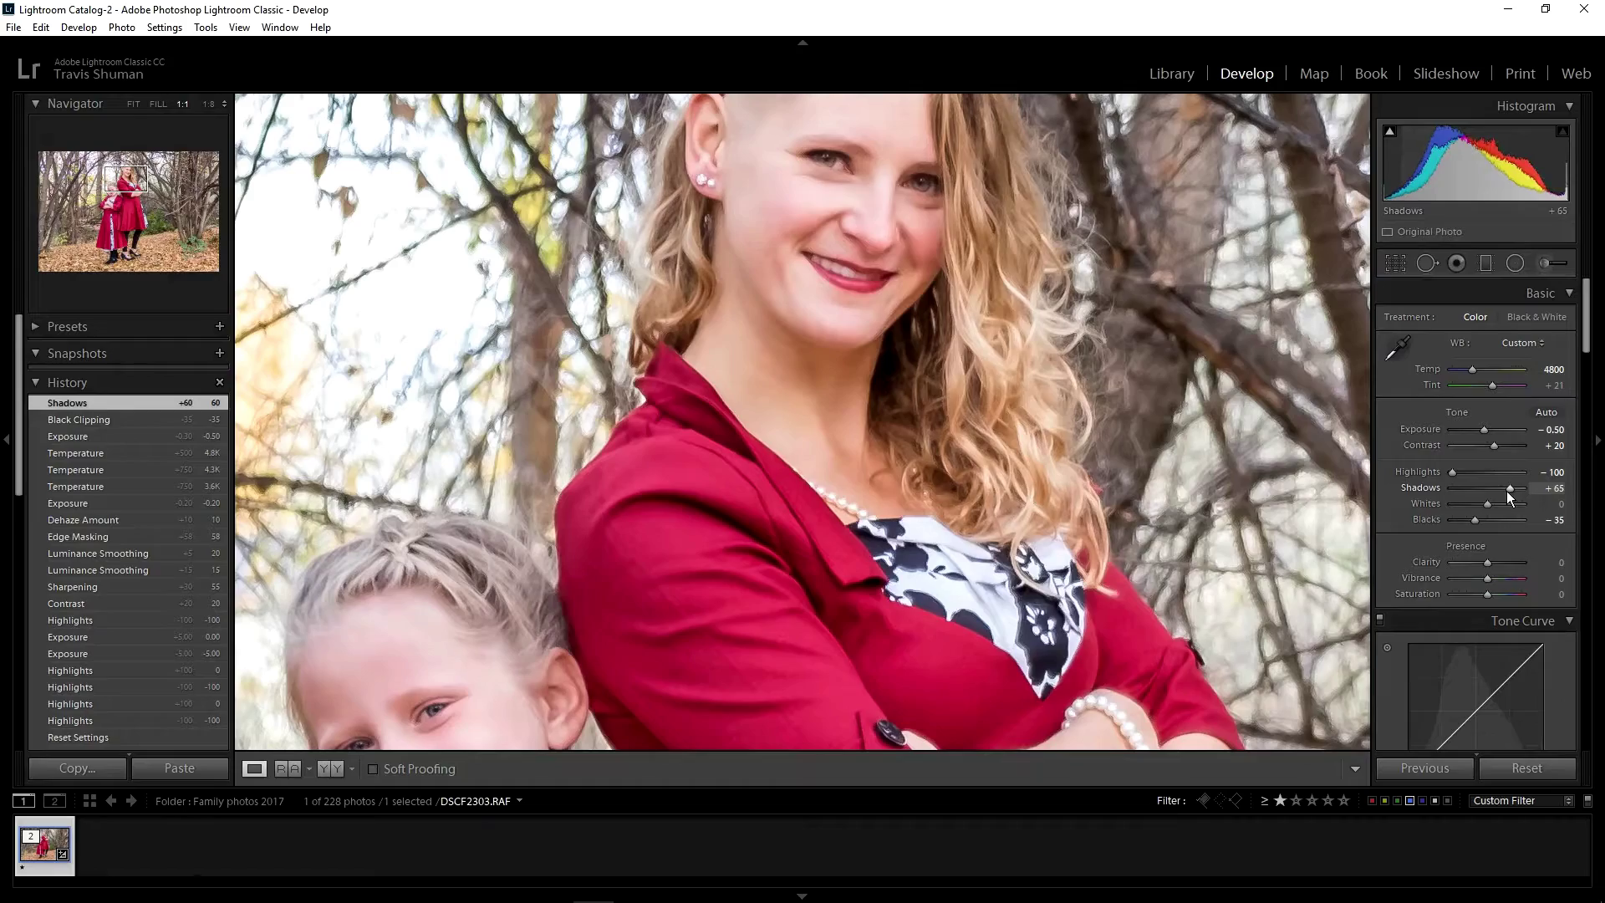
left_click(1196, 397)
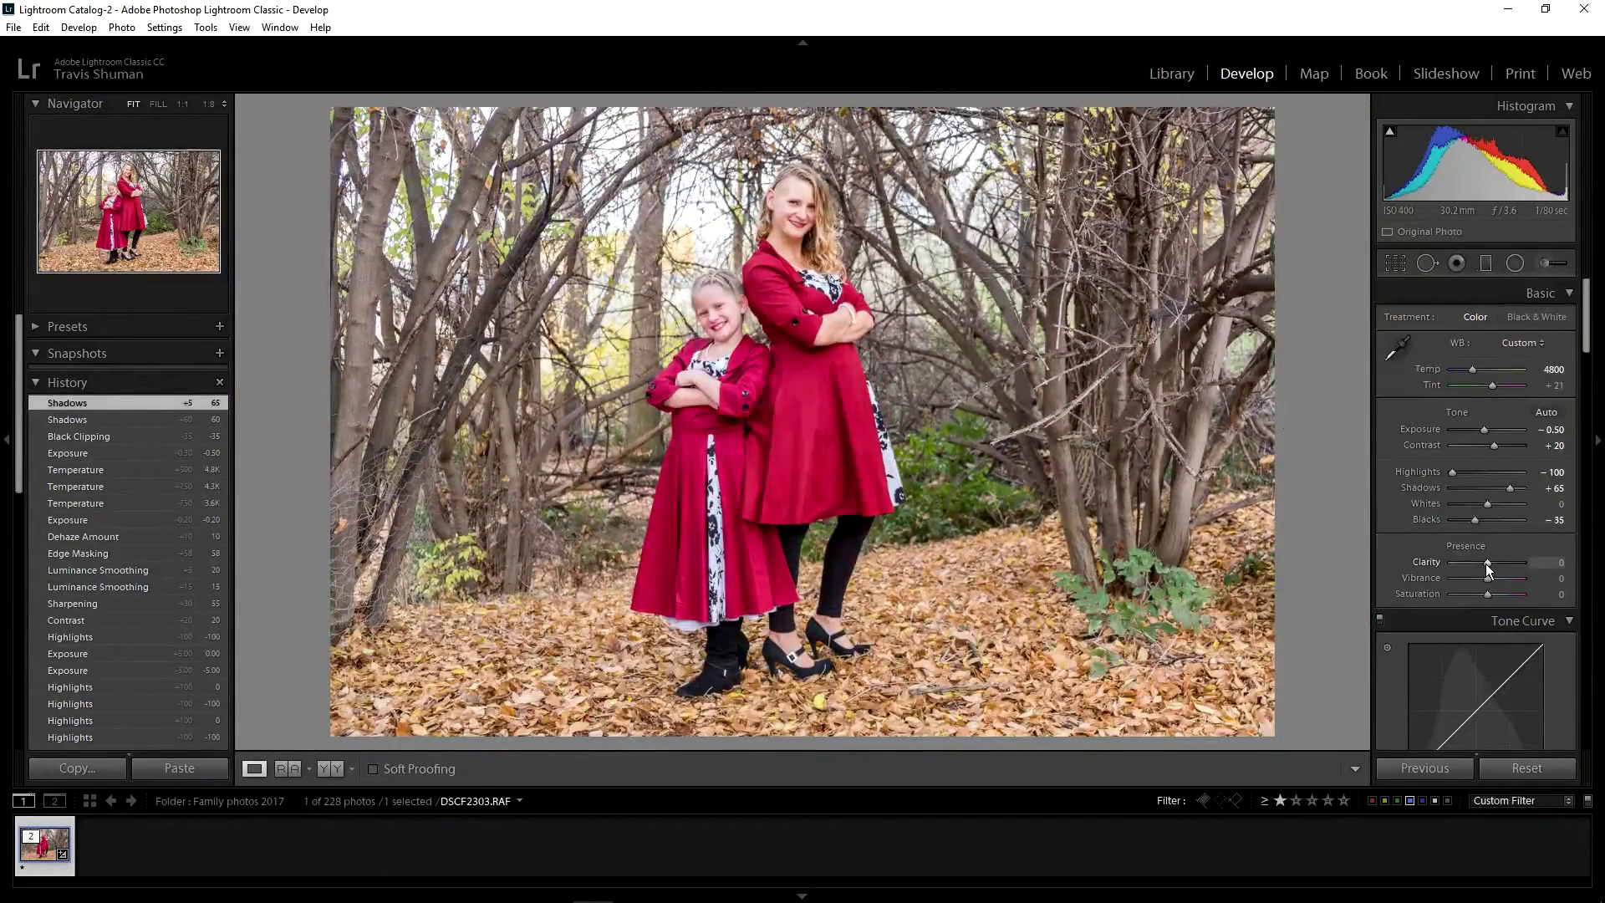
- Set the photo's presence values to Clarity -15, Vibrance +25 and Saturation +15
scroll(1486, 563, "down", 2)
scroll(1487, 563, "down", 1)
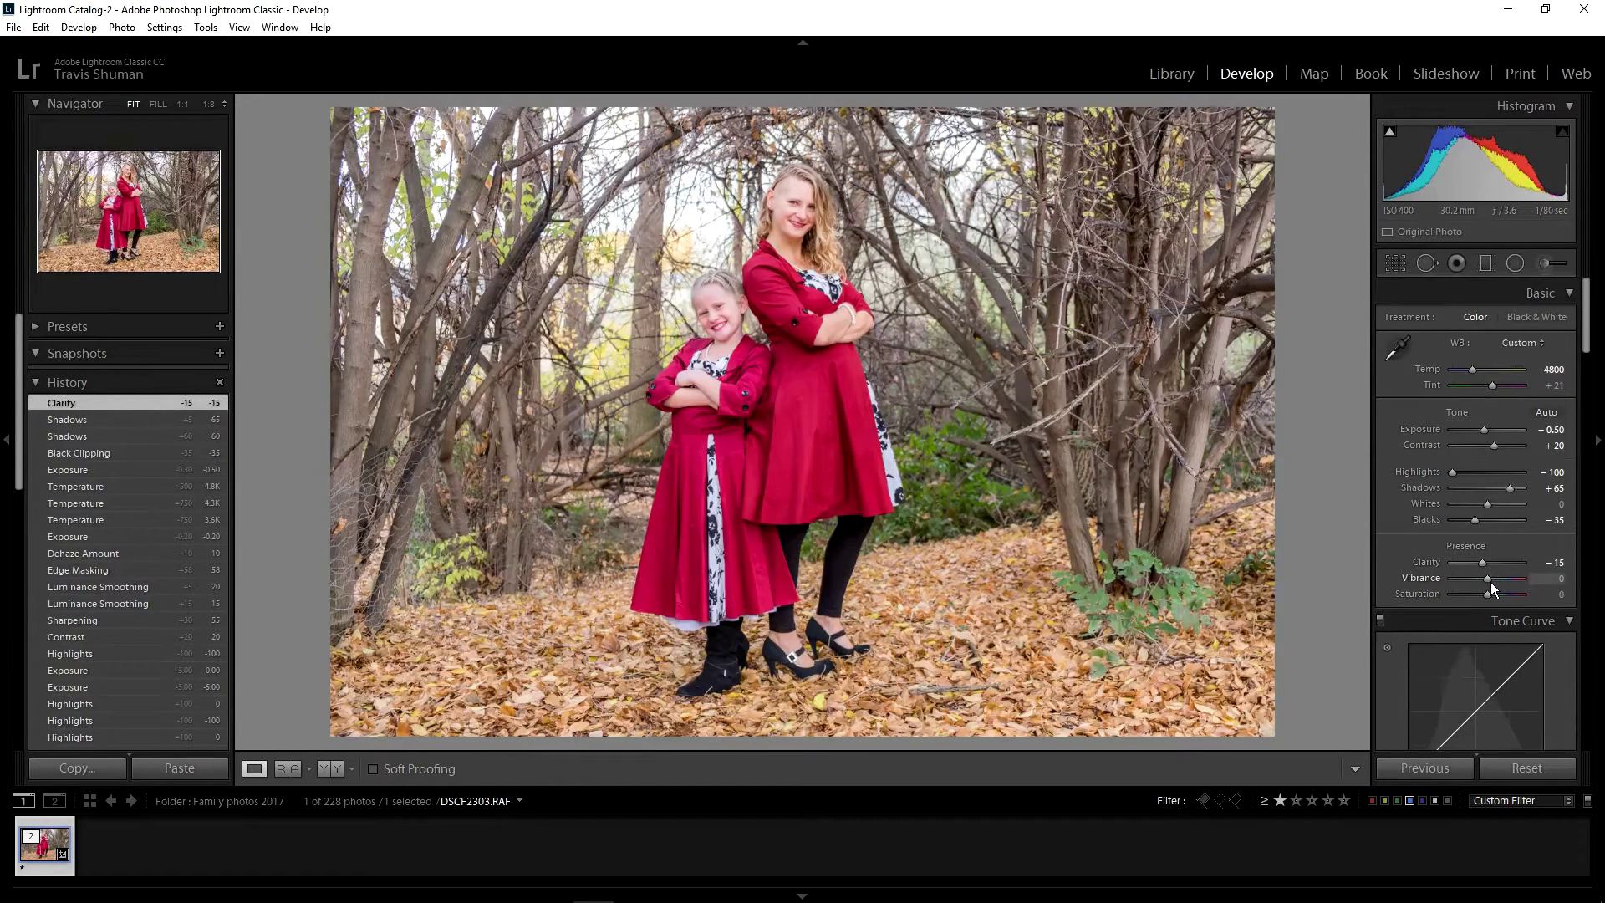
scroll(1488, 594, "up", 2)
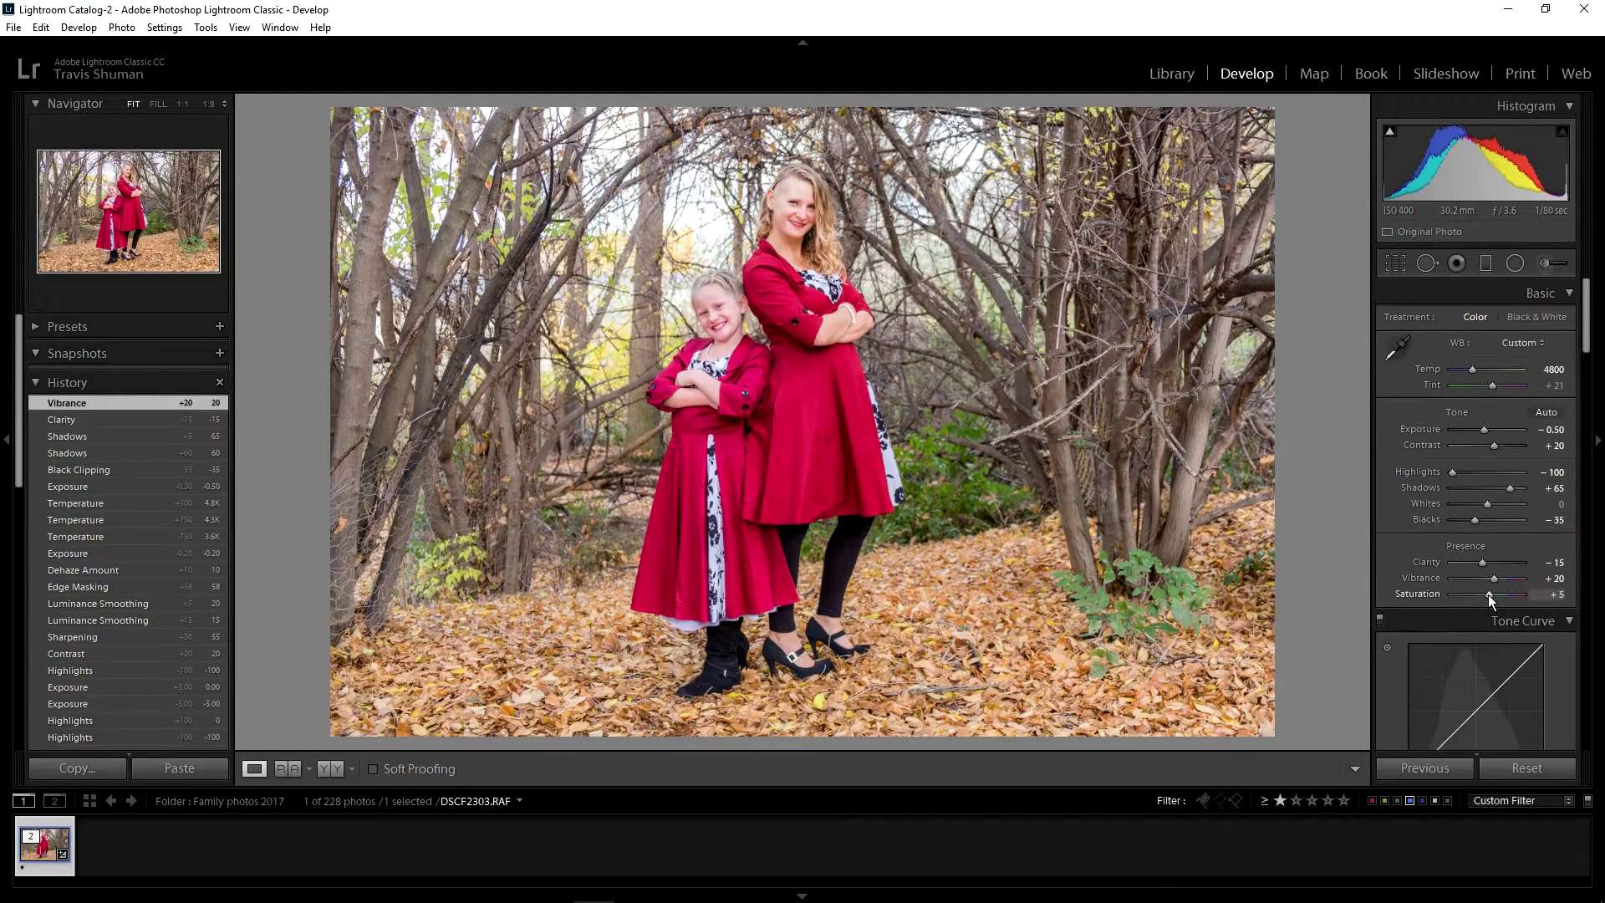
scroll(1488, 594, "up", 1)
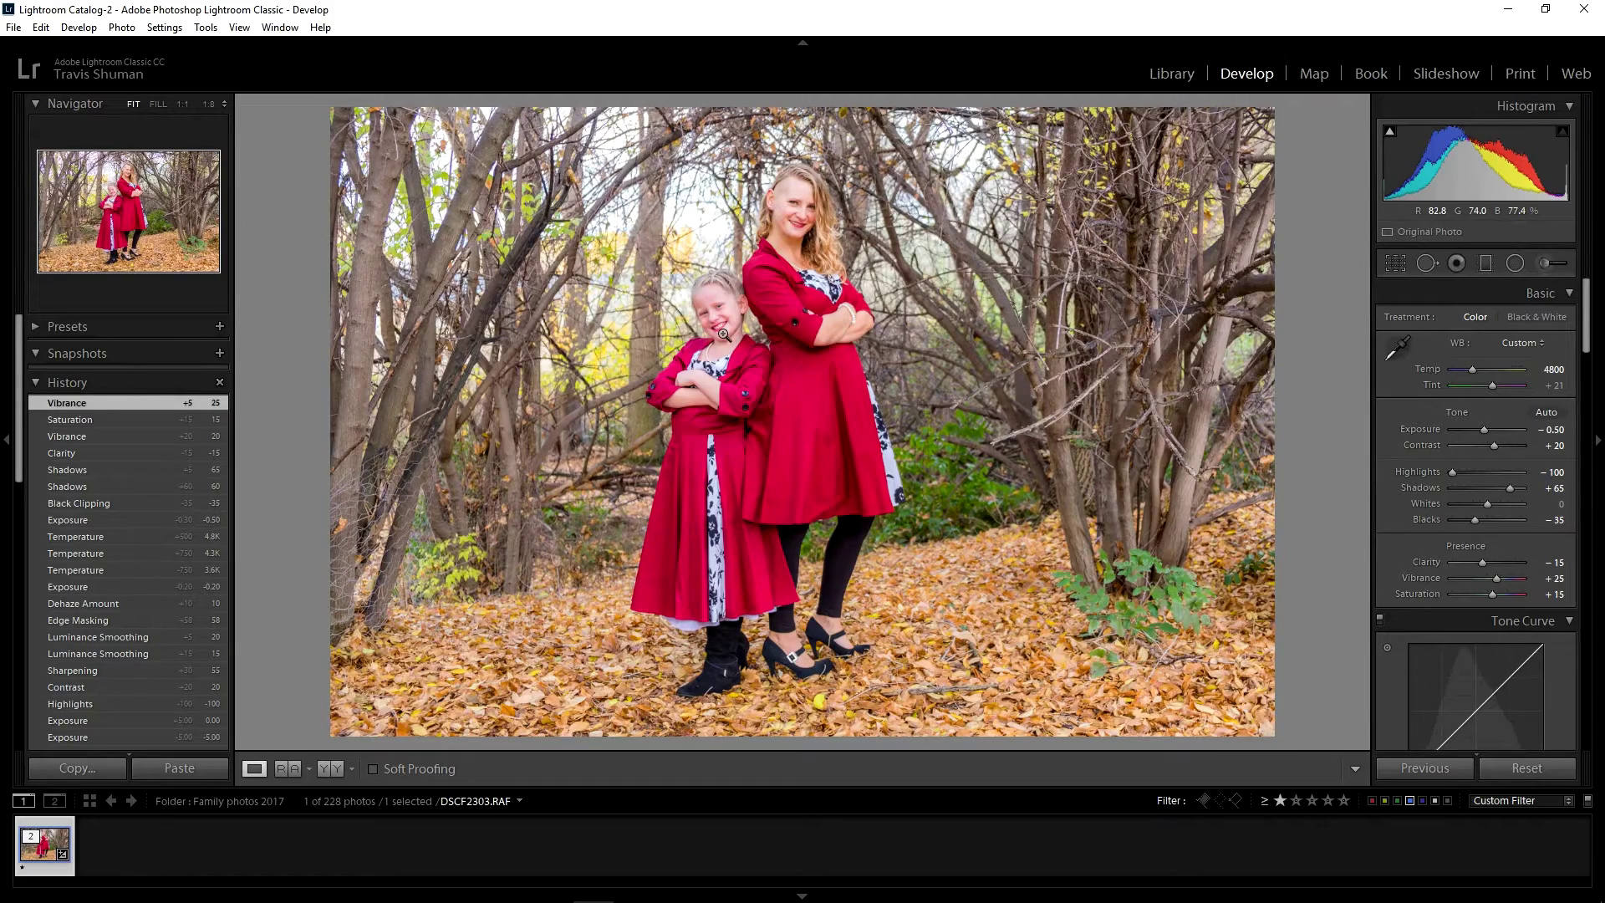
- Shift the red hue to +30, checking the red jackets and the girl's skin up close
left_click_drag(725, 322, 836, 393)
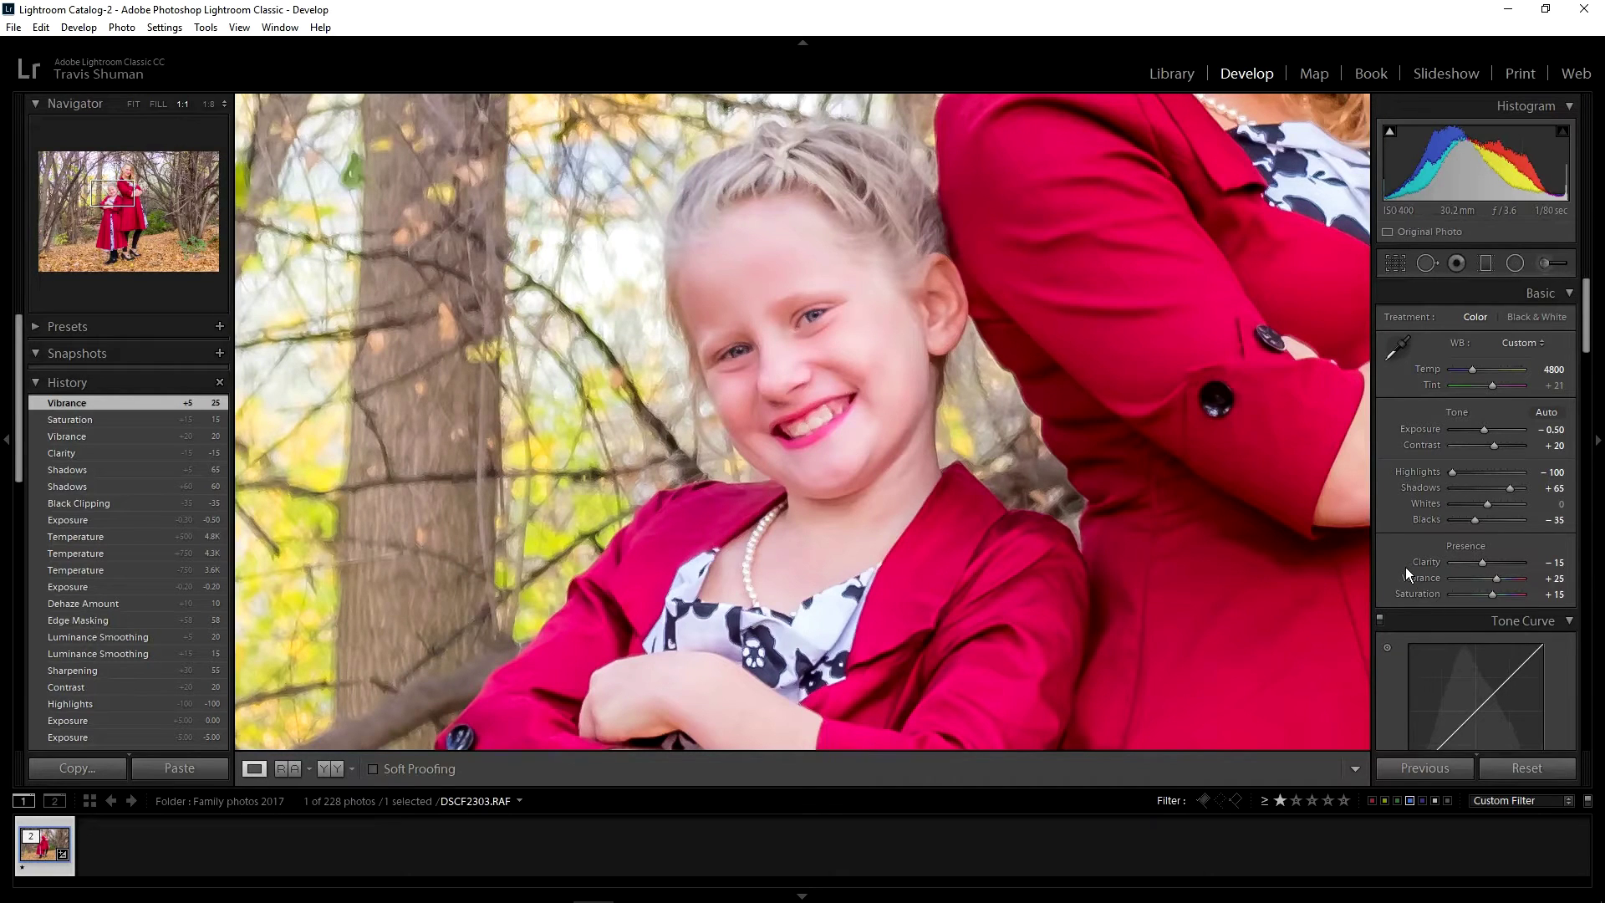
scroll(1406, 567, "down", 5)
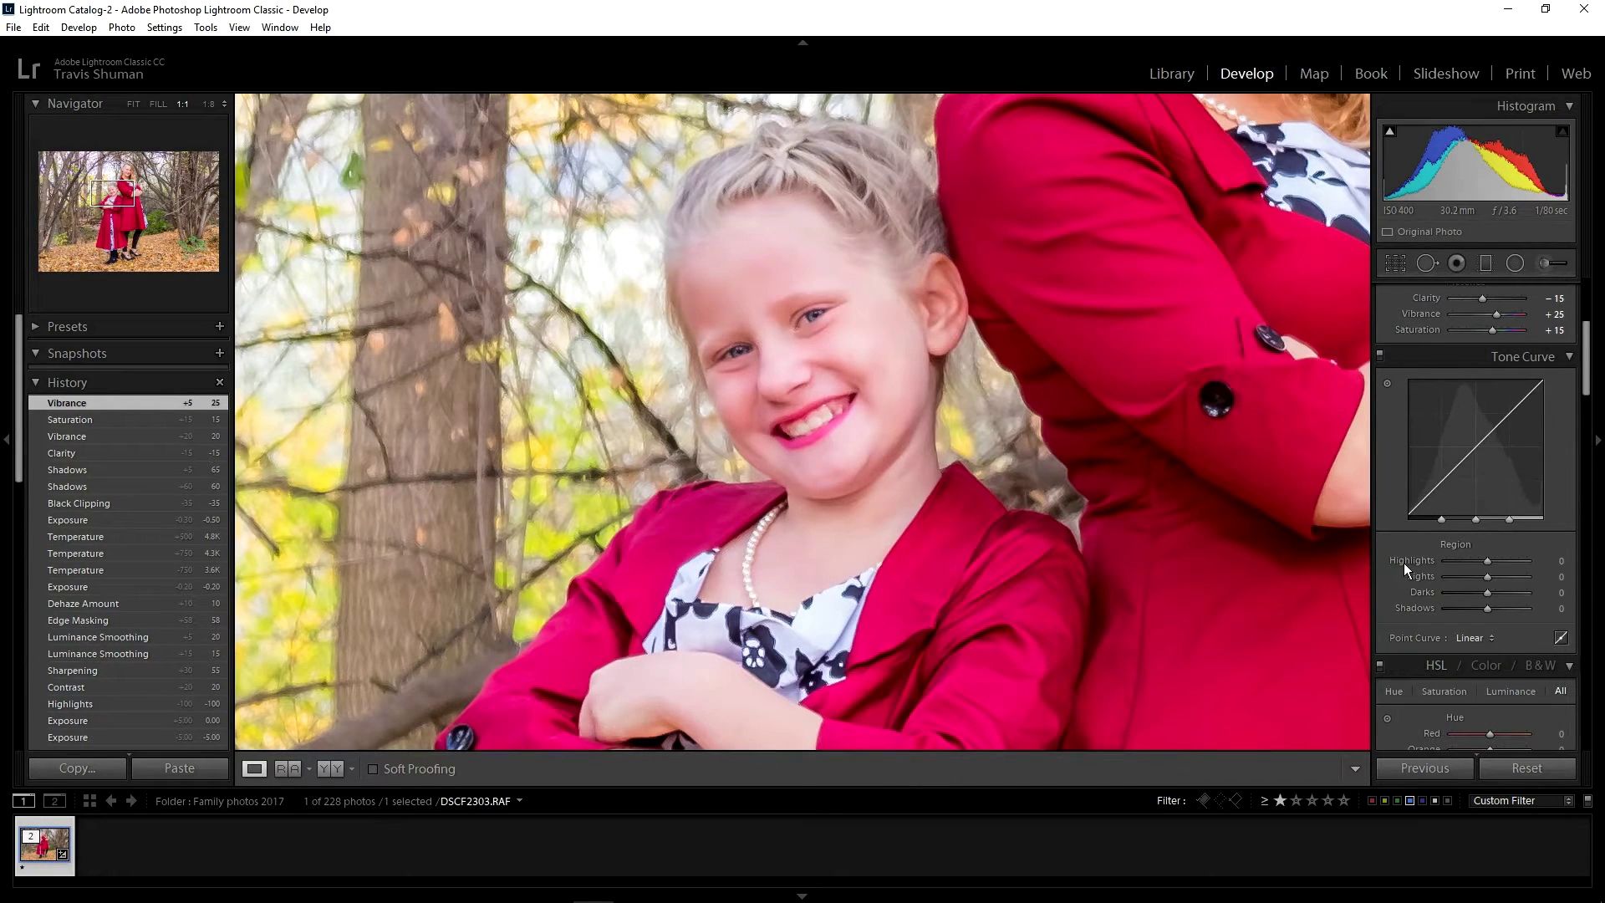
scroll(1402, 563, "down", 8)
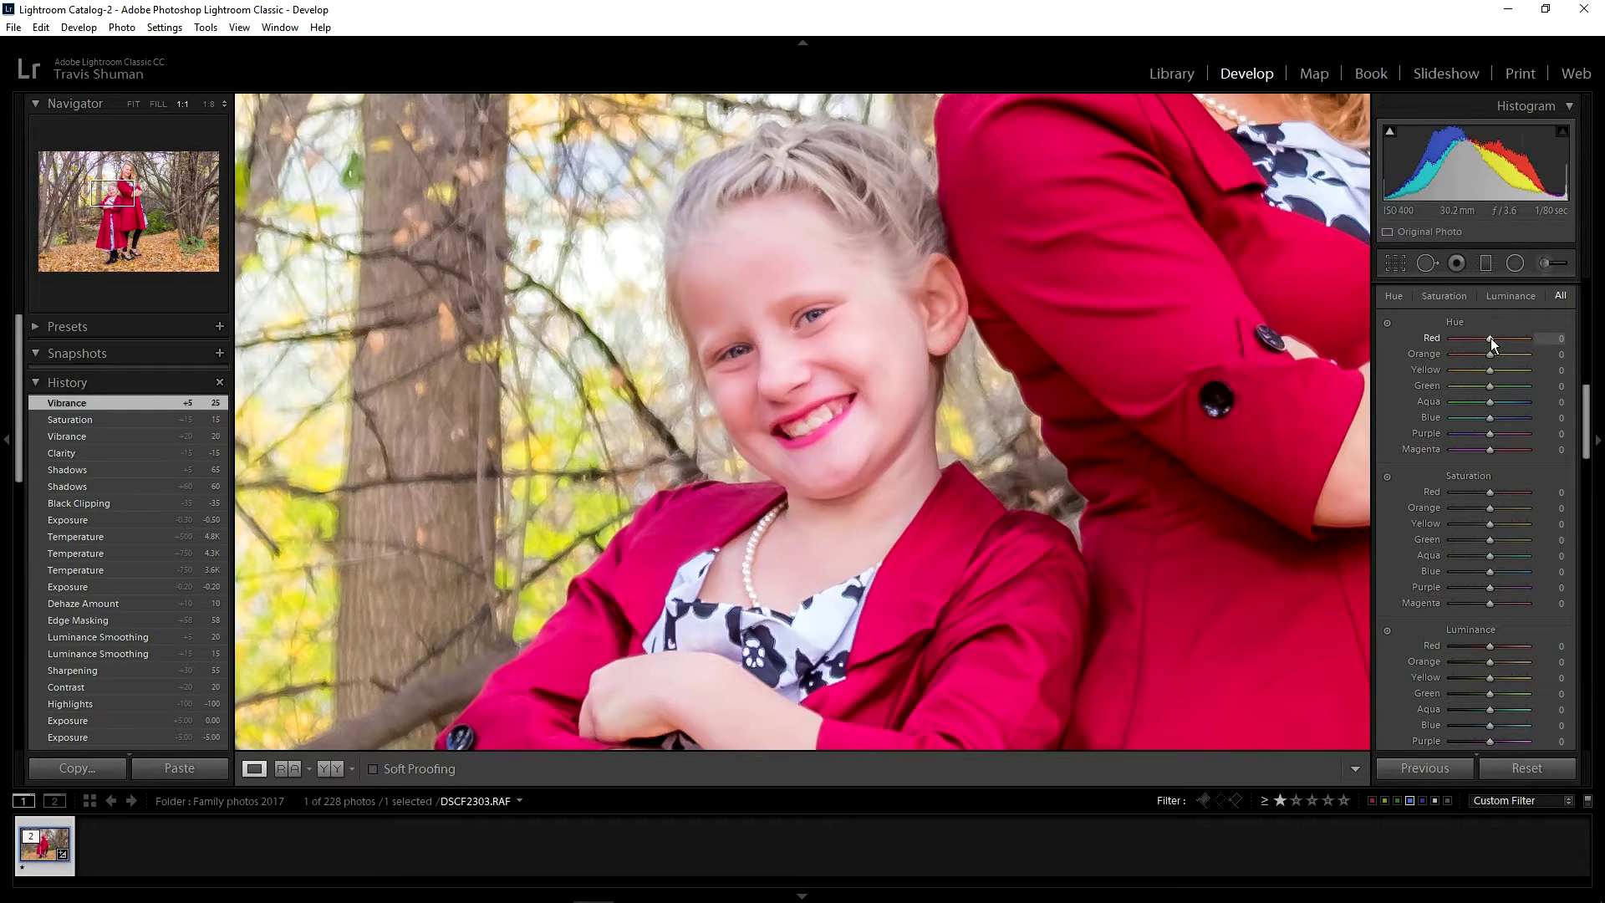
scroll(1491, 338, "up", 5)
left_click(730, 334)
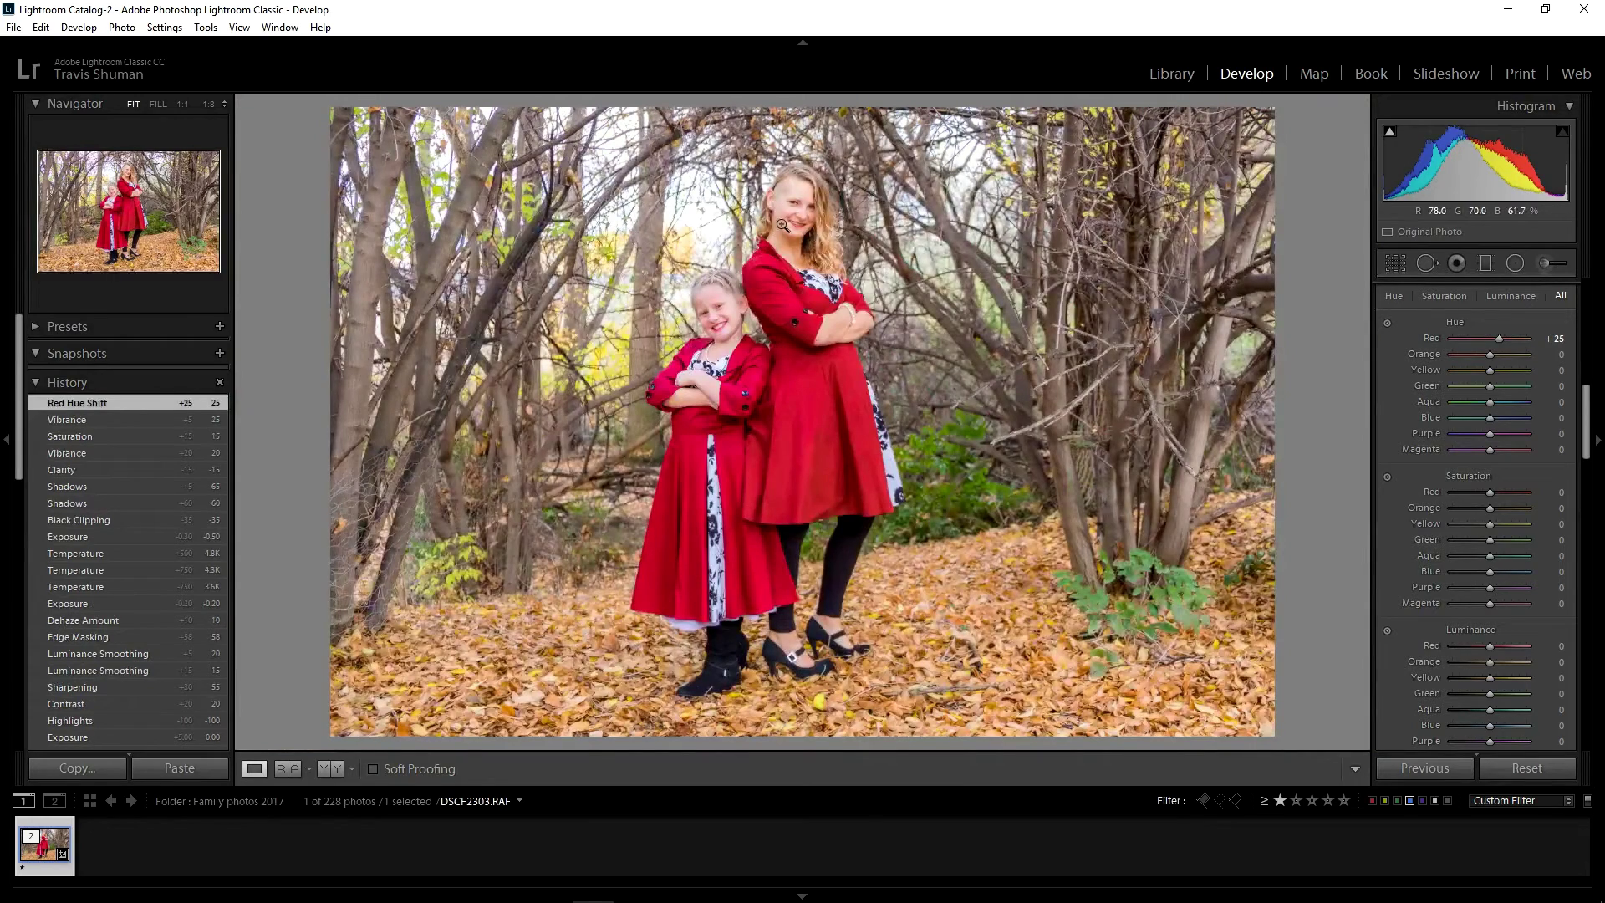
left_click(727, 316)
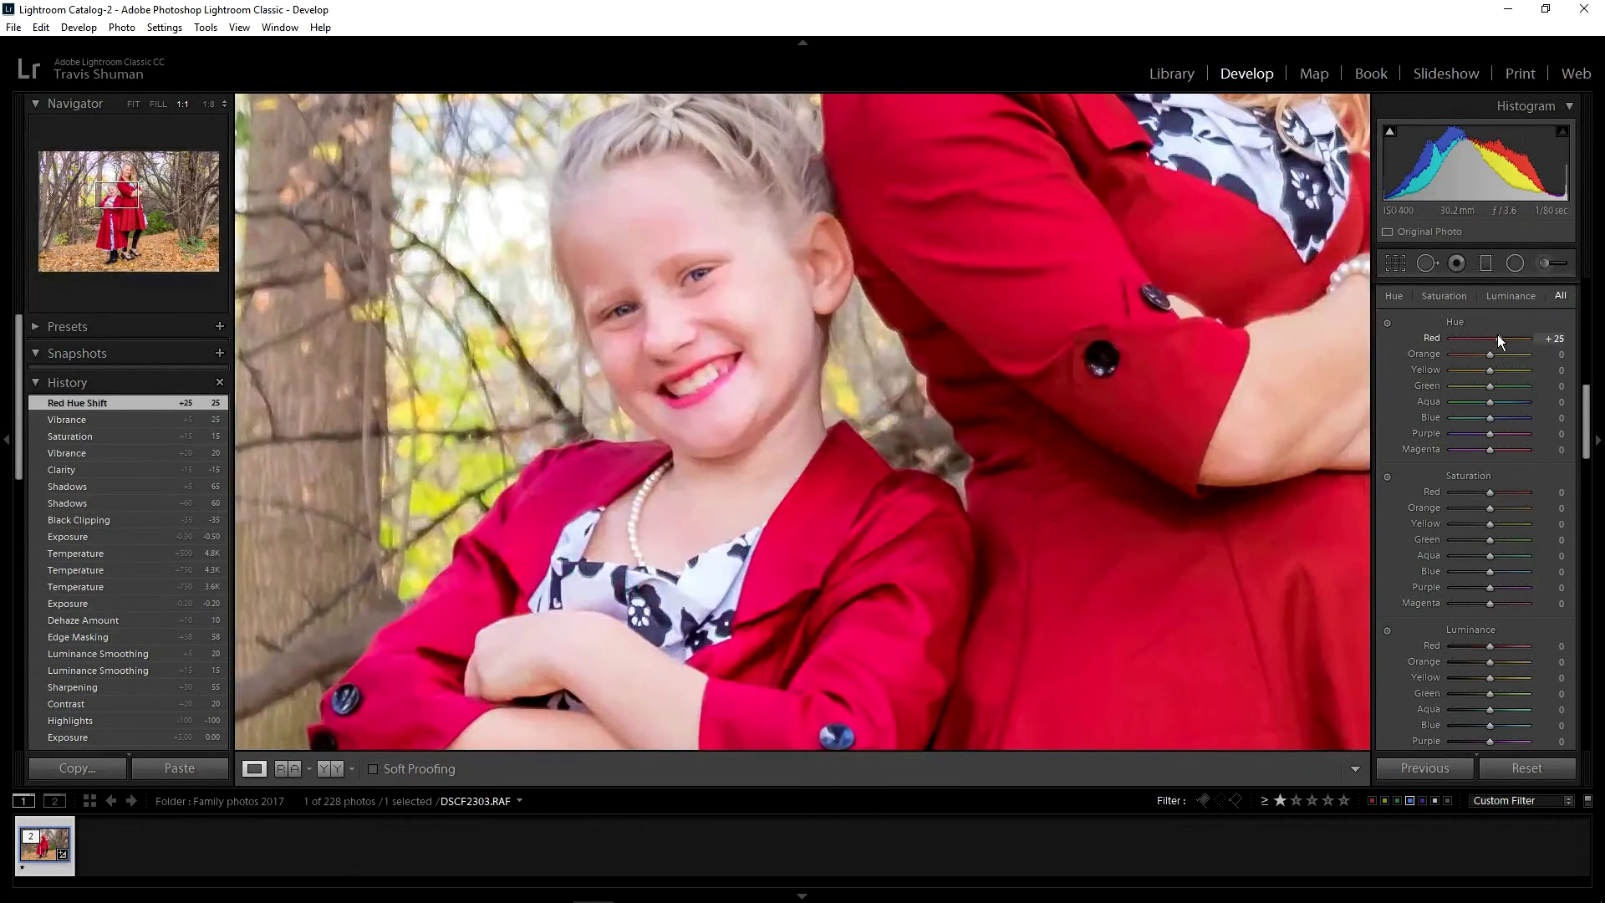
scroll(1497, 334, "up", 1)
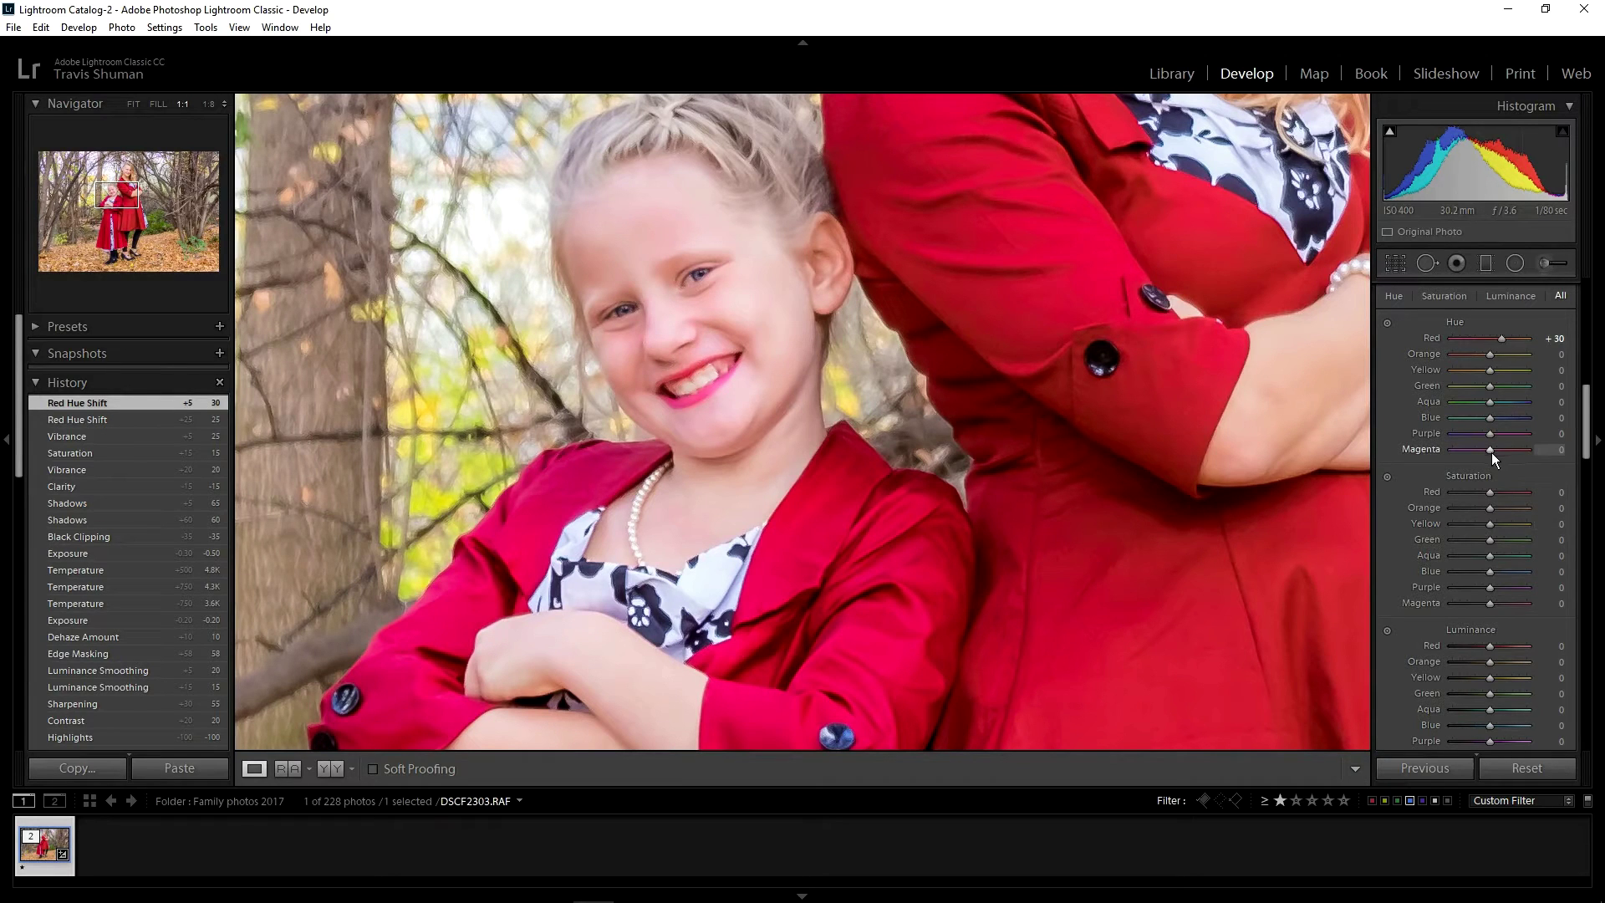
- Shift the magenta hue to +50 and return to viewing the whole photo
scroll(1492, 453, "up", 2)
scroll(1491, 453, "up", 3)
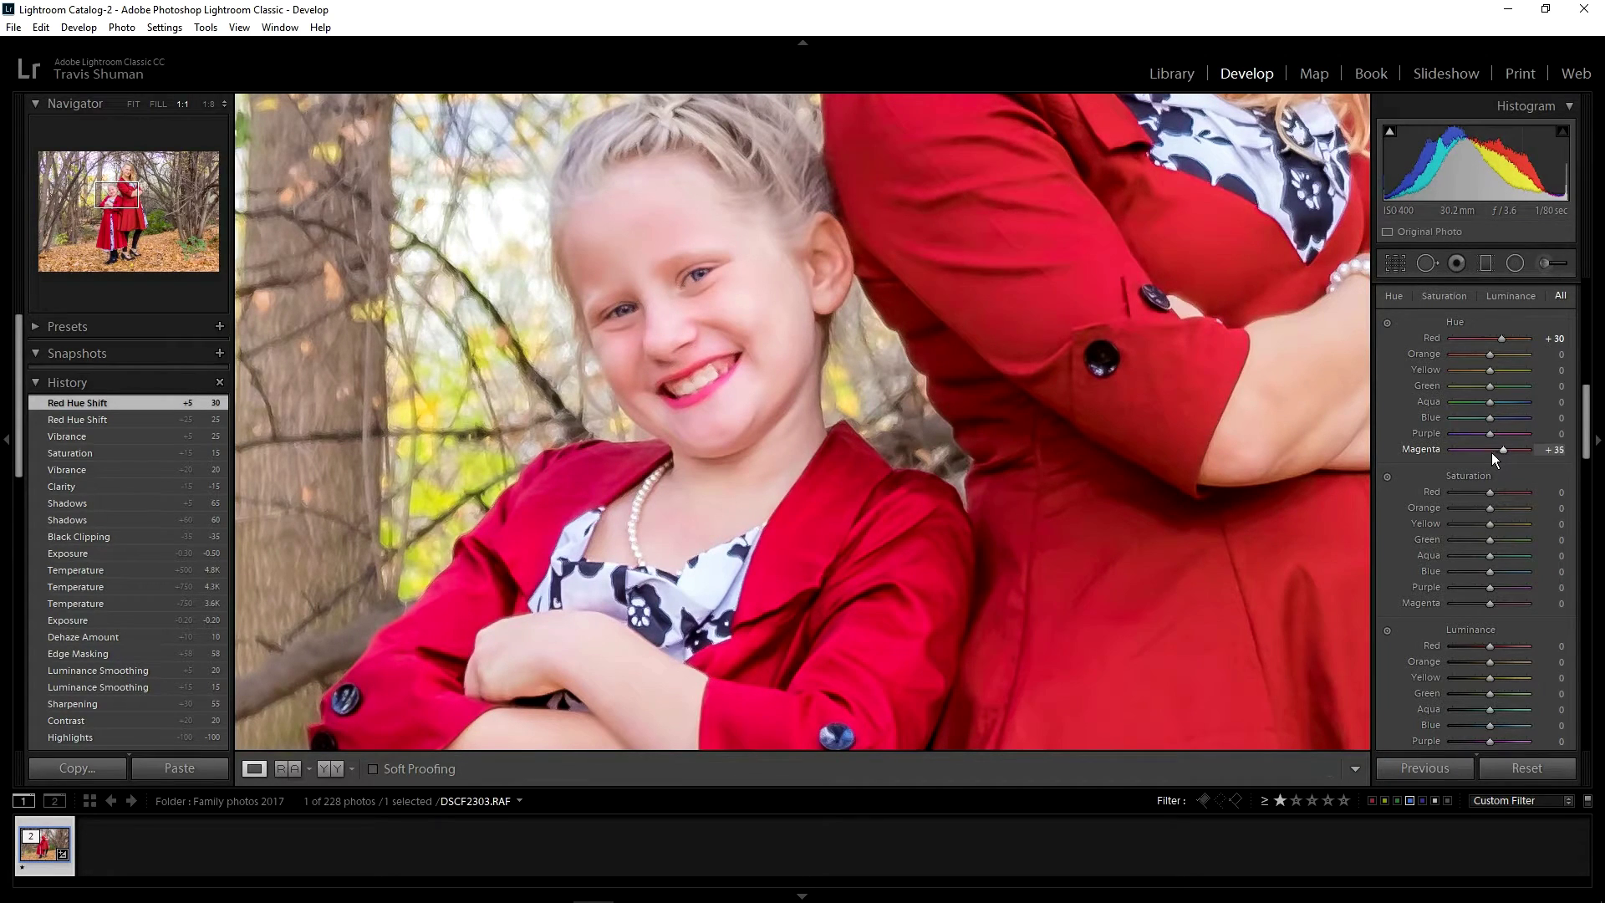
left_click(1136, 362)
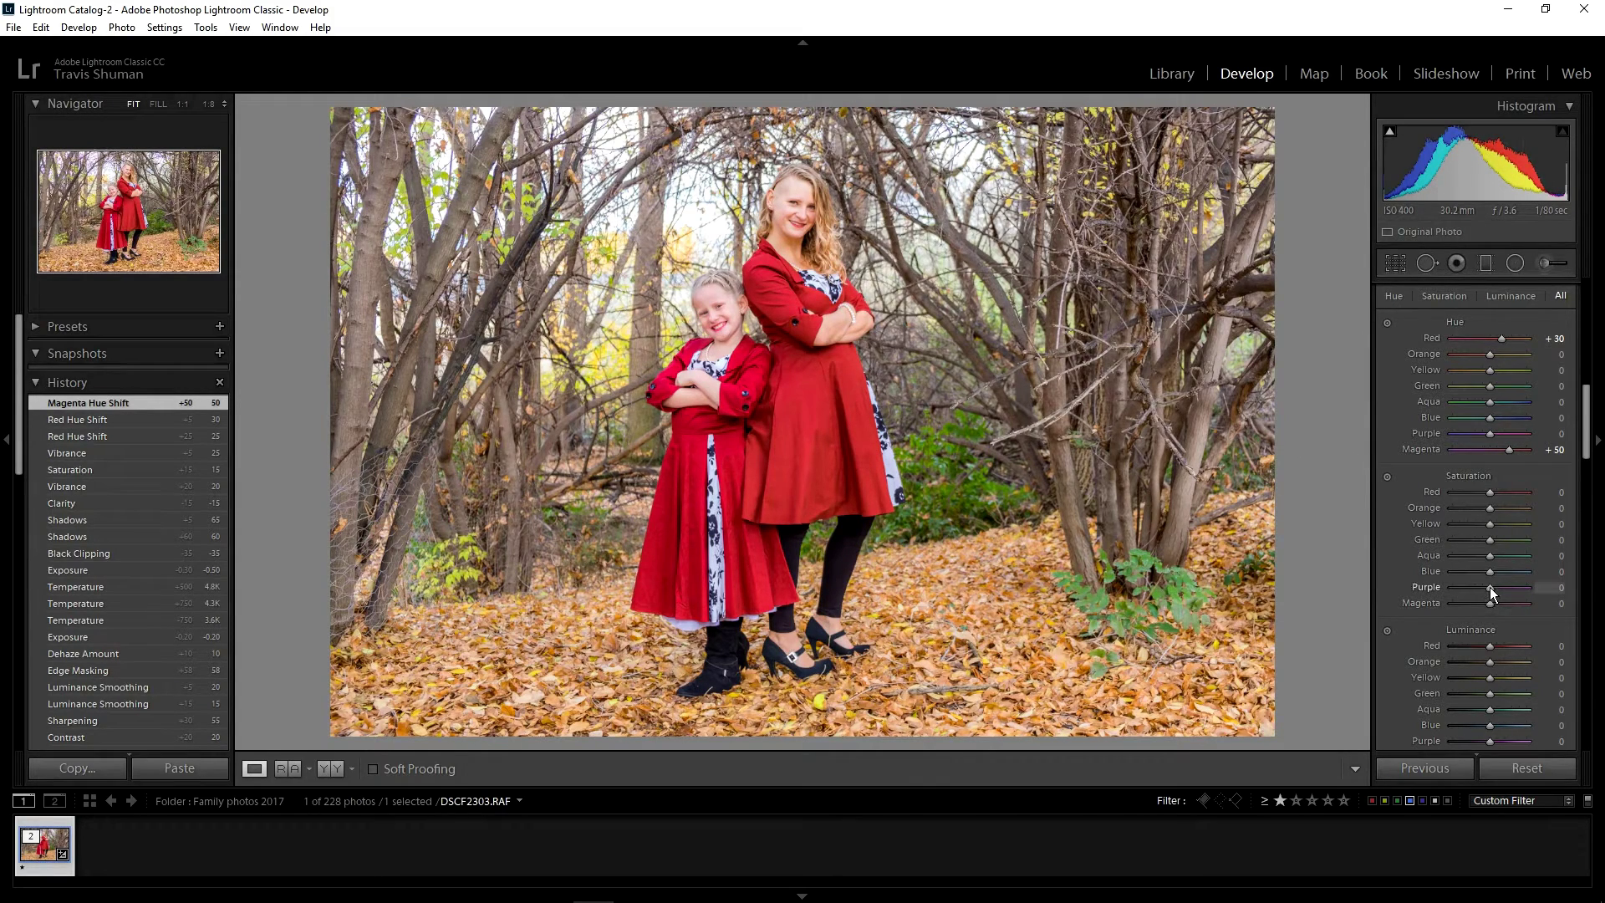
- Try purple saturation at +11 and +100 while inspecting the girl's jacket up close, and set it to -100
mouse_move(1490, 587)
left_mouse_down()
mouse_move(1404, 588)
mouse_move(1580, 598)
mouse_move(1498, 605)
left_mouse_up()
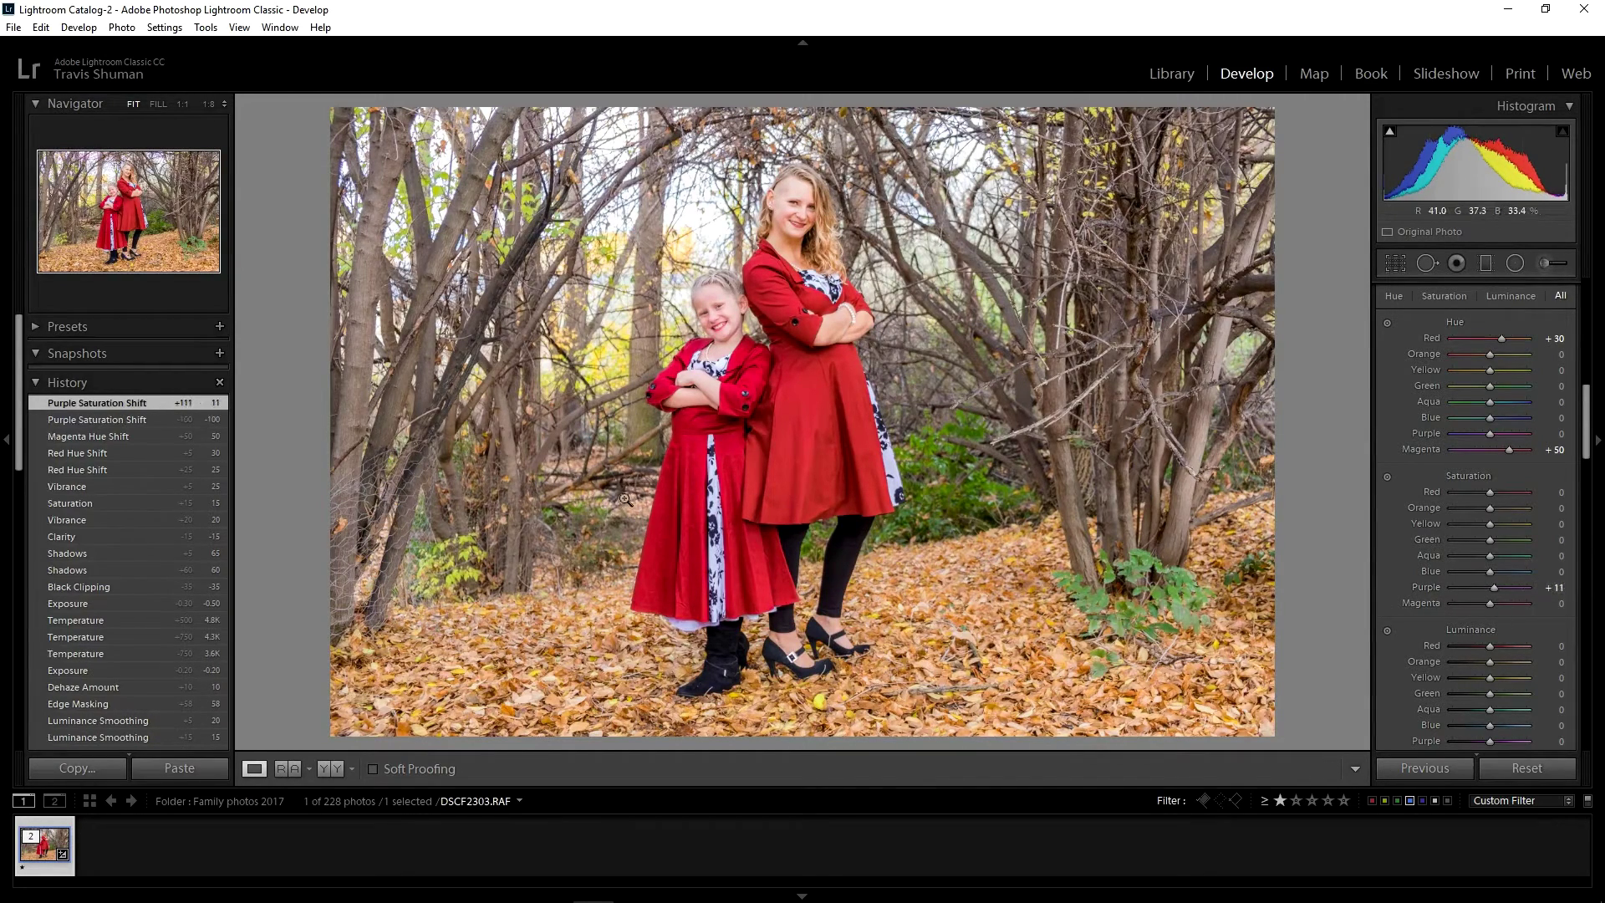
left_click(702, 374)
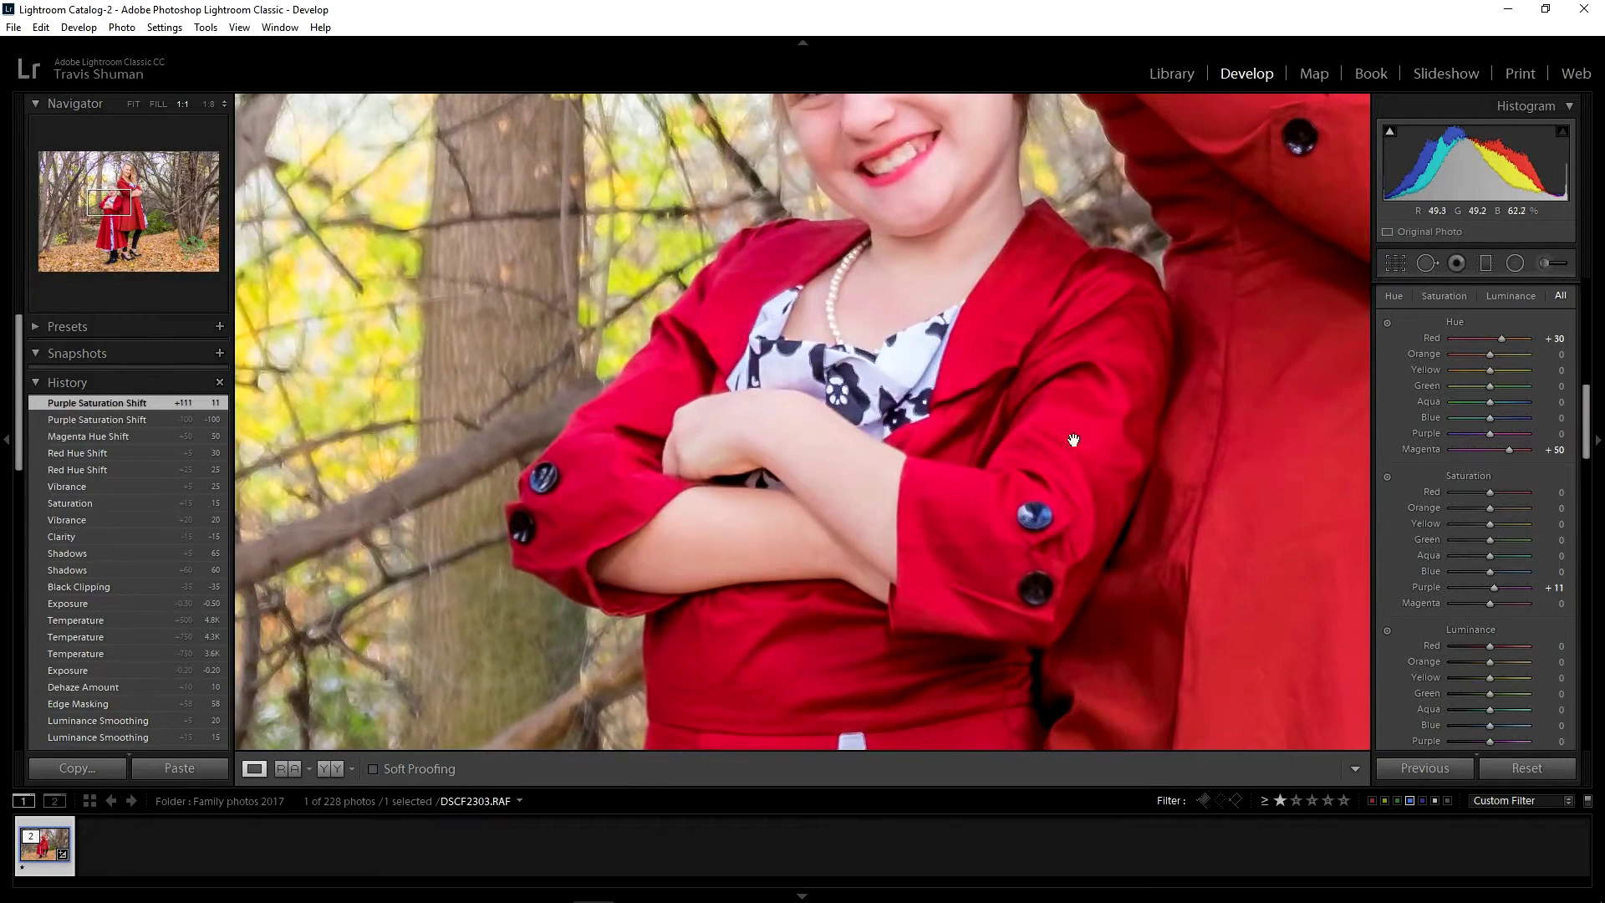
left_click_drag(1557, 594, 1557, 593)
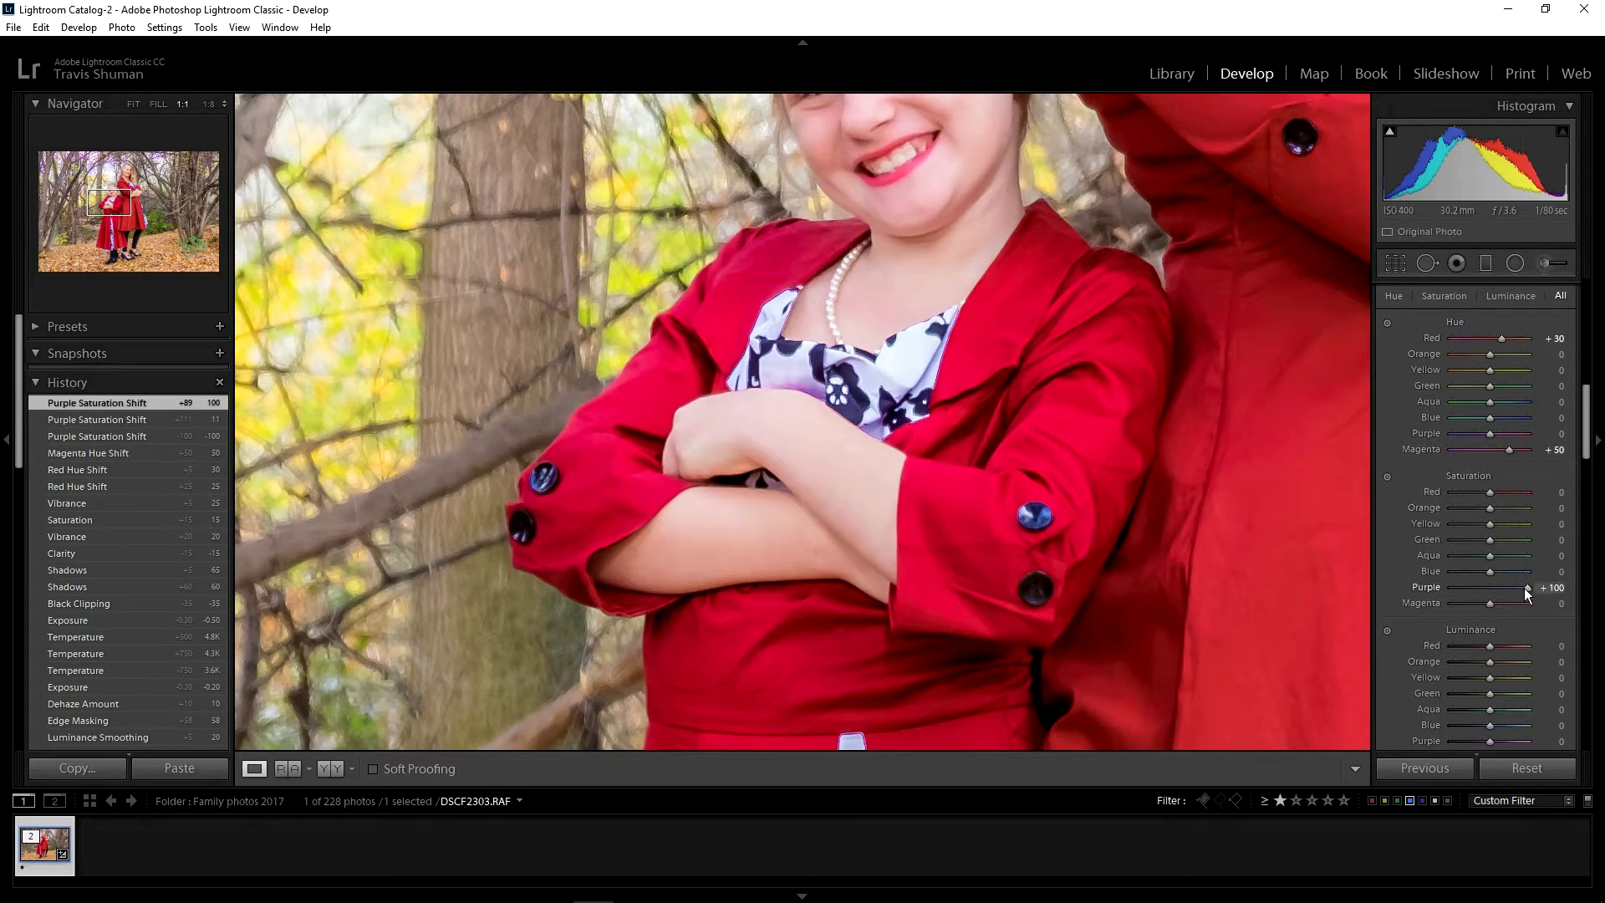
left_click_drag(1526, 589, 1139, 559)
left_click(783, 369)
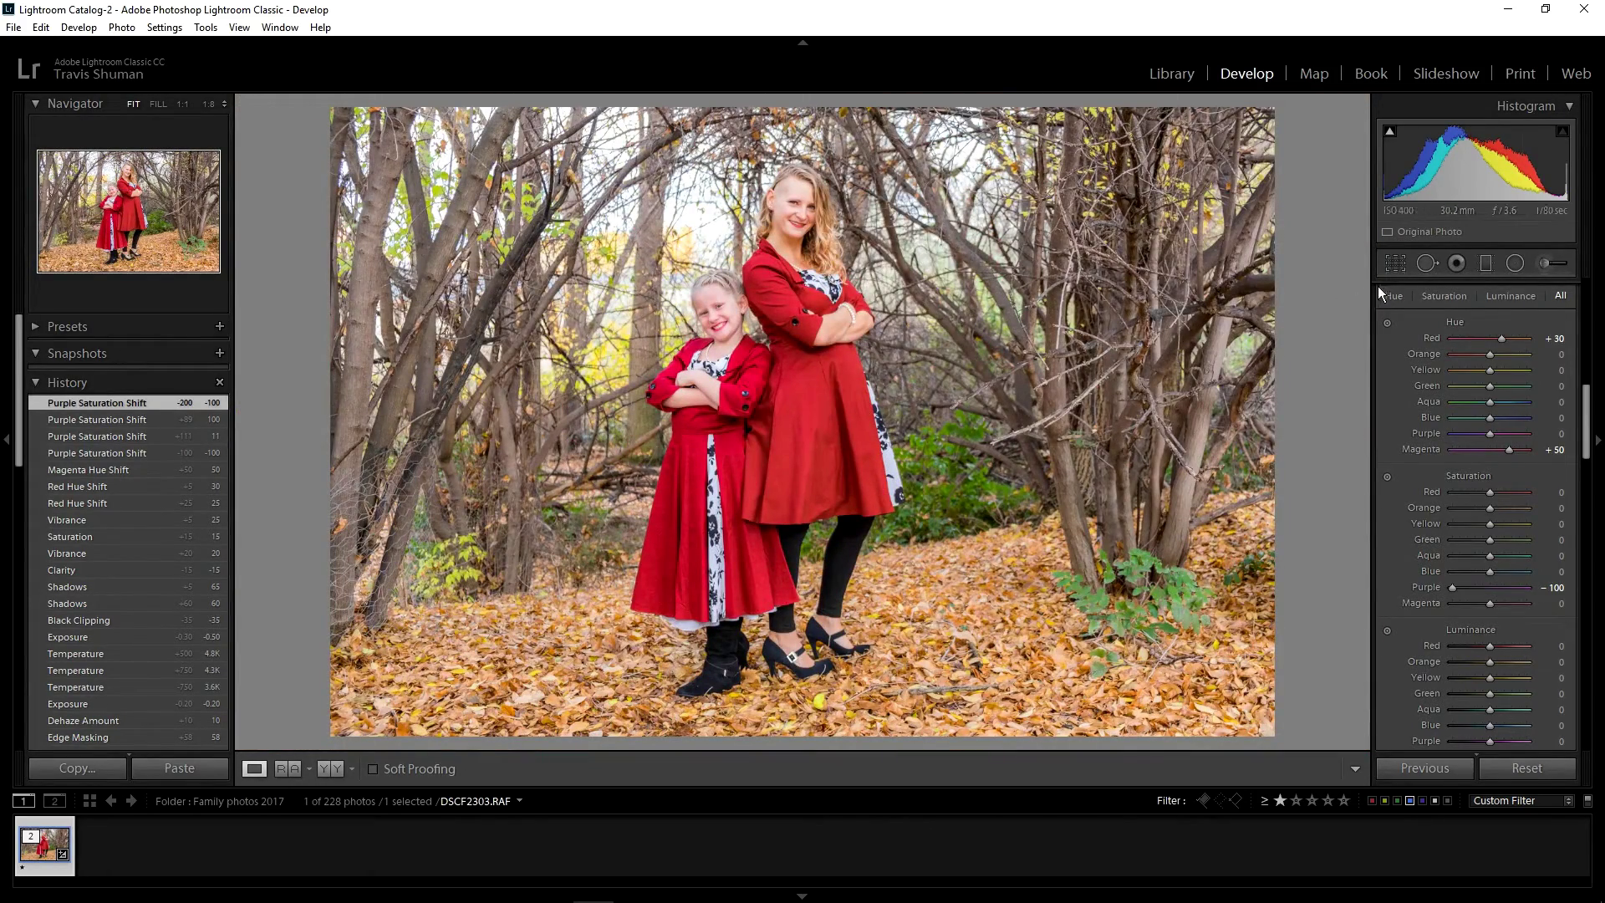
- Crop the photo slightly tighter around the two subjects at the Original aspect ratio, and reposition the image within the crop frame
left_click(1394, 265)
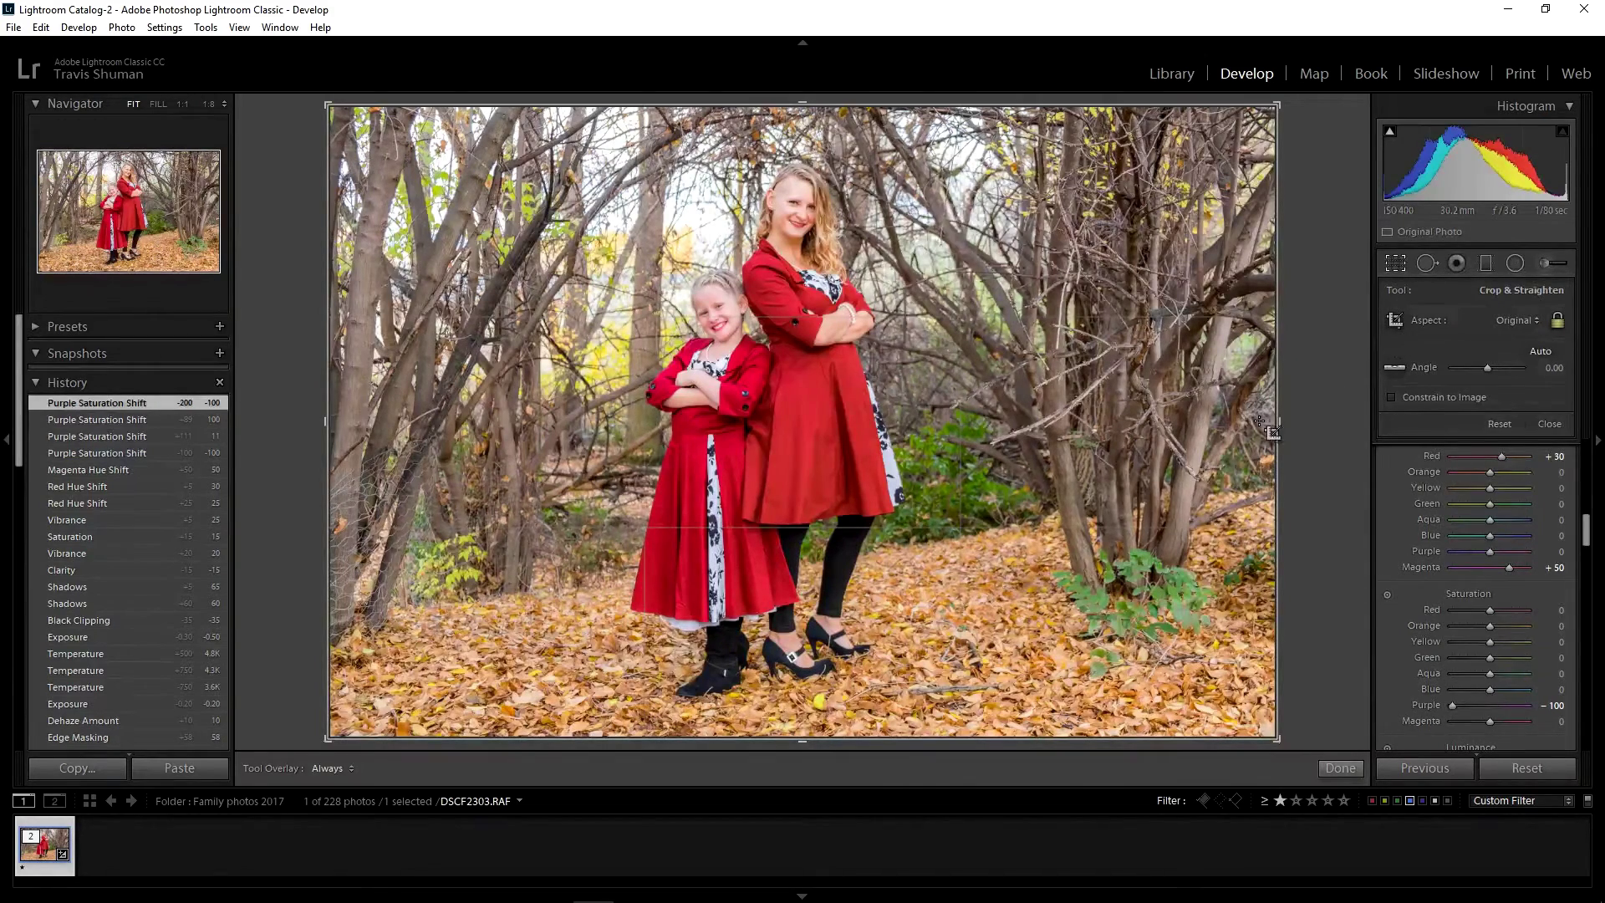
left_click(1528, 322)
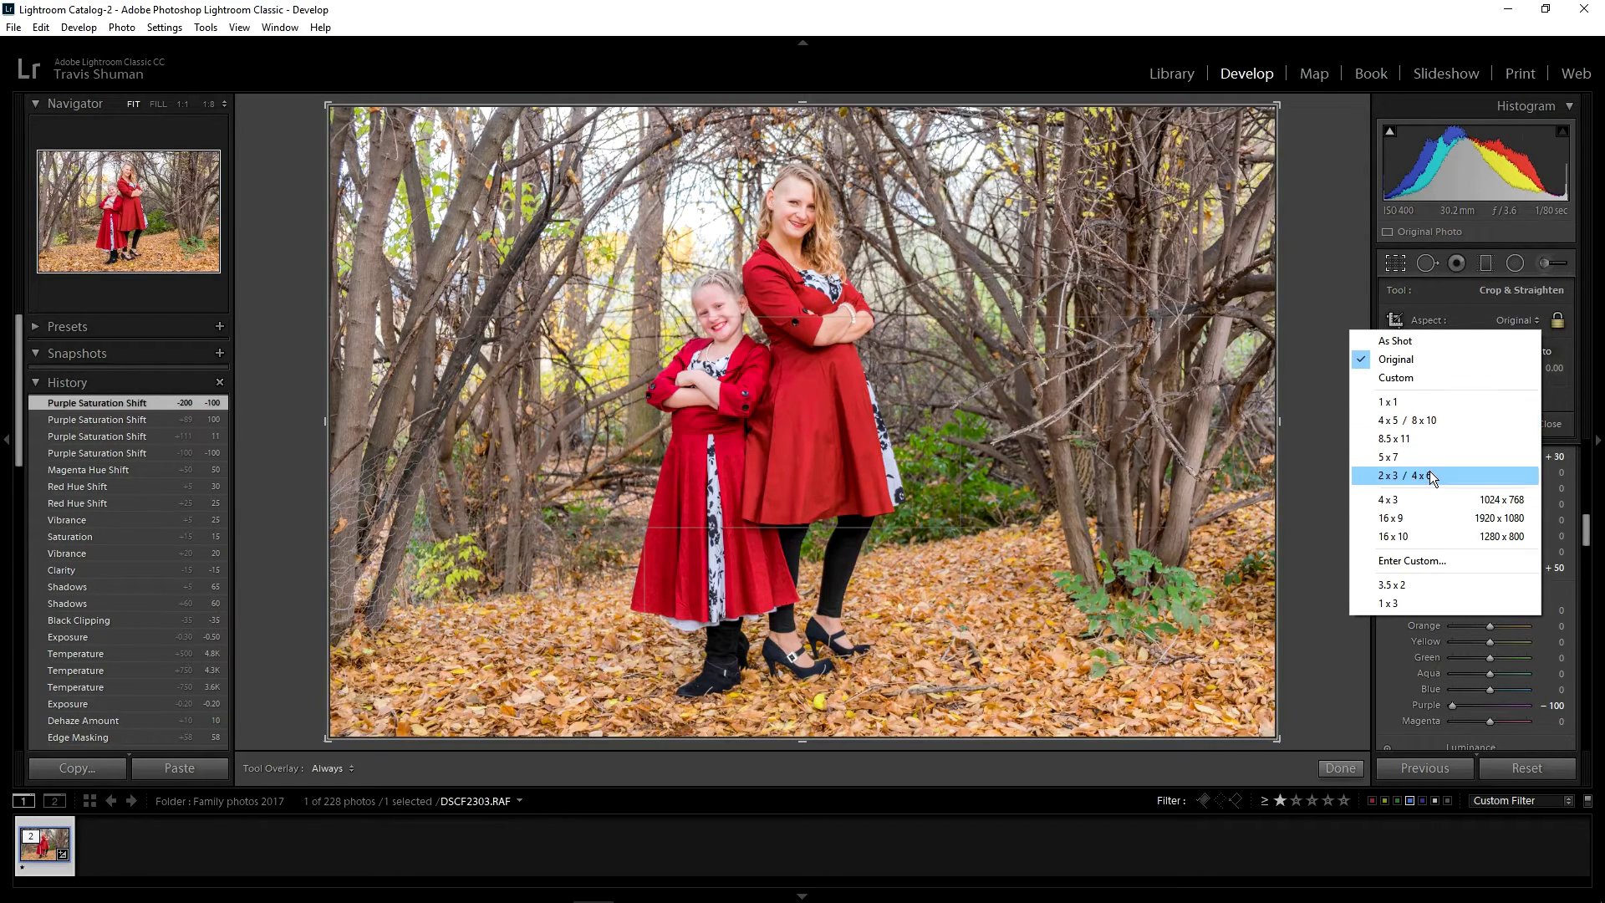
left_click(1413, 457)
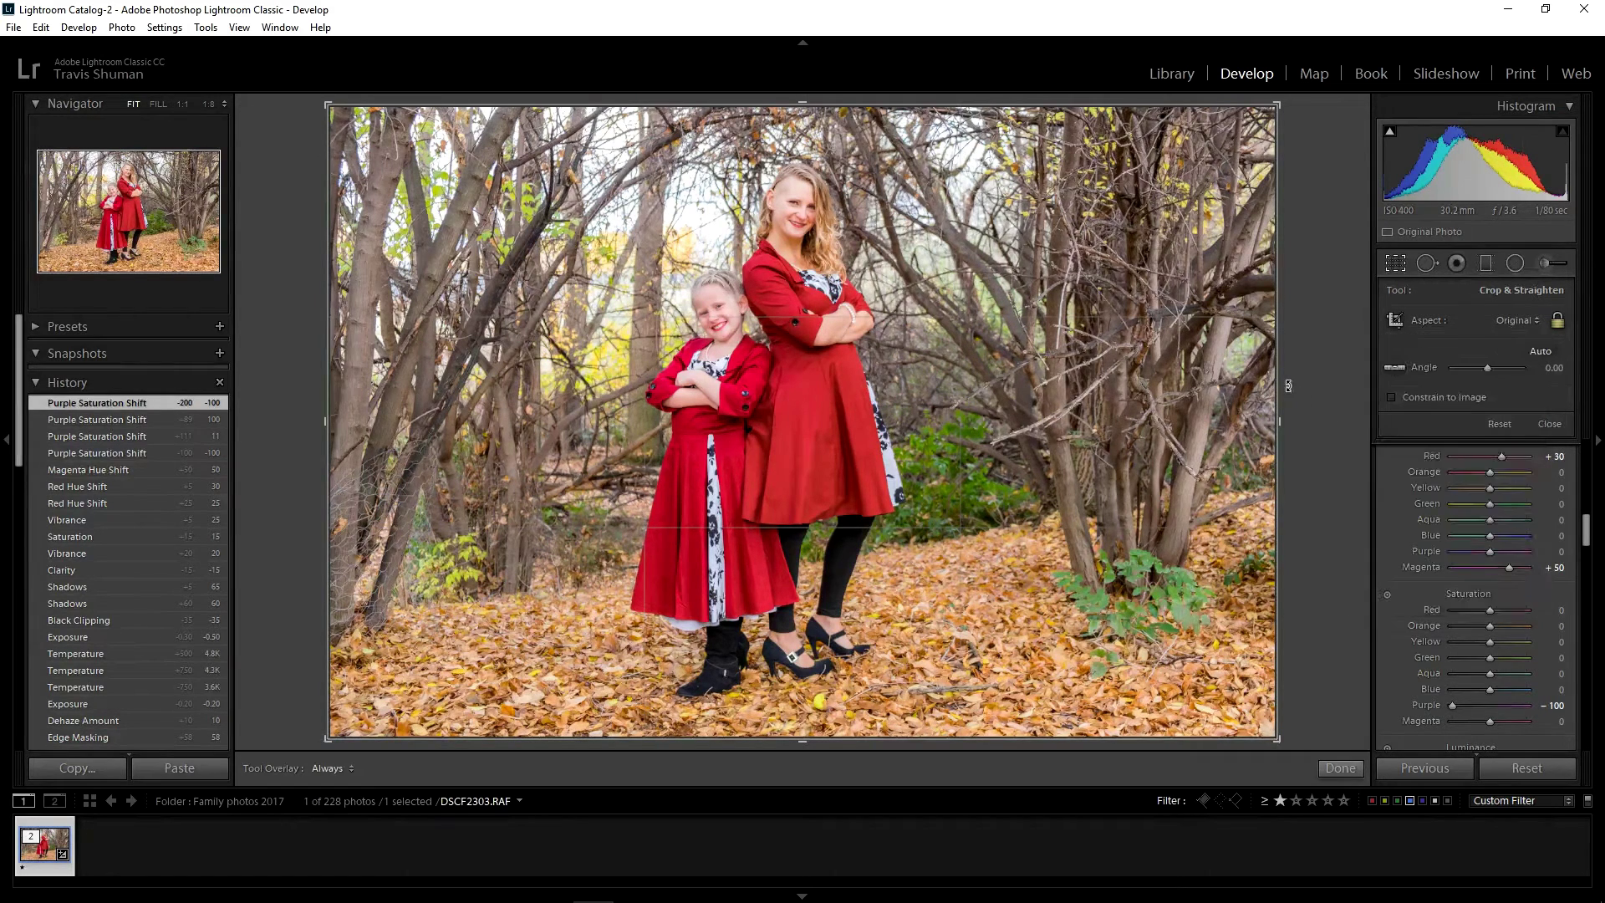
left_click_drag(1281, 424, 1248, 423)
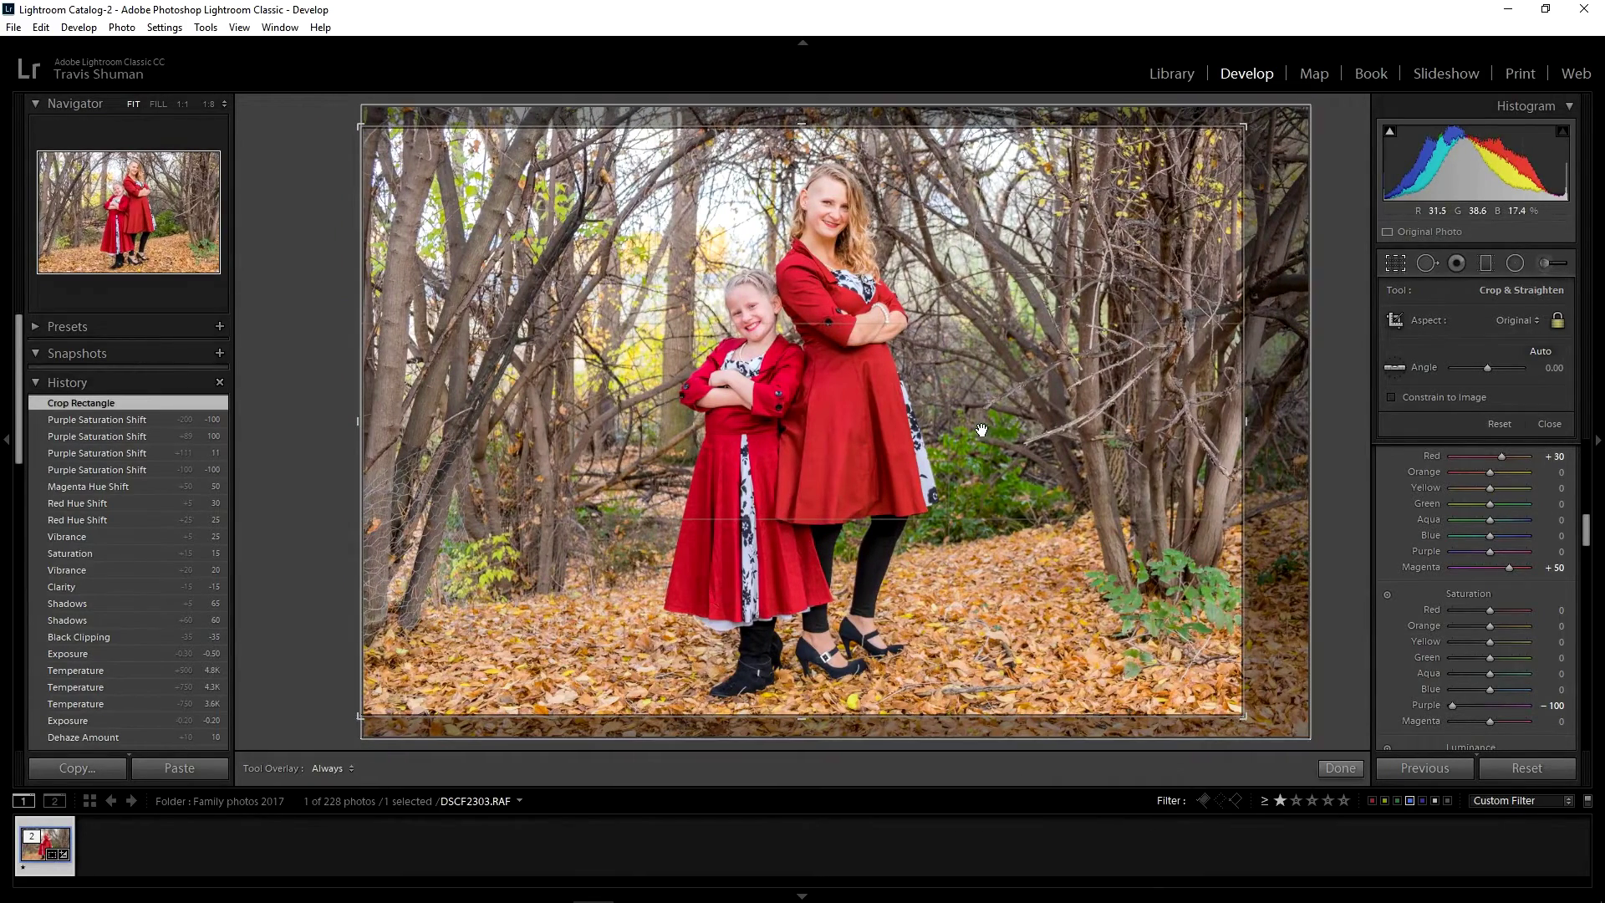
left_click_drag(850, 233, 851, 240)
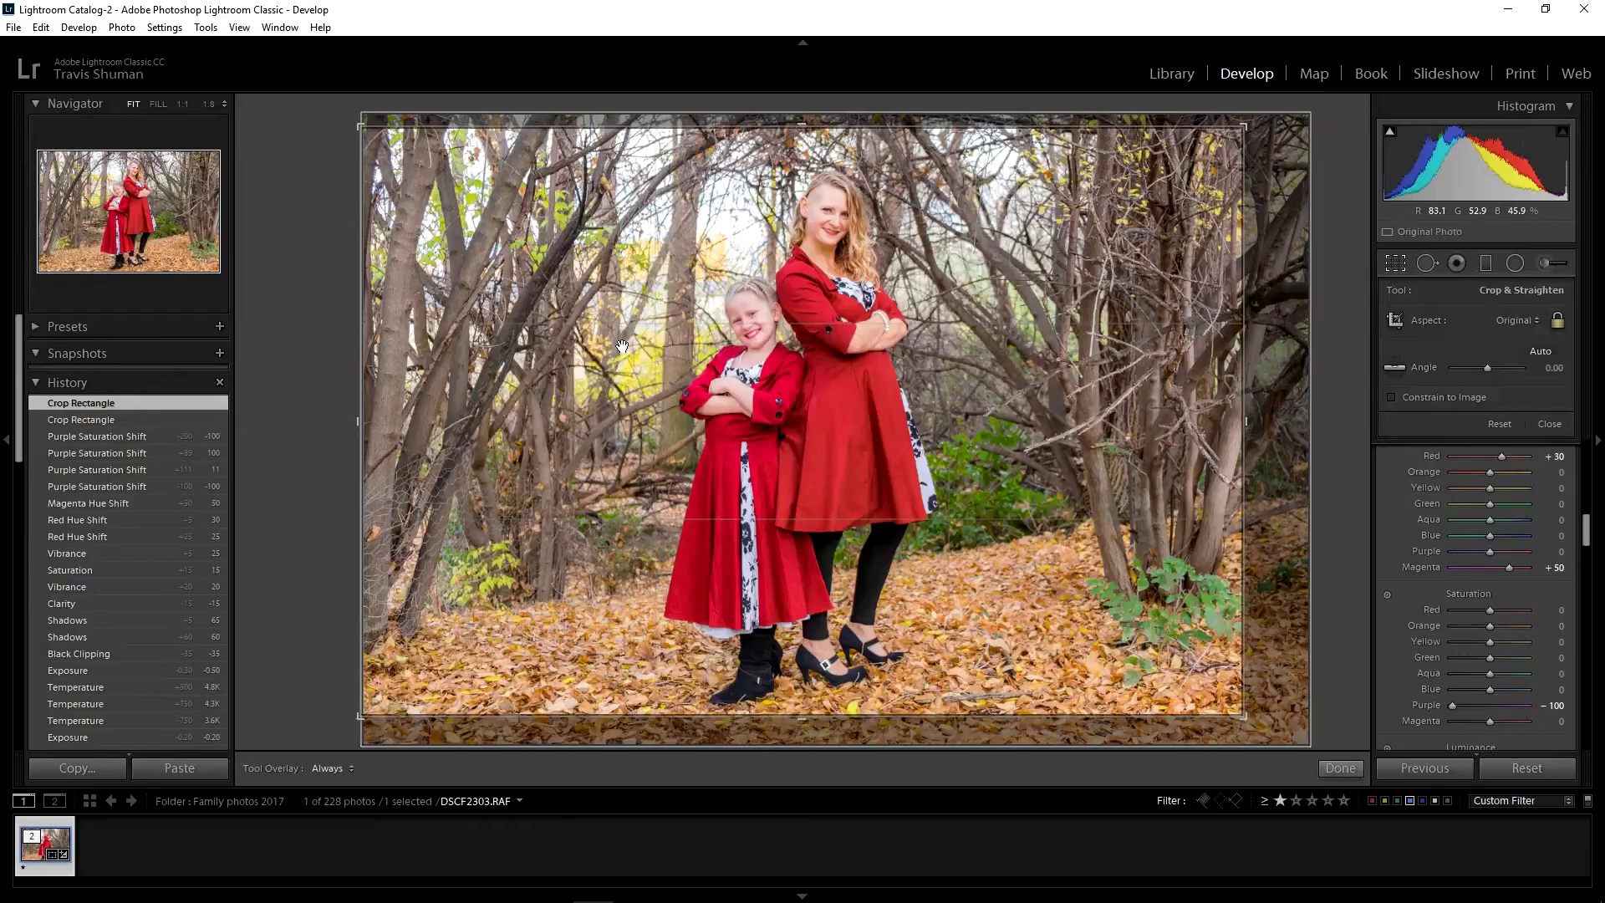
left_click(1348, 766)
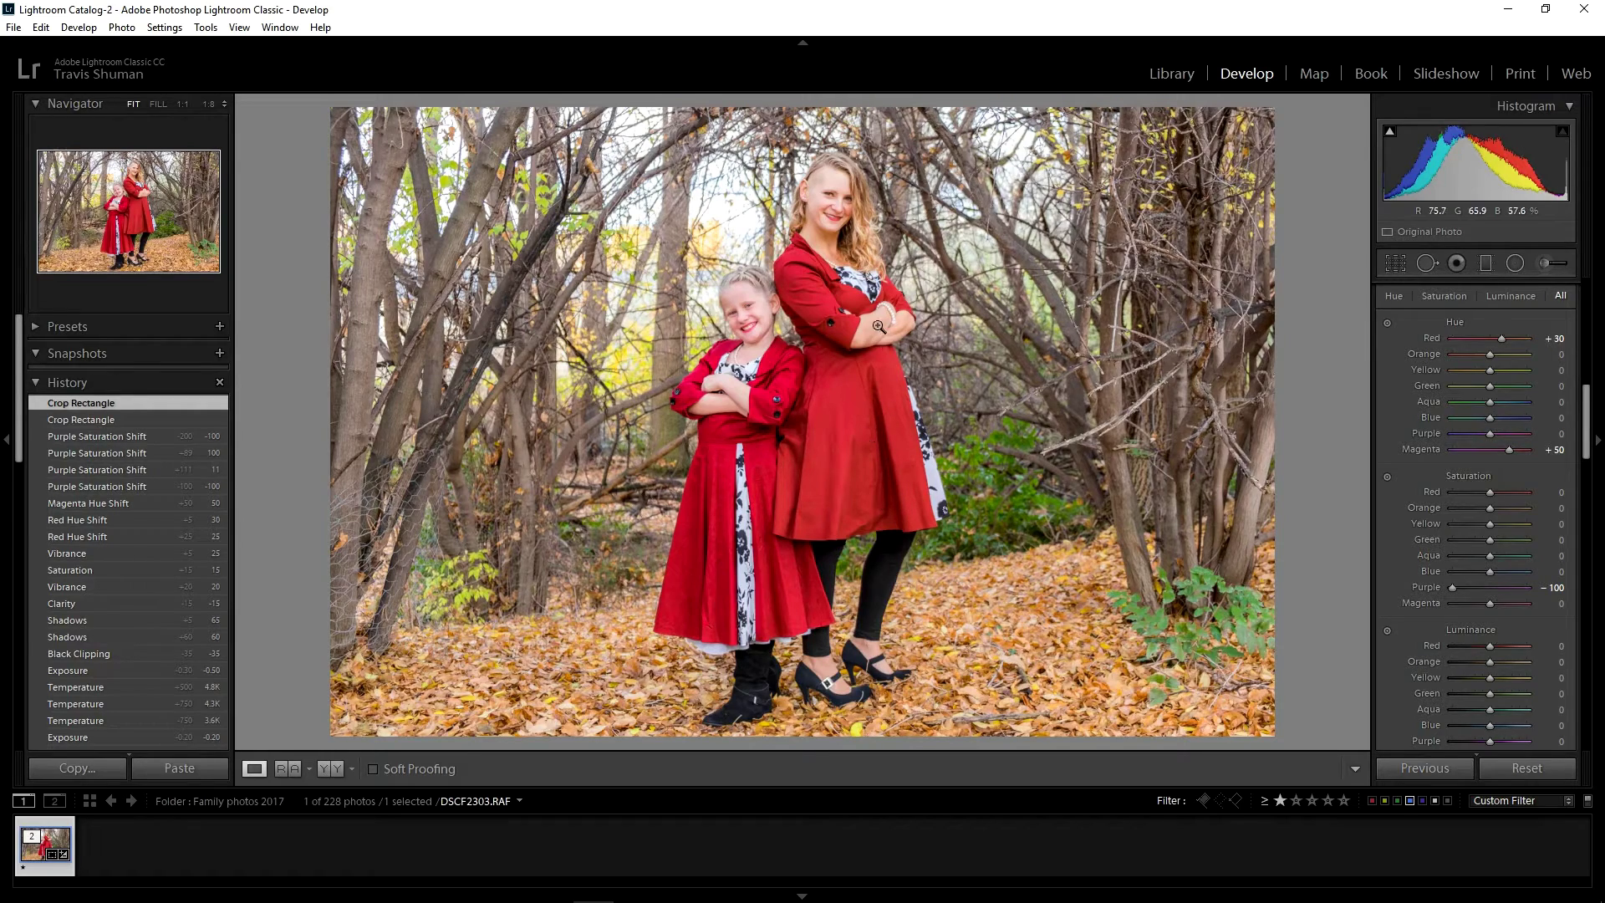
- Lower the photo's overall exposure to -0.60
scroll(1402, 499, "up", 5)
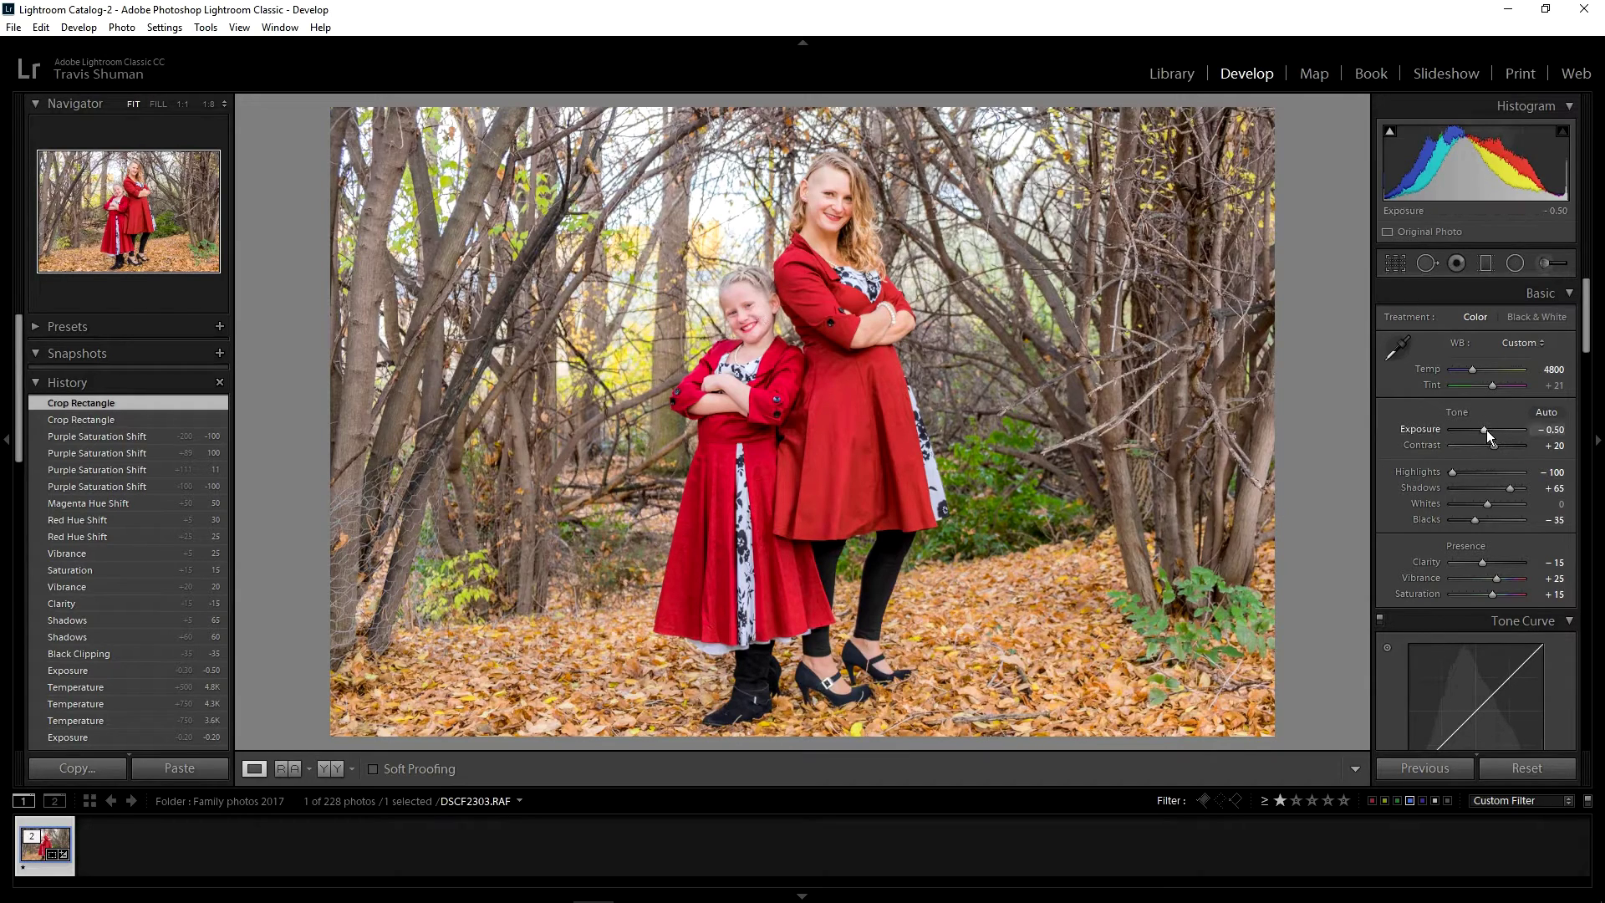
key("Down")
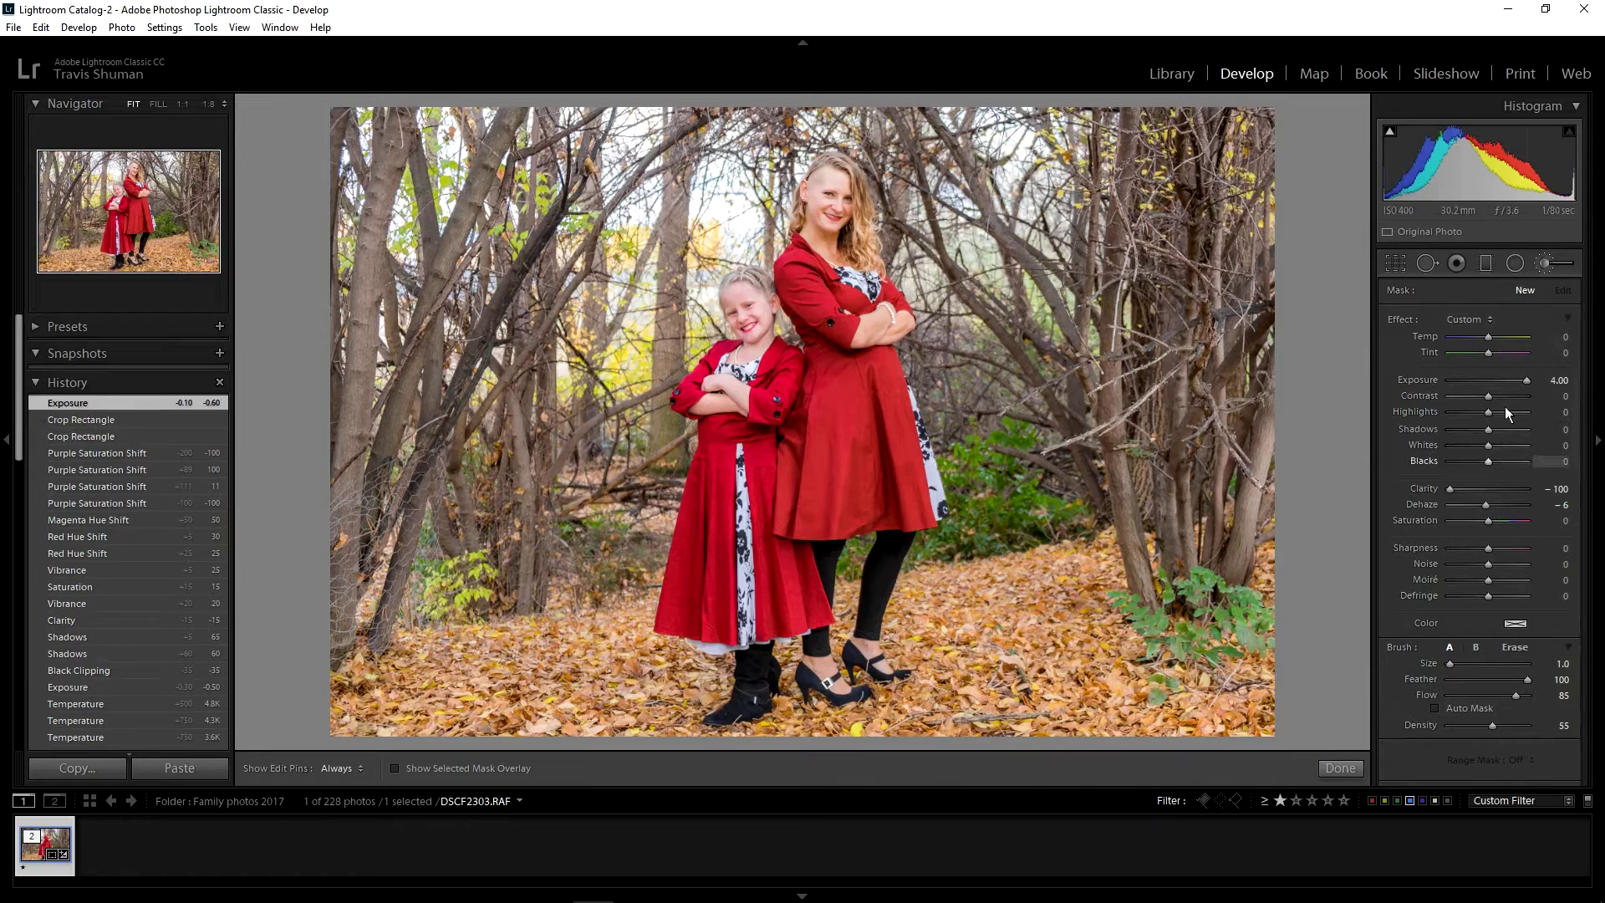
- Paint an adjustment brush with Exposure -0.40 and Sharpness -100 across the wooded background and fallen leaves, using brush size 21
double_click(1526, 381)
mouse_move(1488, 549)
left_mouse_down()
mouse_move(1341, 549)
mouse_move(1297, 520)
left_mouse_up()
key("Down")
key("Down")
scroll(1125, 372, "up", 5)
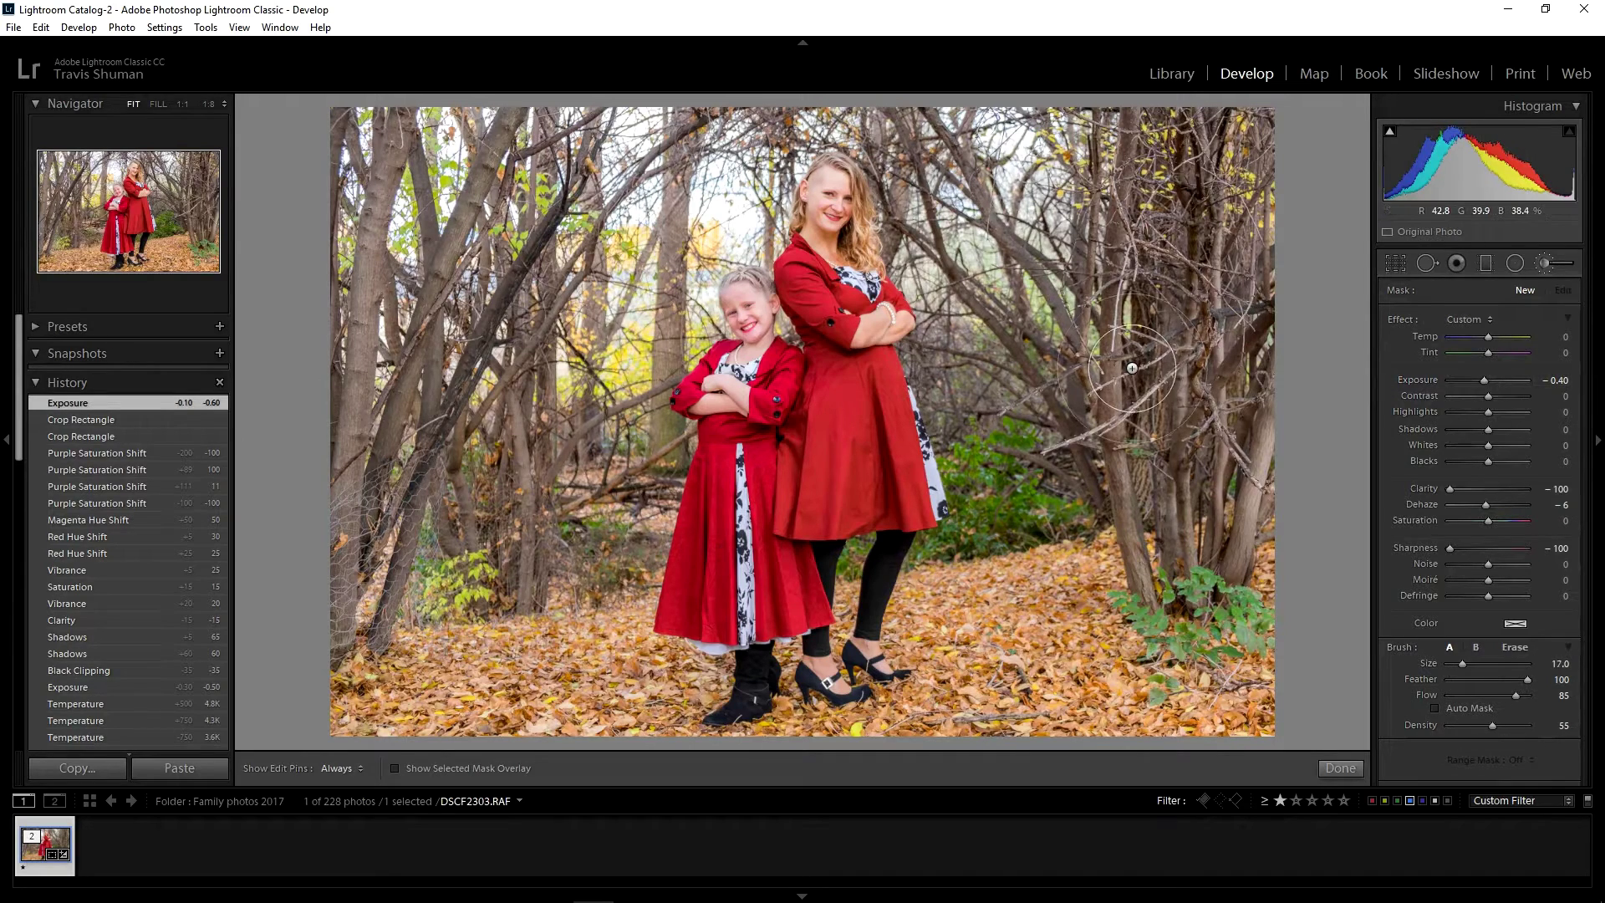
key("h")
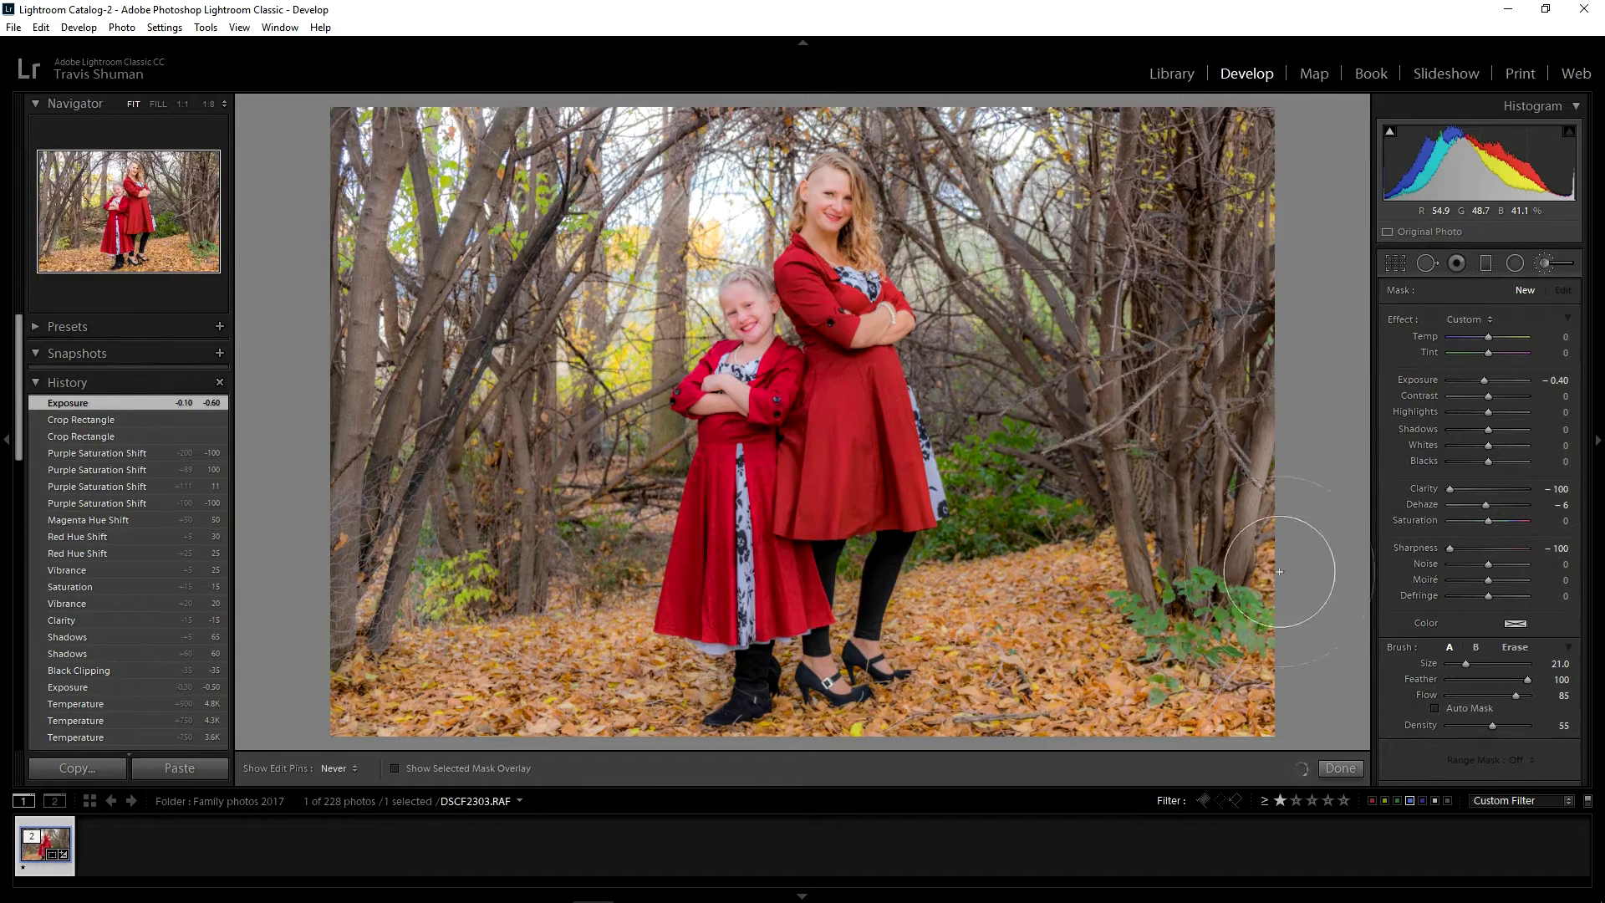
mouse_move(1235, 681)
left_mouse_down()
mouse_move(1091, 672)
mouse_move(1186, 629)
mouse_move(1187, 585)
left_mouse_up()
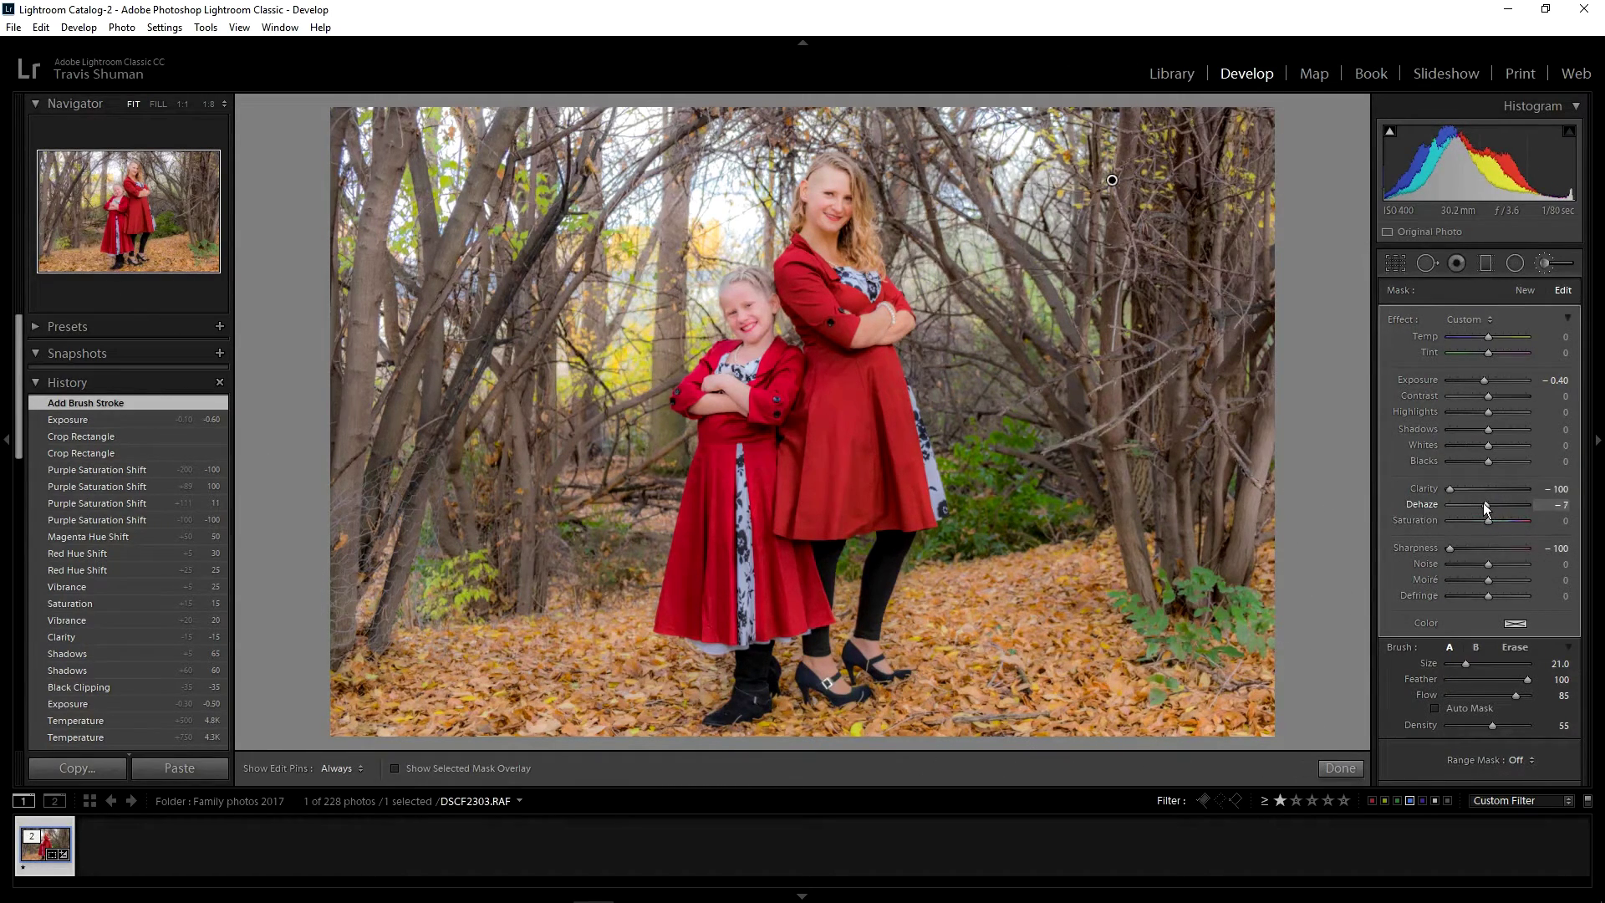
- Refine the painted brush adjustment to Dehaze -13, Contrast -33 and Saturation -4
left_click_drag(1483, 503, 1483, 504)
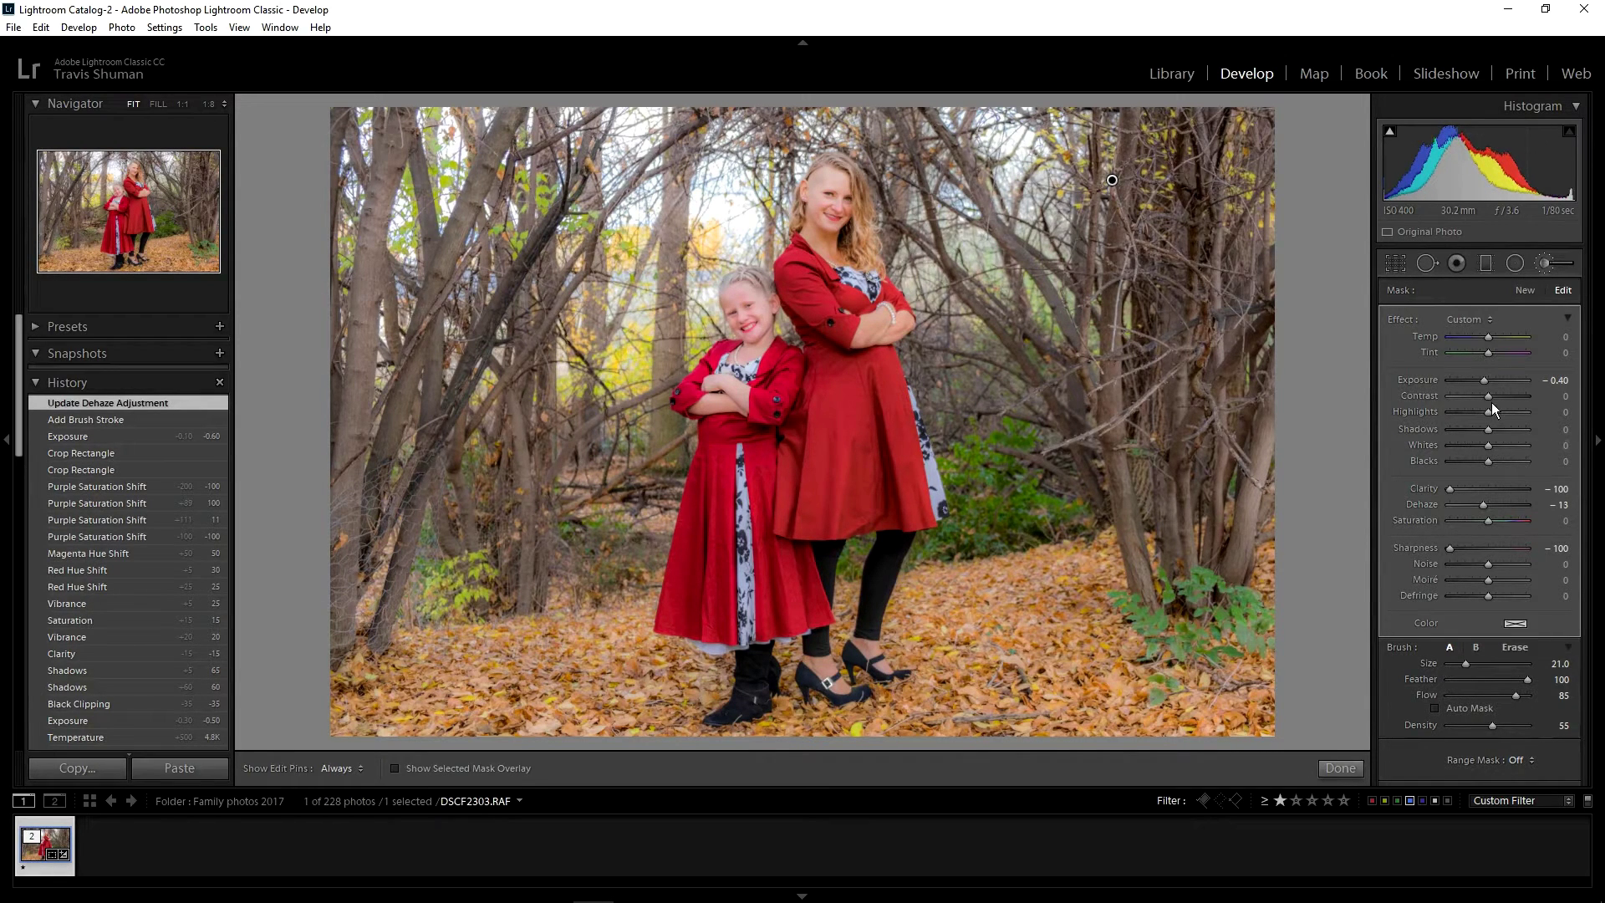
left_click_drag(1490, 398, 1490, 398)
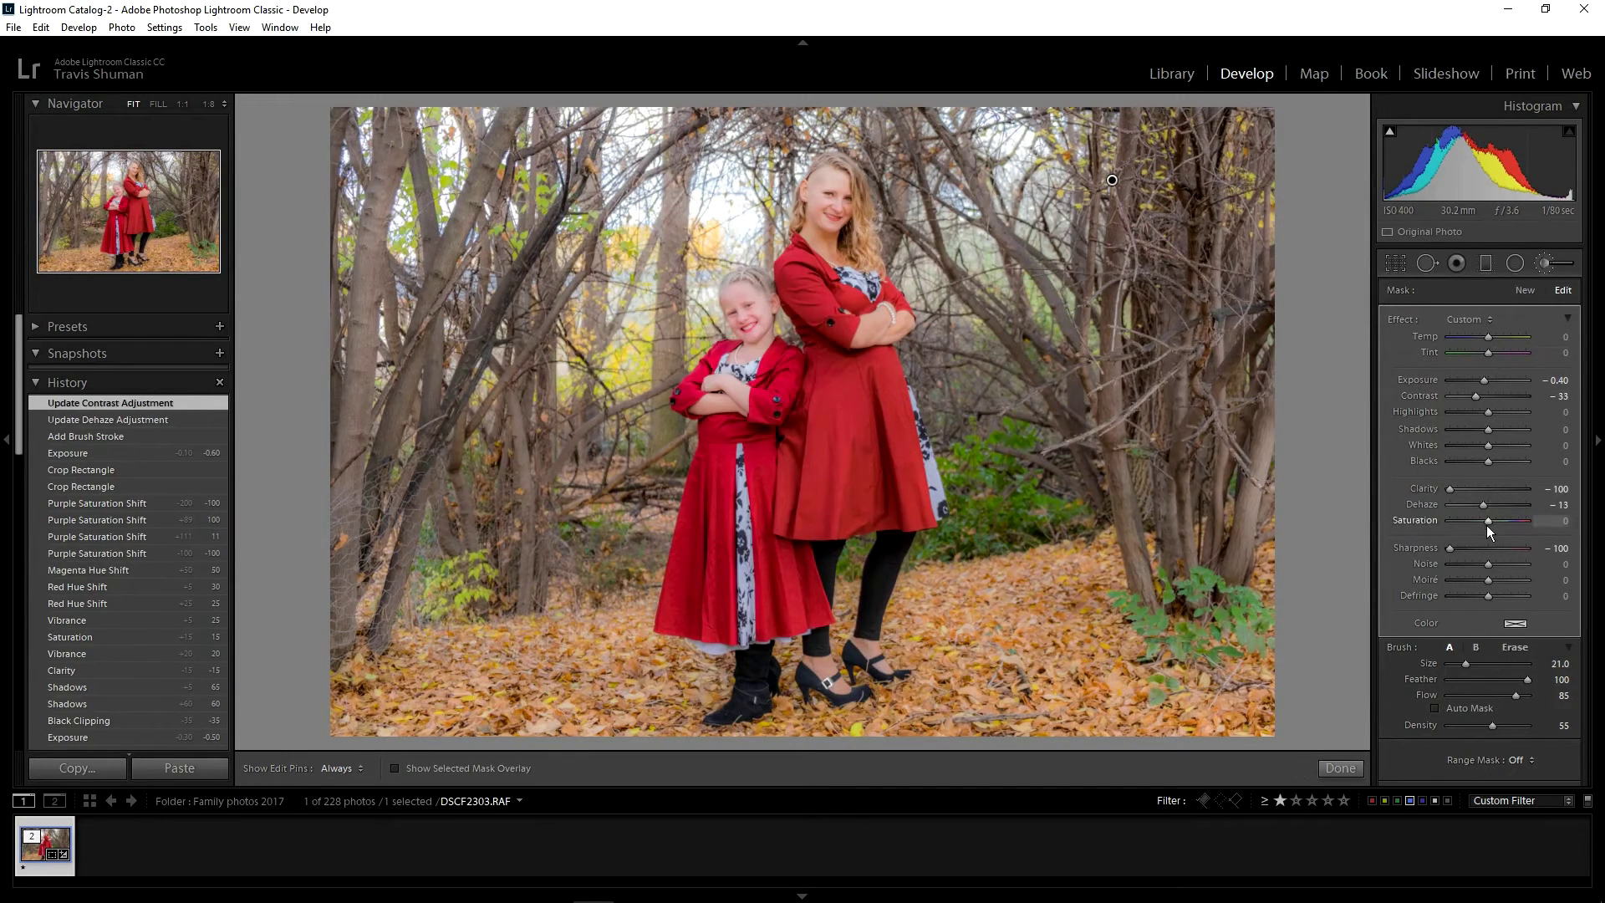
left_click_drag(1486, 524, 1485, 525)
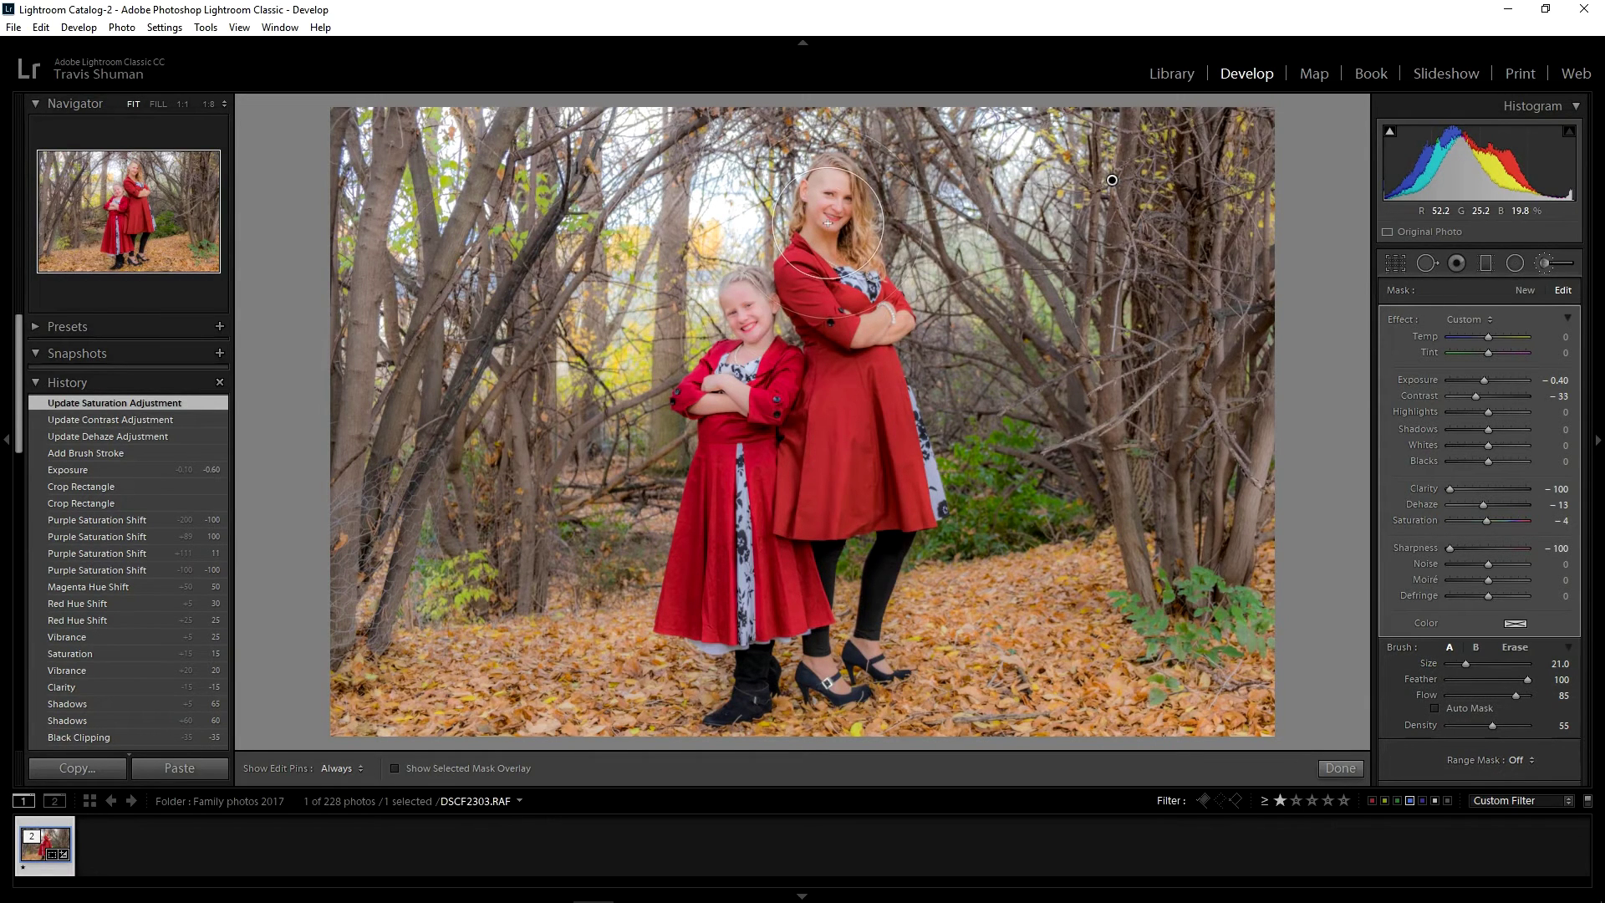
- Erase the brush adjustment from the woman's face with a small eraser of size 4
key("alt")
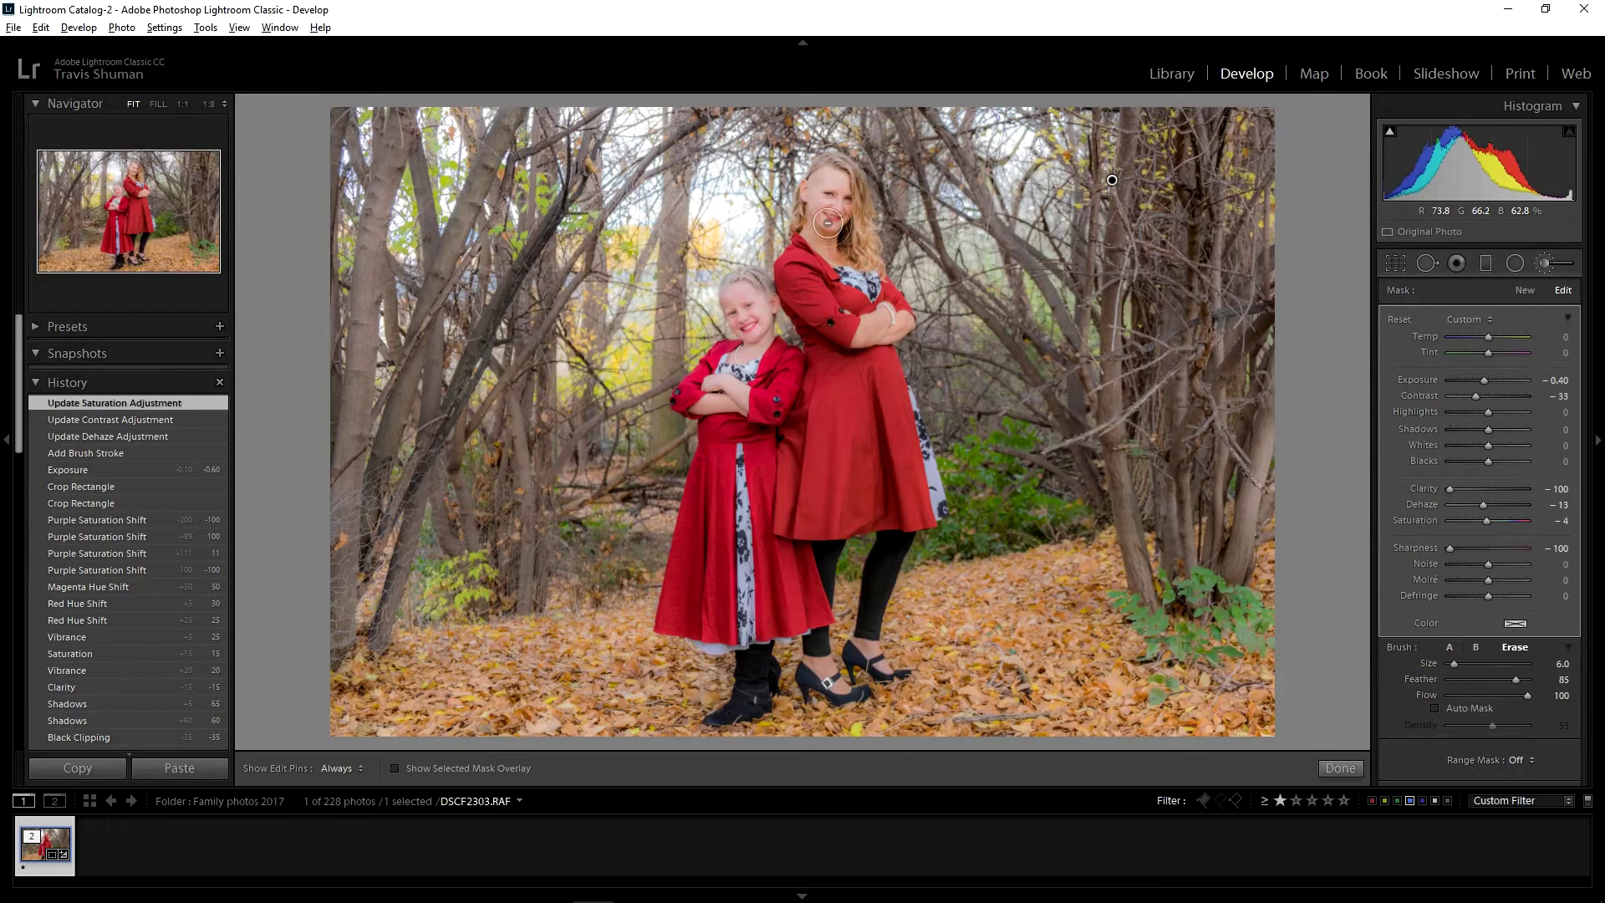
key("h")
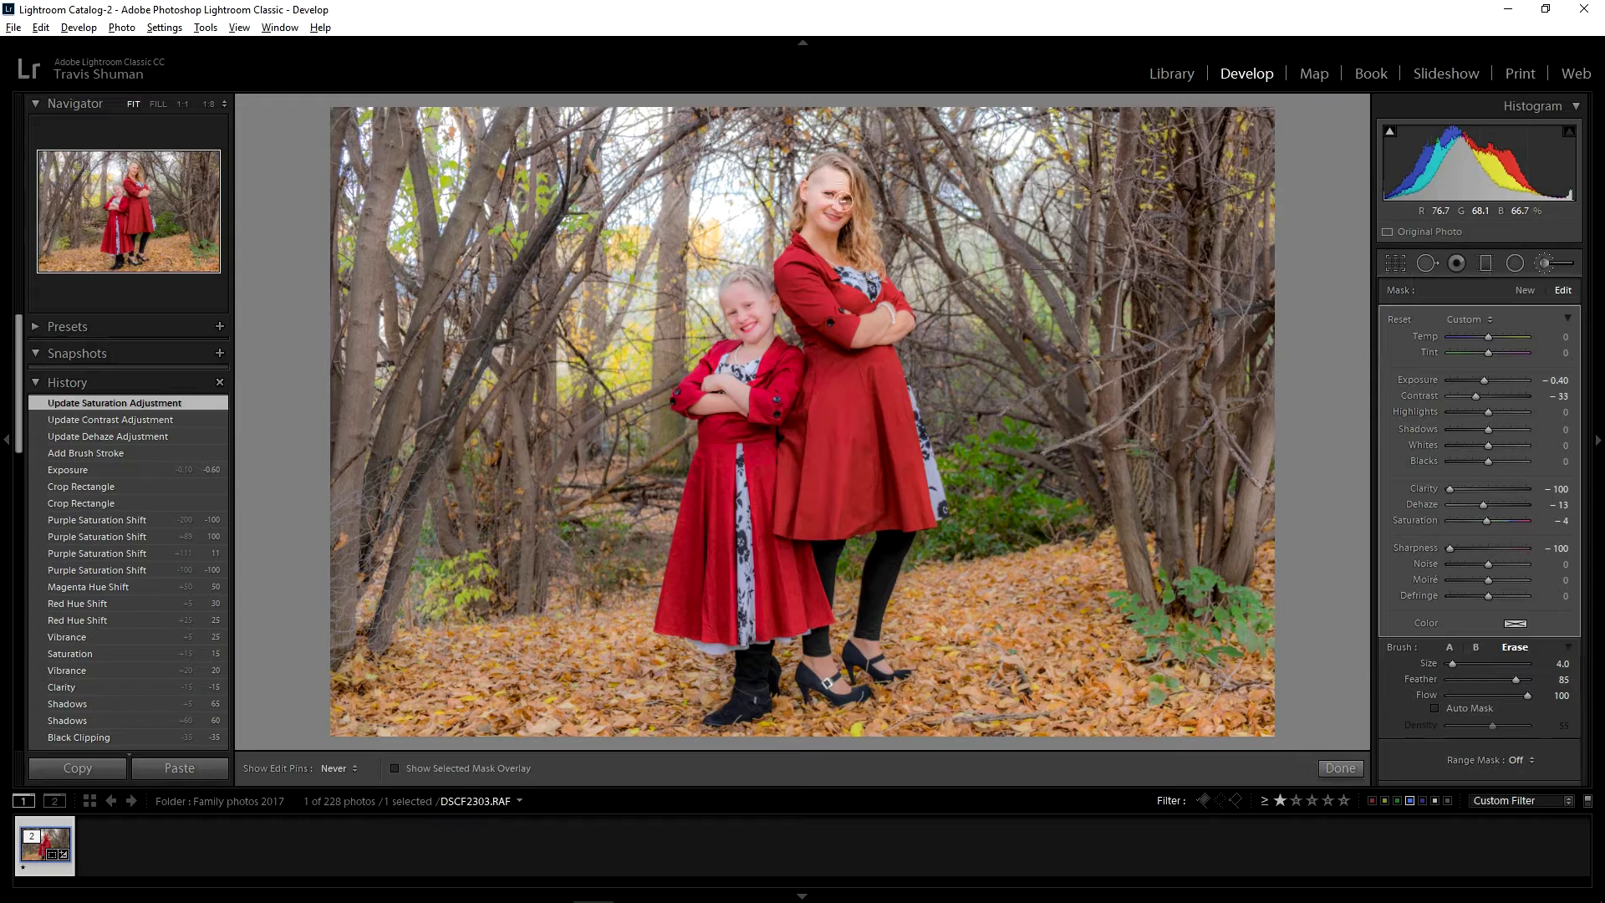
mouse_move(852, 199)
left_mouse_down()
mouse_move(857, 251)
mouse_move(822, 237)
mouse_move(805, 288)
mouse_move(815, 275)
left_mouse_up()
key("h")
key("bracketright")
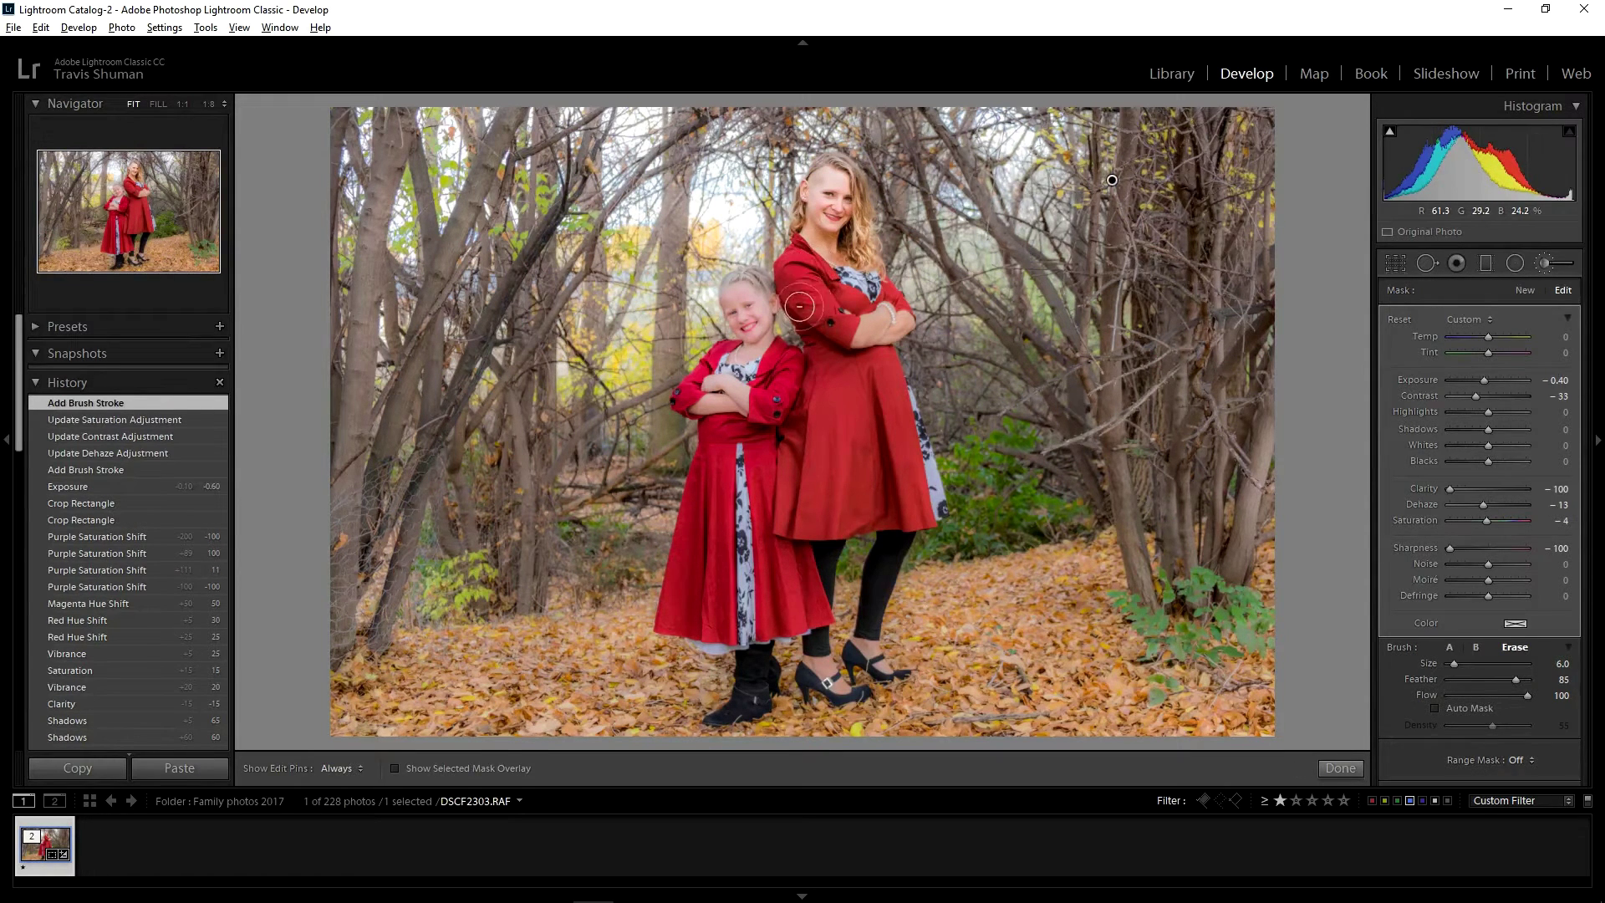
- Erase the background brush adjustment from both subjects' red dresses, enlarging the eraser up to size 12
key("h")
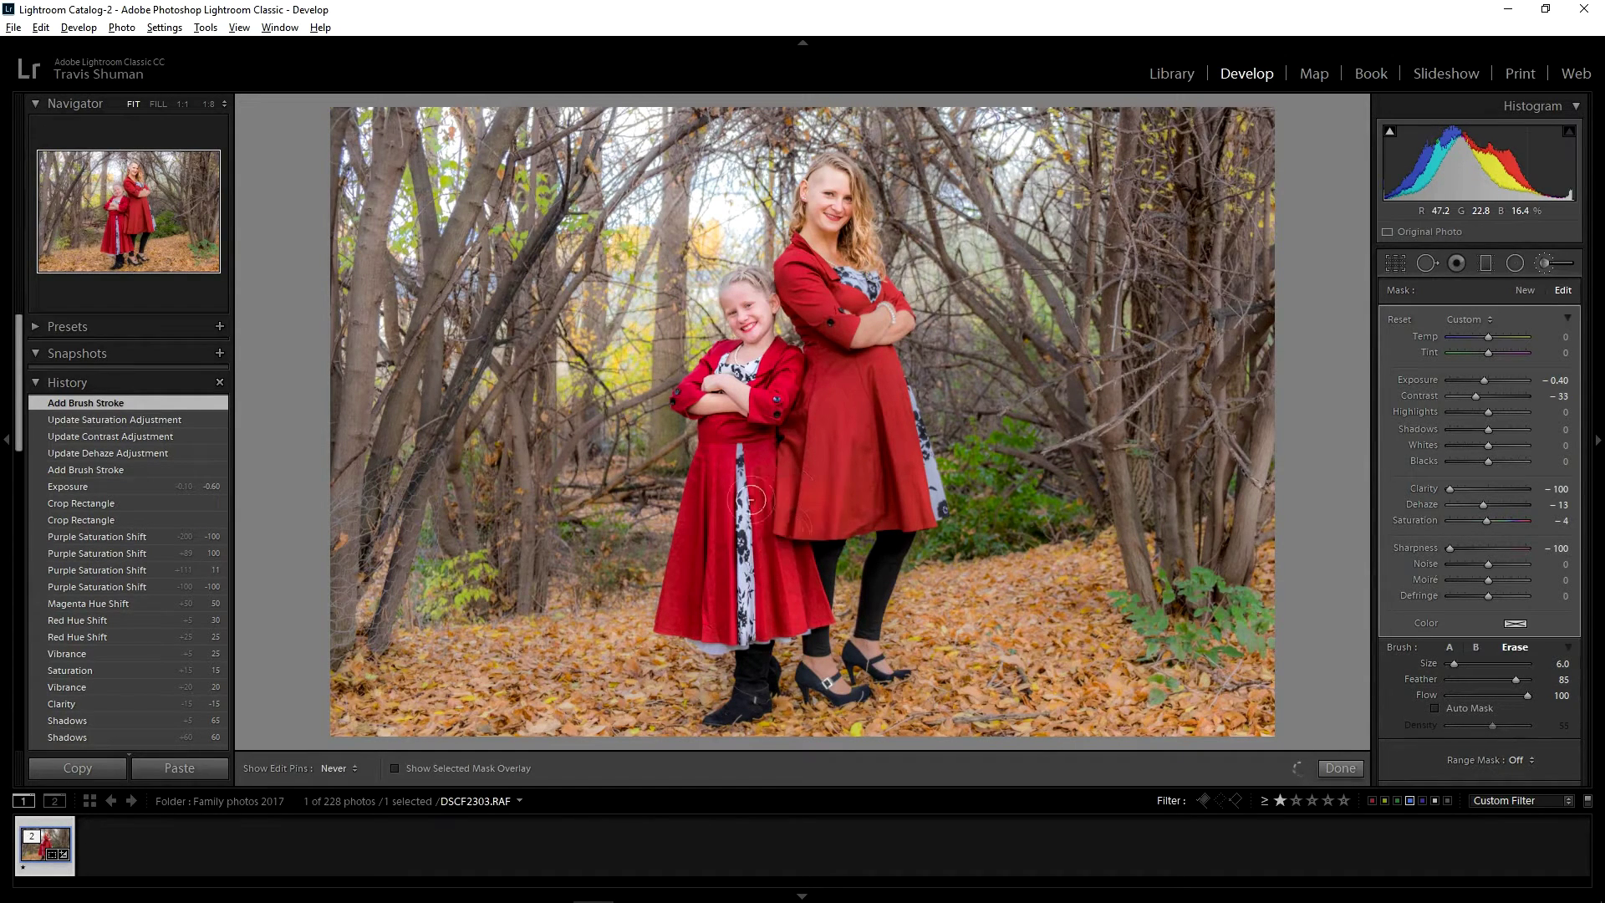
mouse_move(777, 456)
left_mouse_down()
mouse_move(821, 487)
mouse_move(757, 457)
mouse_move(752, 501)
left_mouse_up()
scroll(861, 416, "down", 1)
scroll(860, 417, "down", 2)
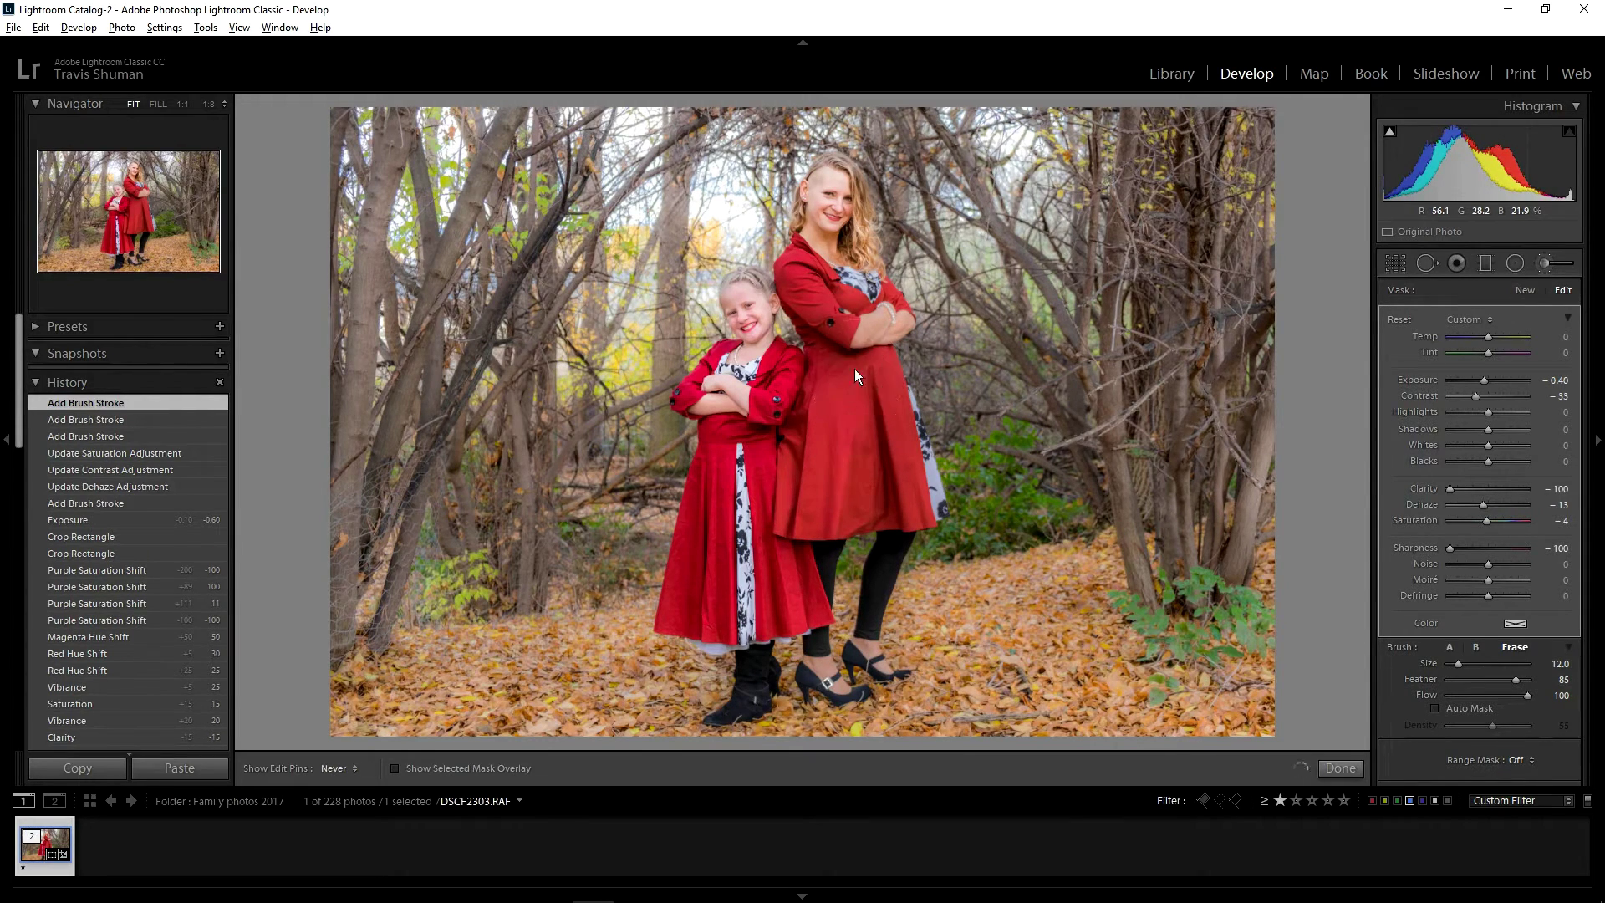
left_click_drag(861, 416, 854, 363)
left_click(865, 422)
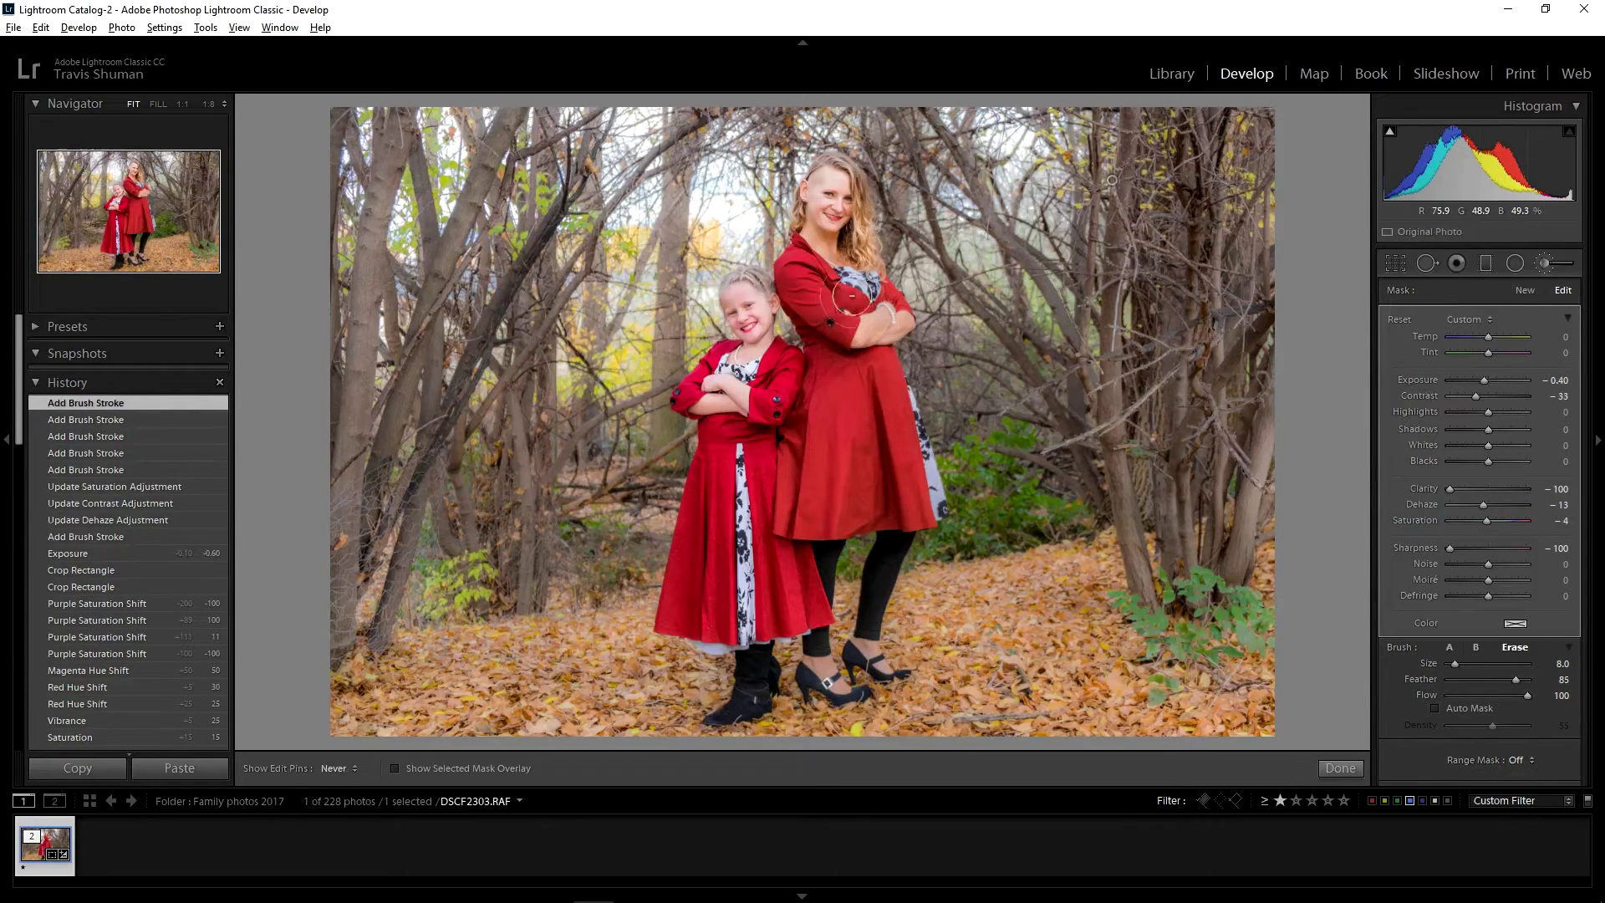
key("h")
scroll(837, 417, "down", 2)
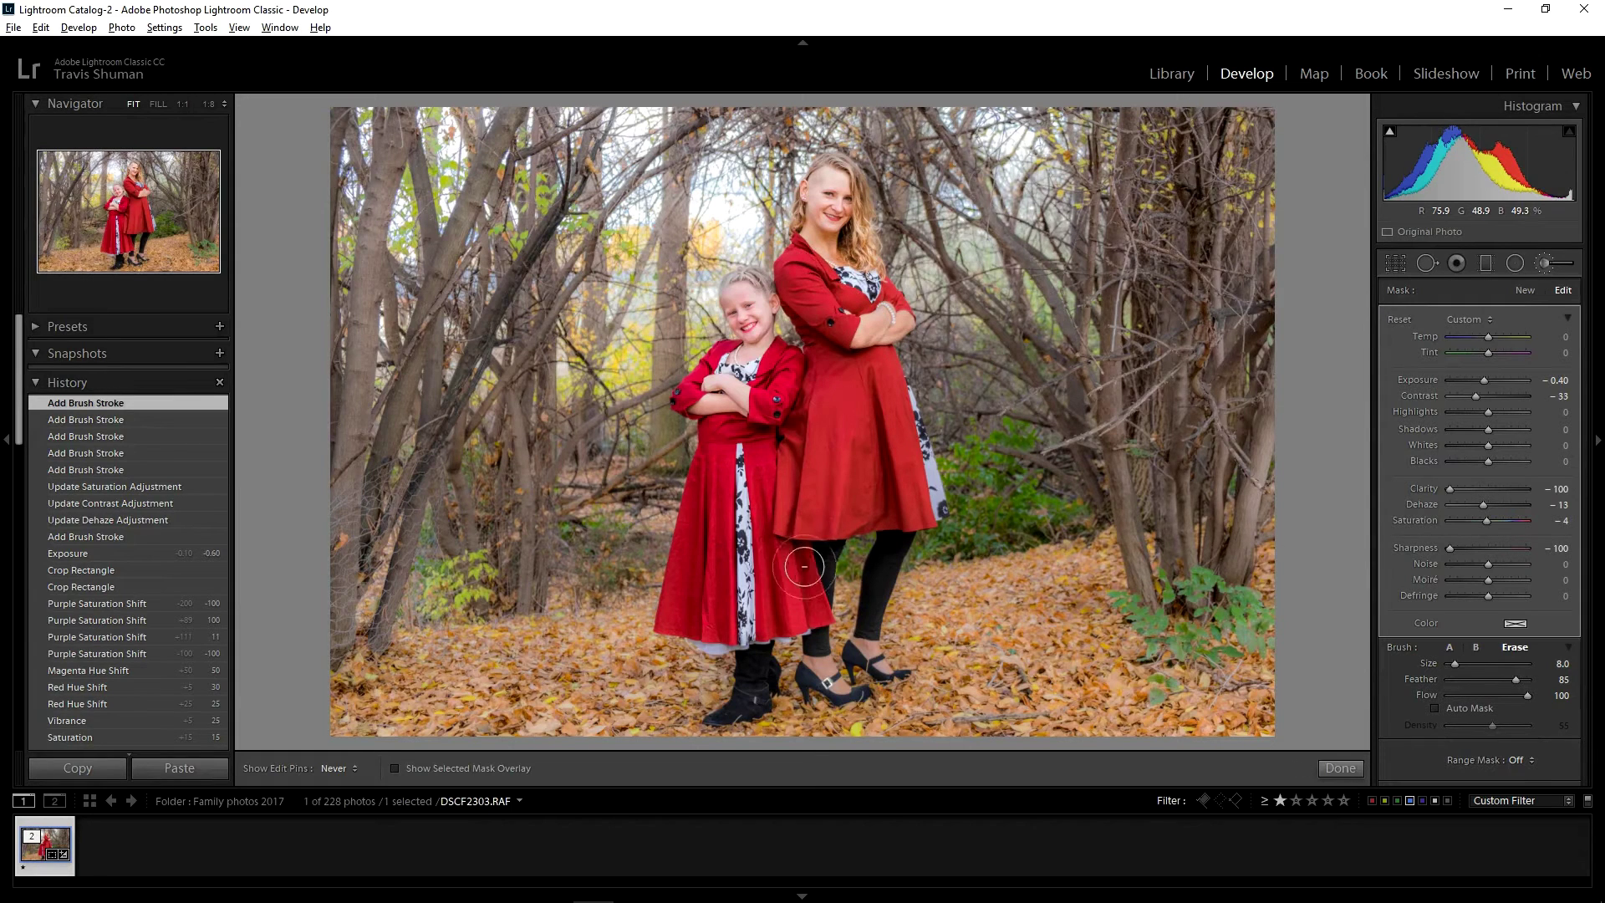
- Erase the brush adjustment from the subjects' legs, shoes and dress edges with an eraser of size 4
key("h")
left_click(802, 602)
scroll(790, 606, "down", 4)
key("h")
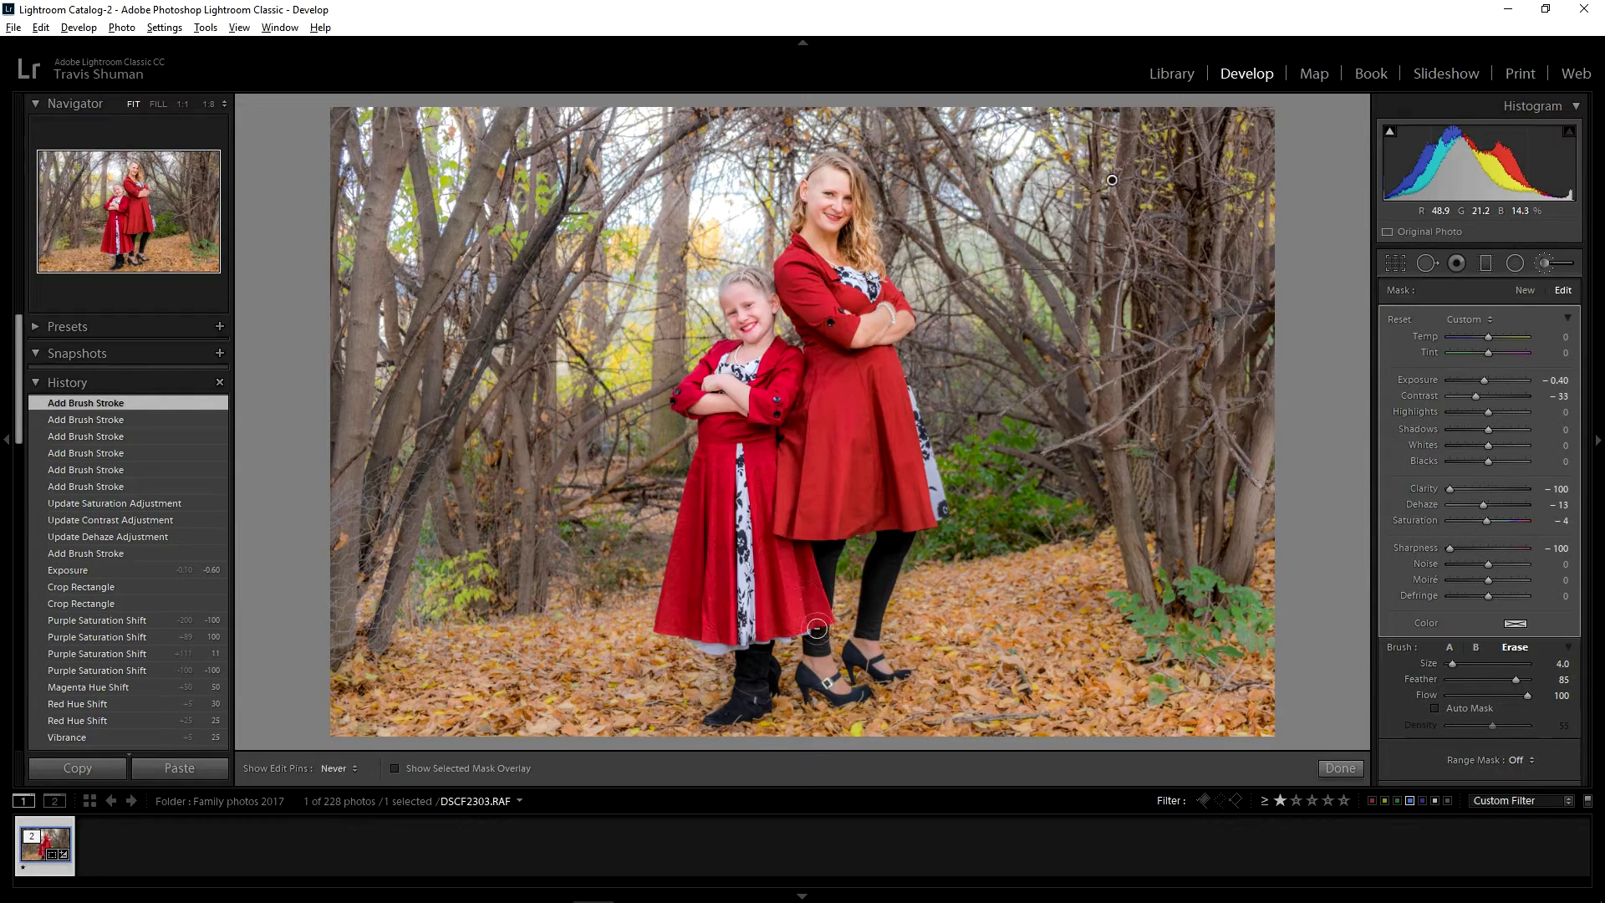
mouse_move(845, 693)
left_mouse_down()
mouse_move(816, 645)
mouse_move(857, 635)
left_mouse_up()
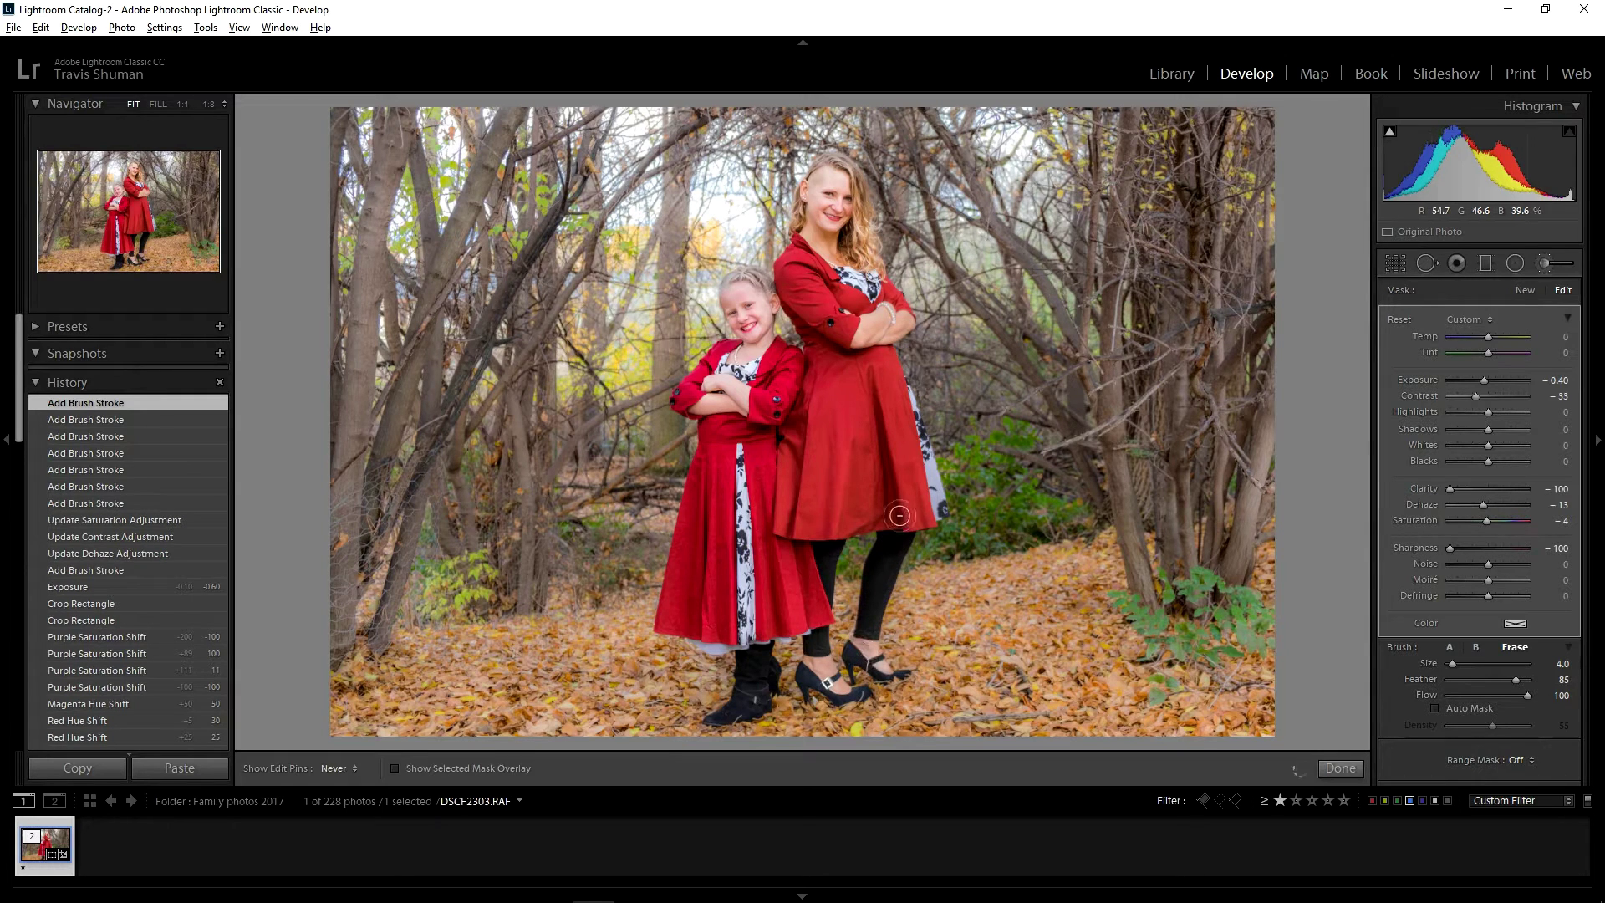
left_click_drag(744, 661, 739, 708)
mouse_move(697, 578)
left_mouse_down()
mouse_move(793, 487)
mouse_move(777, 357)
mouse_move(743, 318)
mouse_move(794, 301)
left_mouse_up()
key("bracketright")
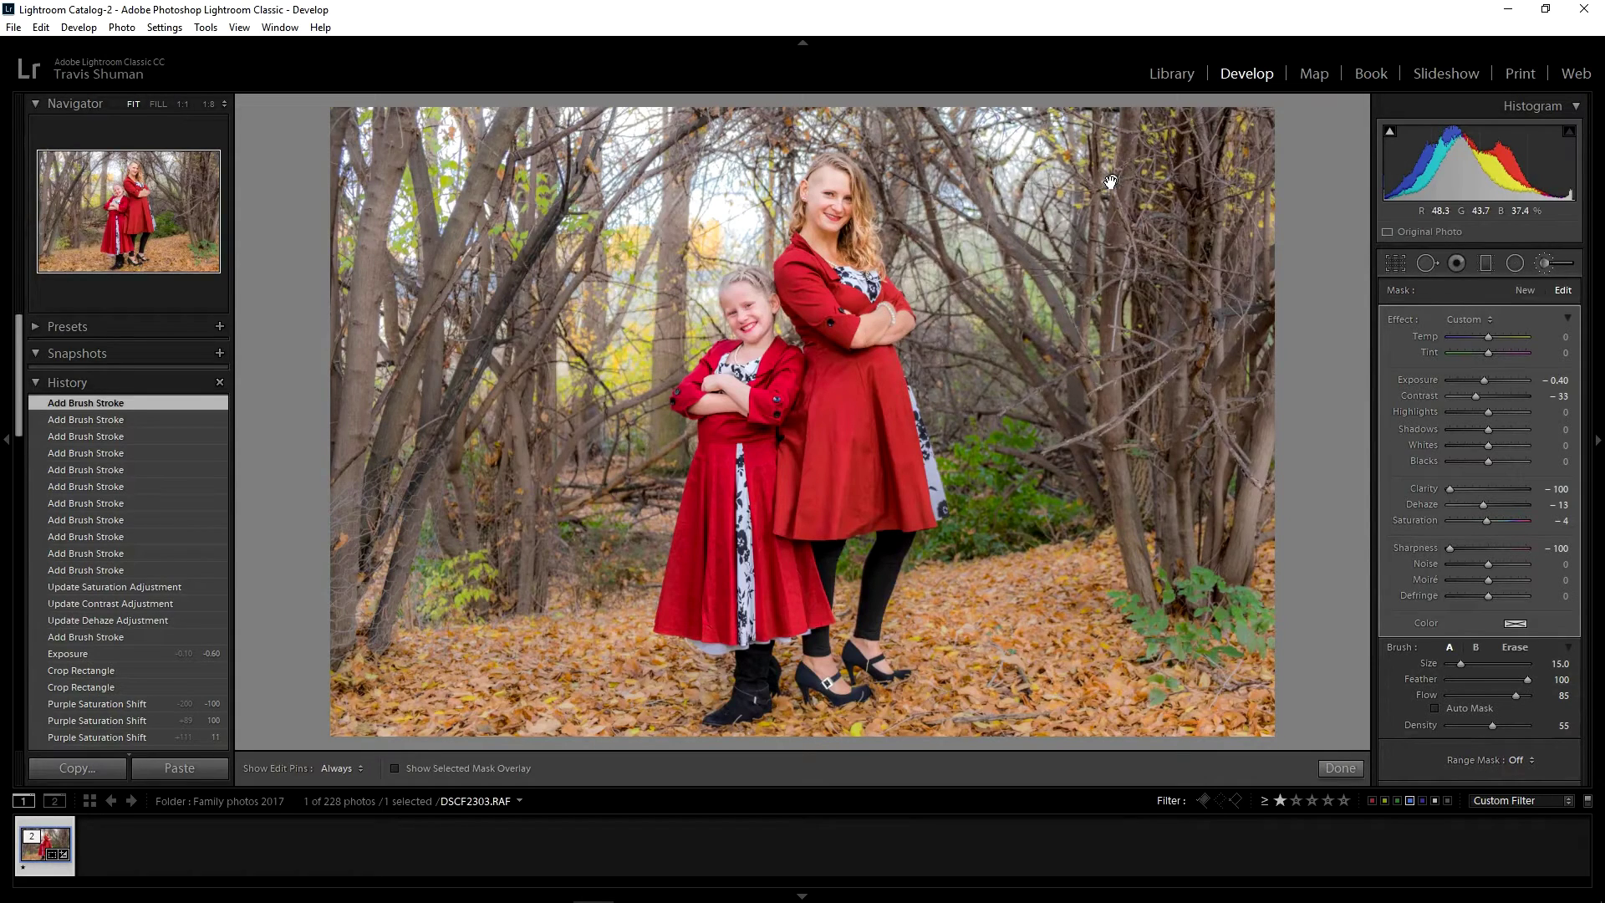
- Check the mask overlay and erase the remaining mask from the woman's black leggings with eraser size 6 and Feather 30
mouse_move(1110, 181)
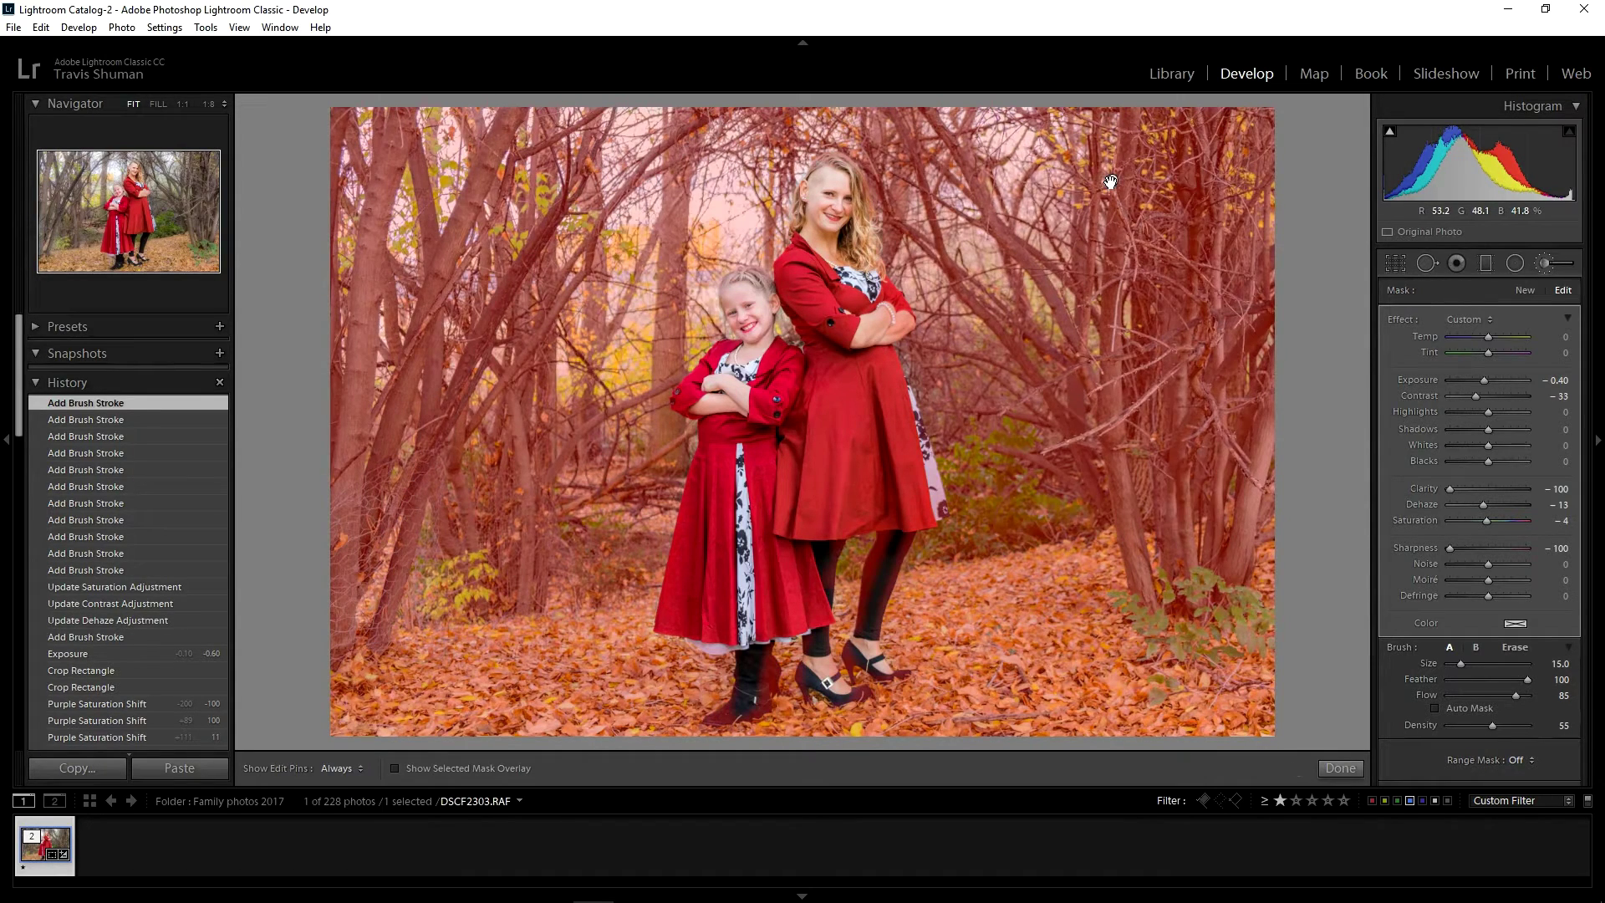
key("alt")
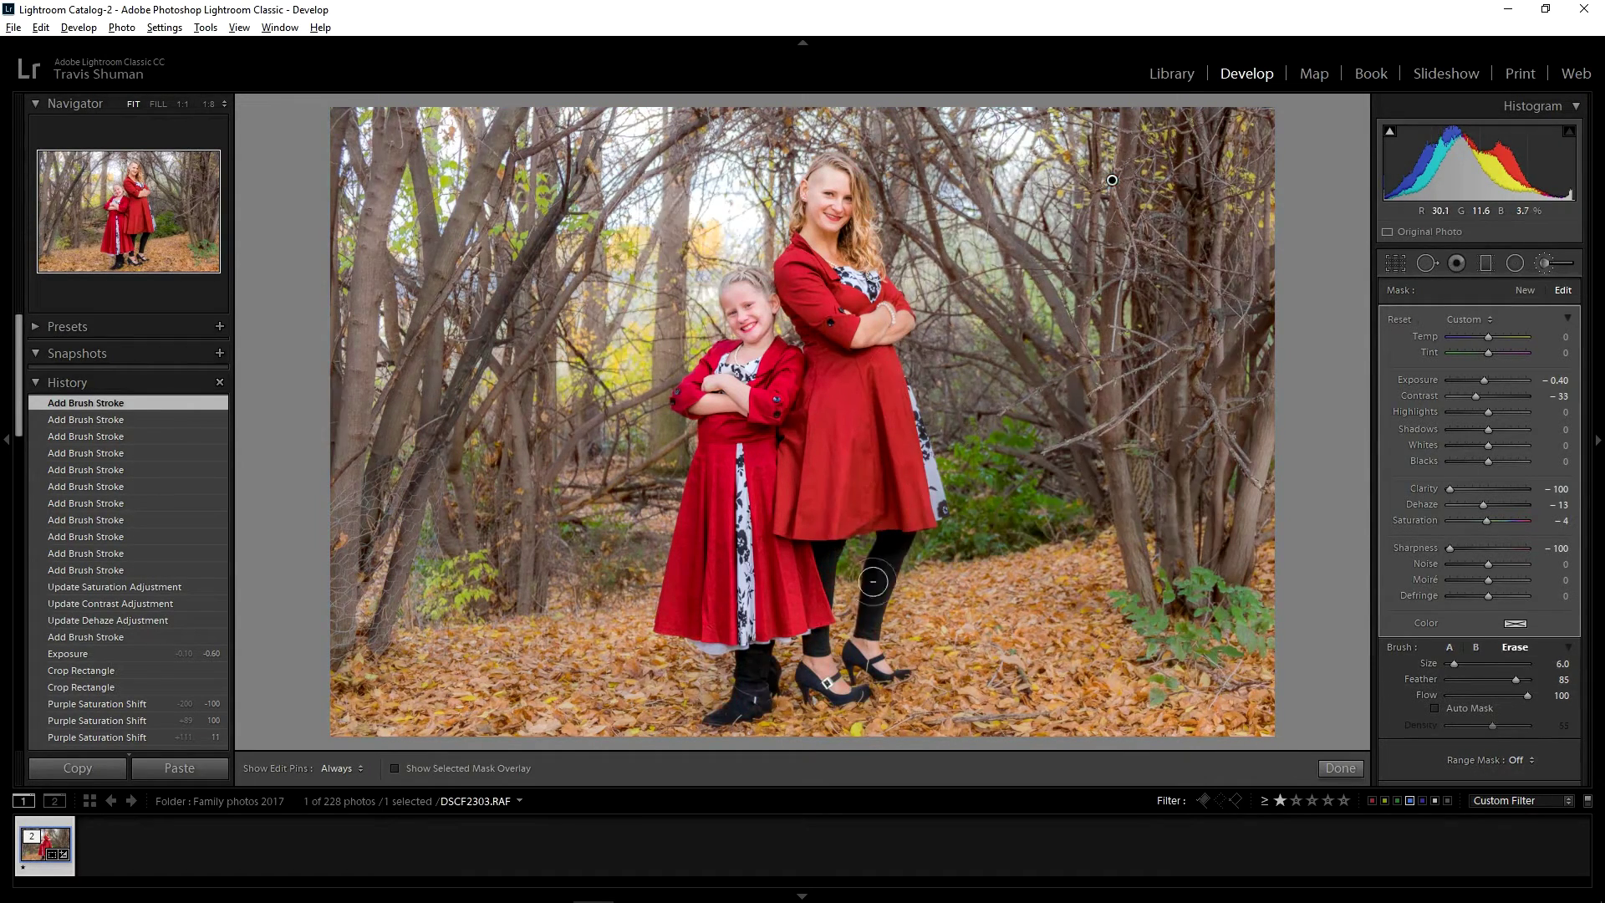
scroll(892, 544, "up", 4)
key("h")
left_click_drag(870, 627, 893, 561)
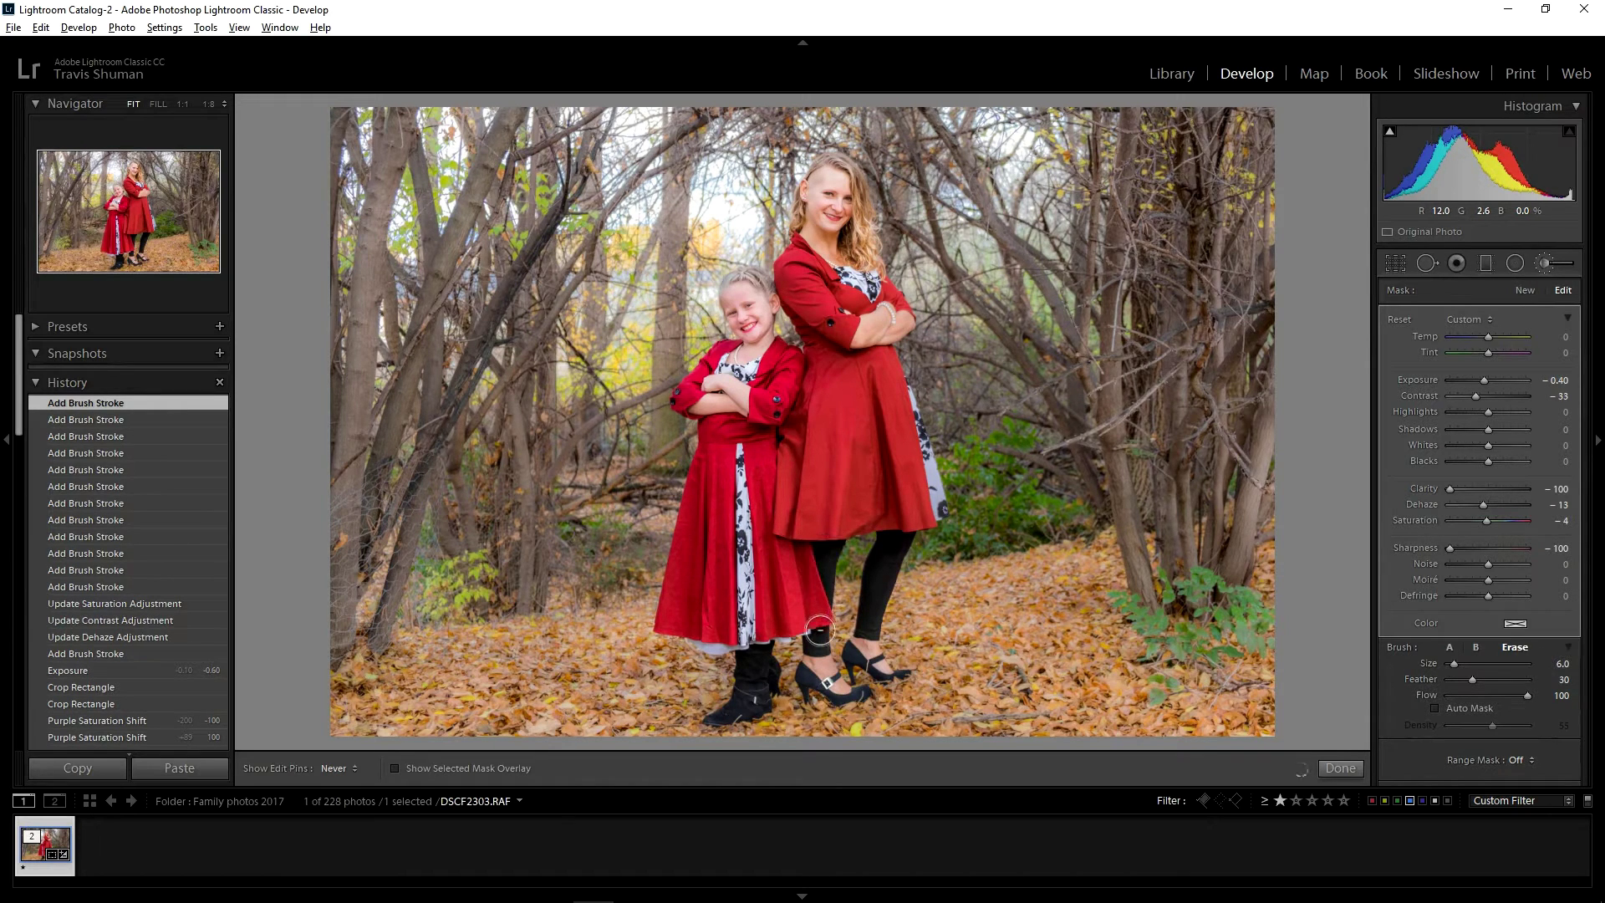
key("h")
left_click(847, 528)
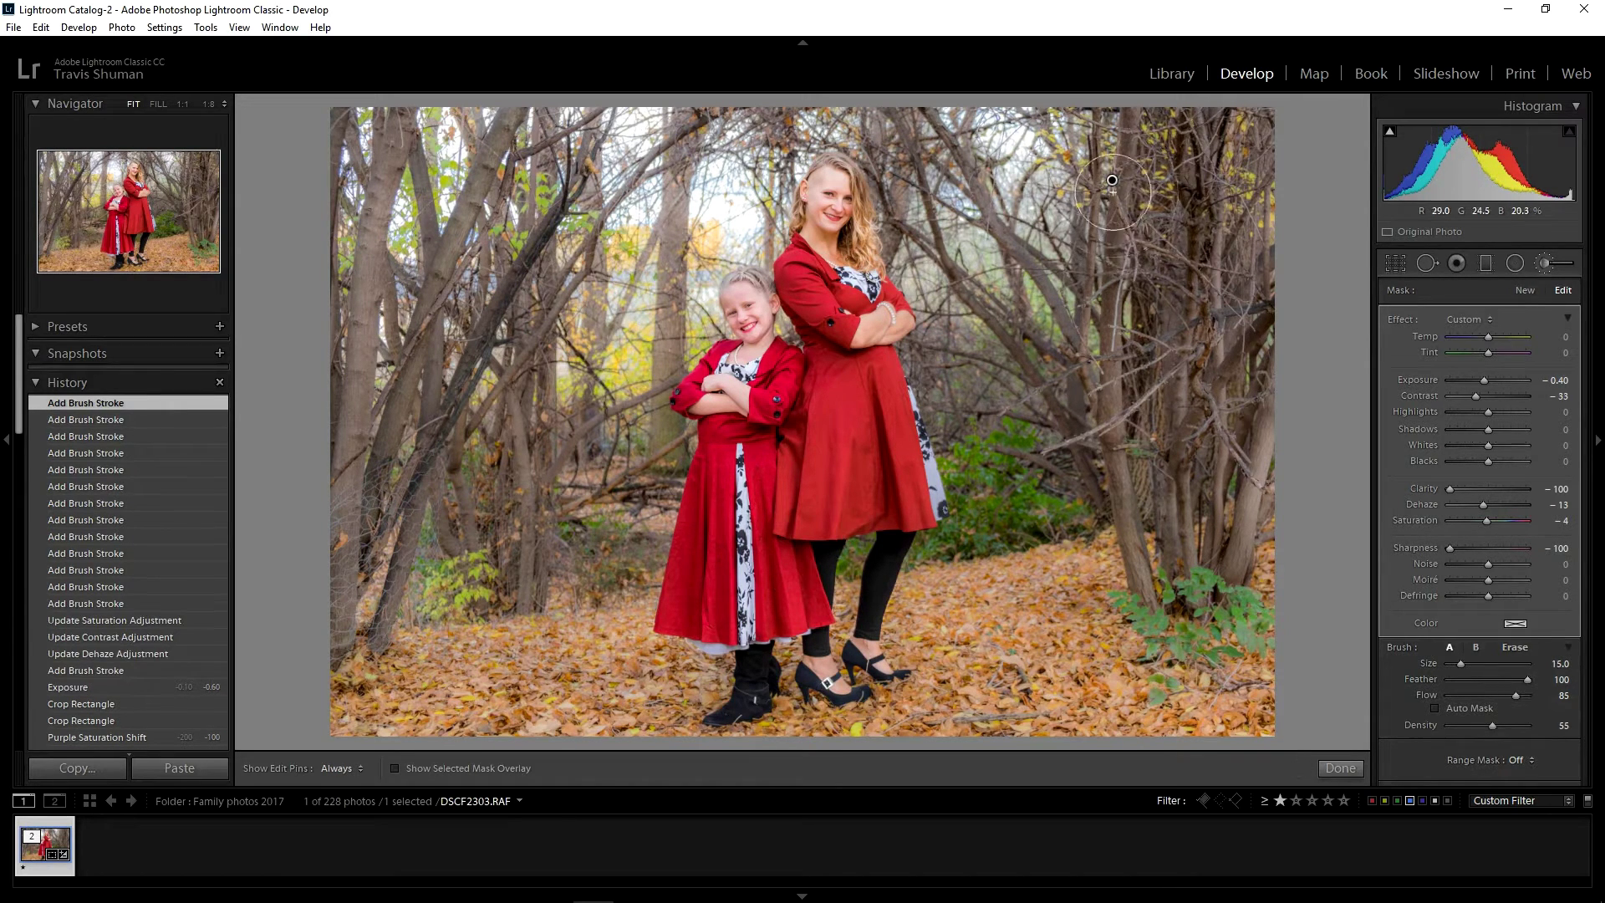
- Review the mask overlay and erase the adjustment from both subjects' crossed arms and hands with a size 6 eraser
key("o")
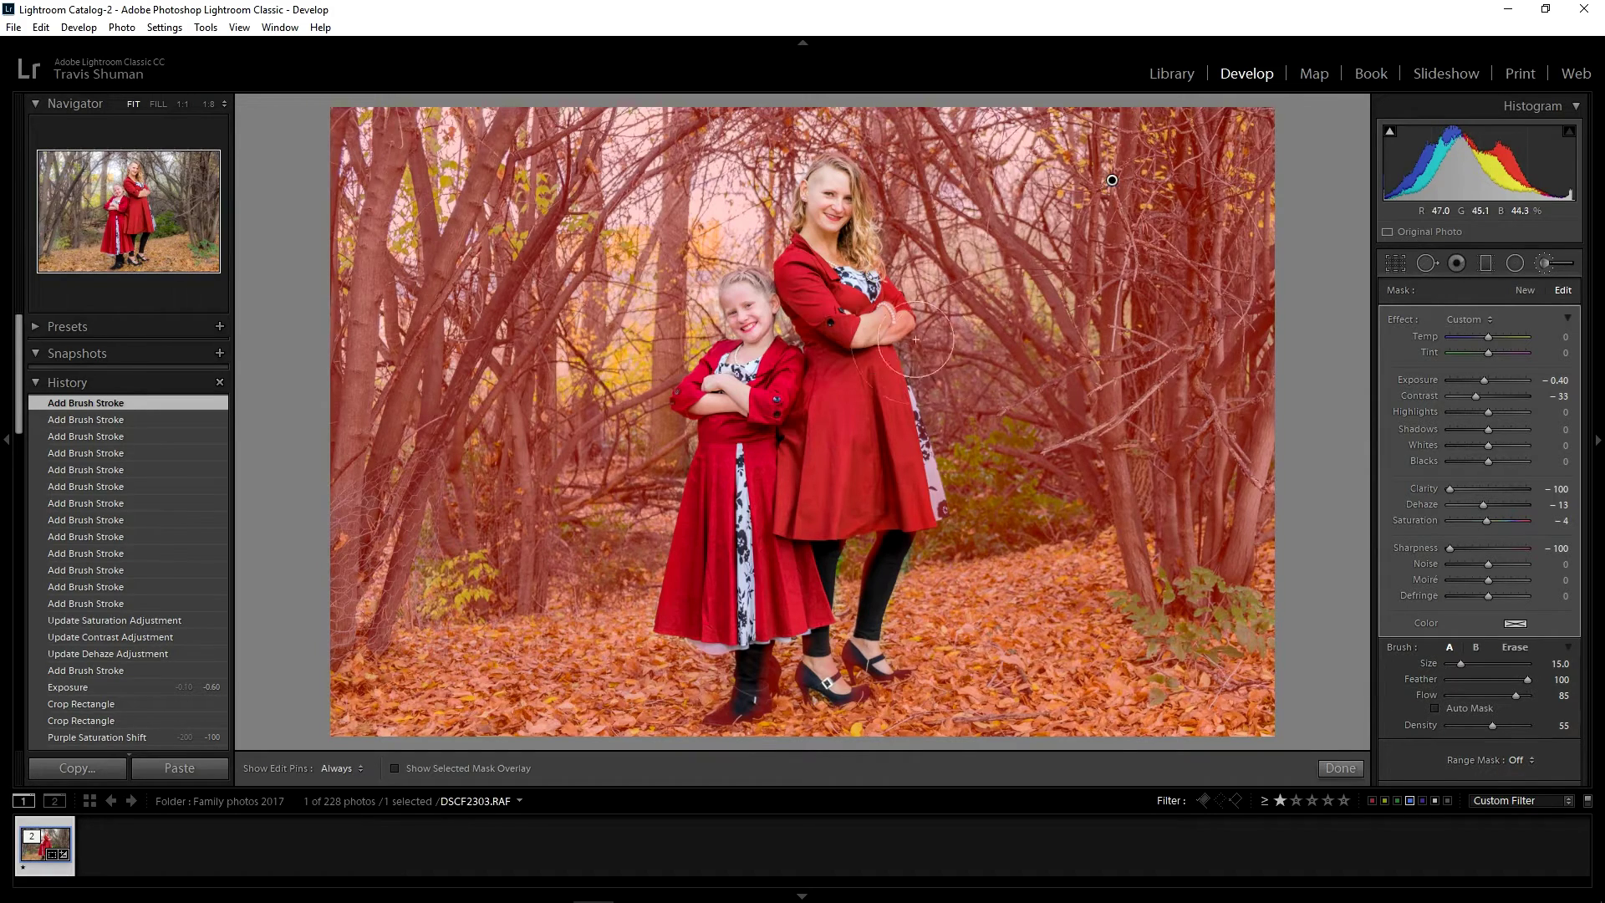
key("o")
key("alt")
key("h")
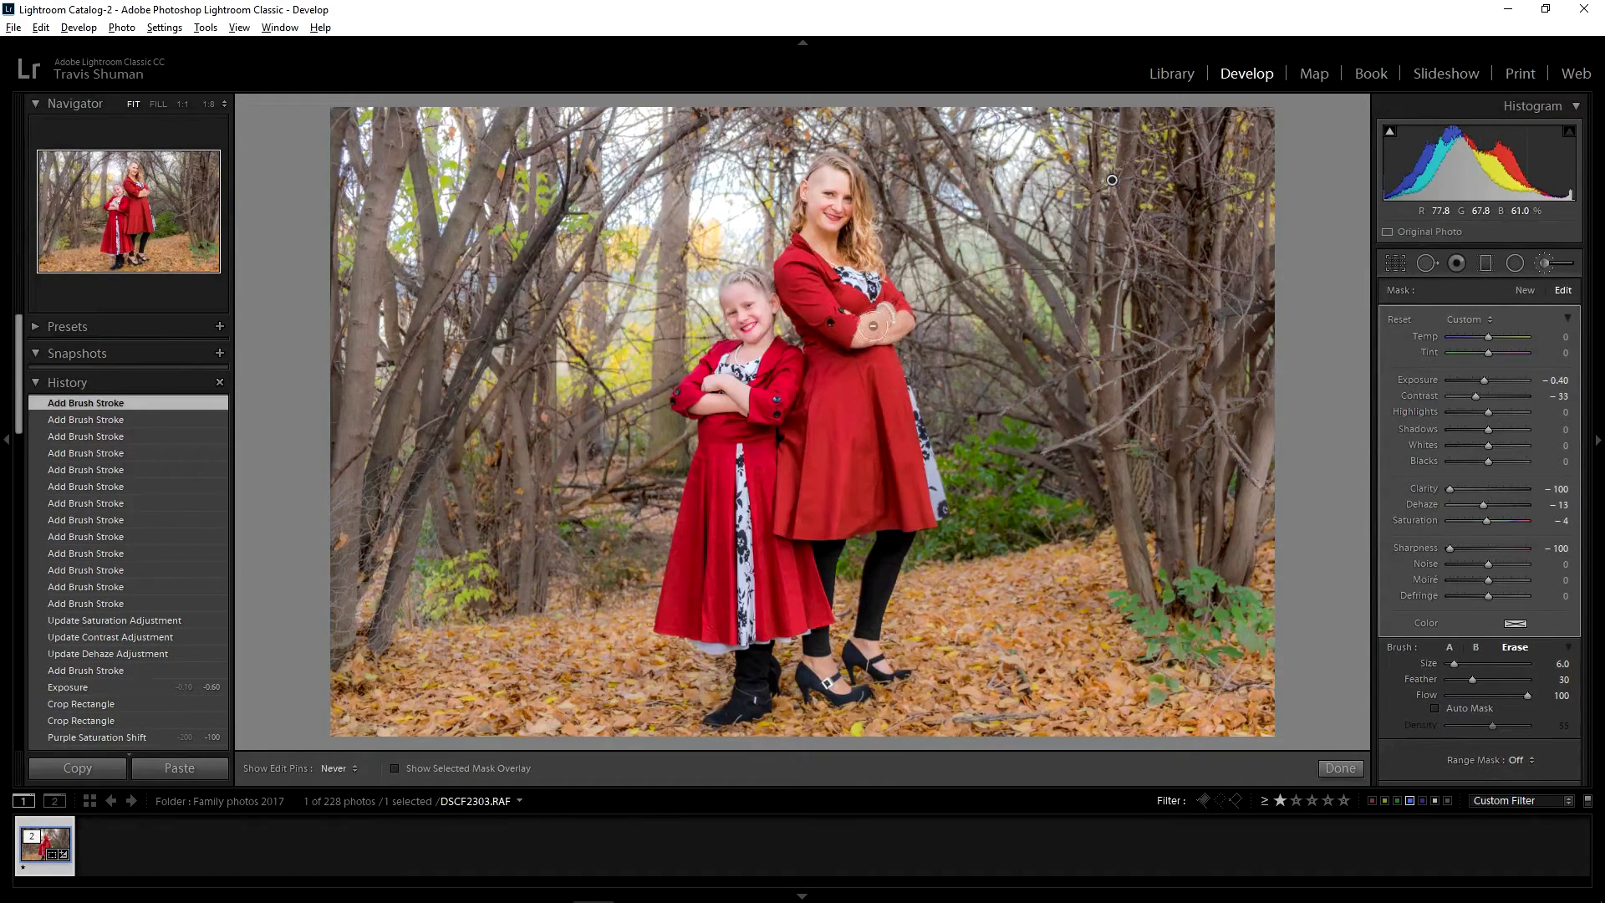
mouse_move(871, 337)
left_mouse_down()
mouse_move(889, 290)
mouse_move(869, 280)
mouse_move(853, 339)
left_mouse_up()
key("h")
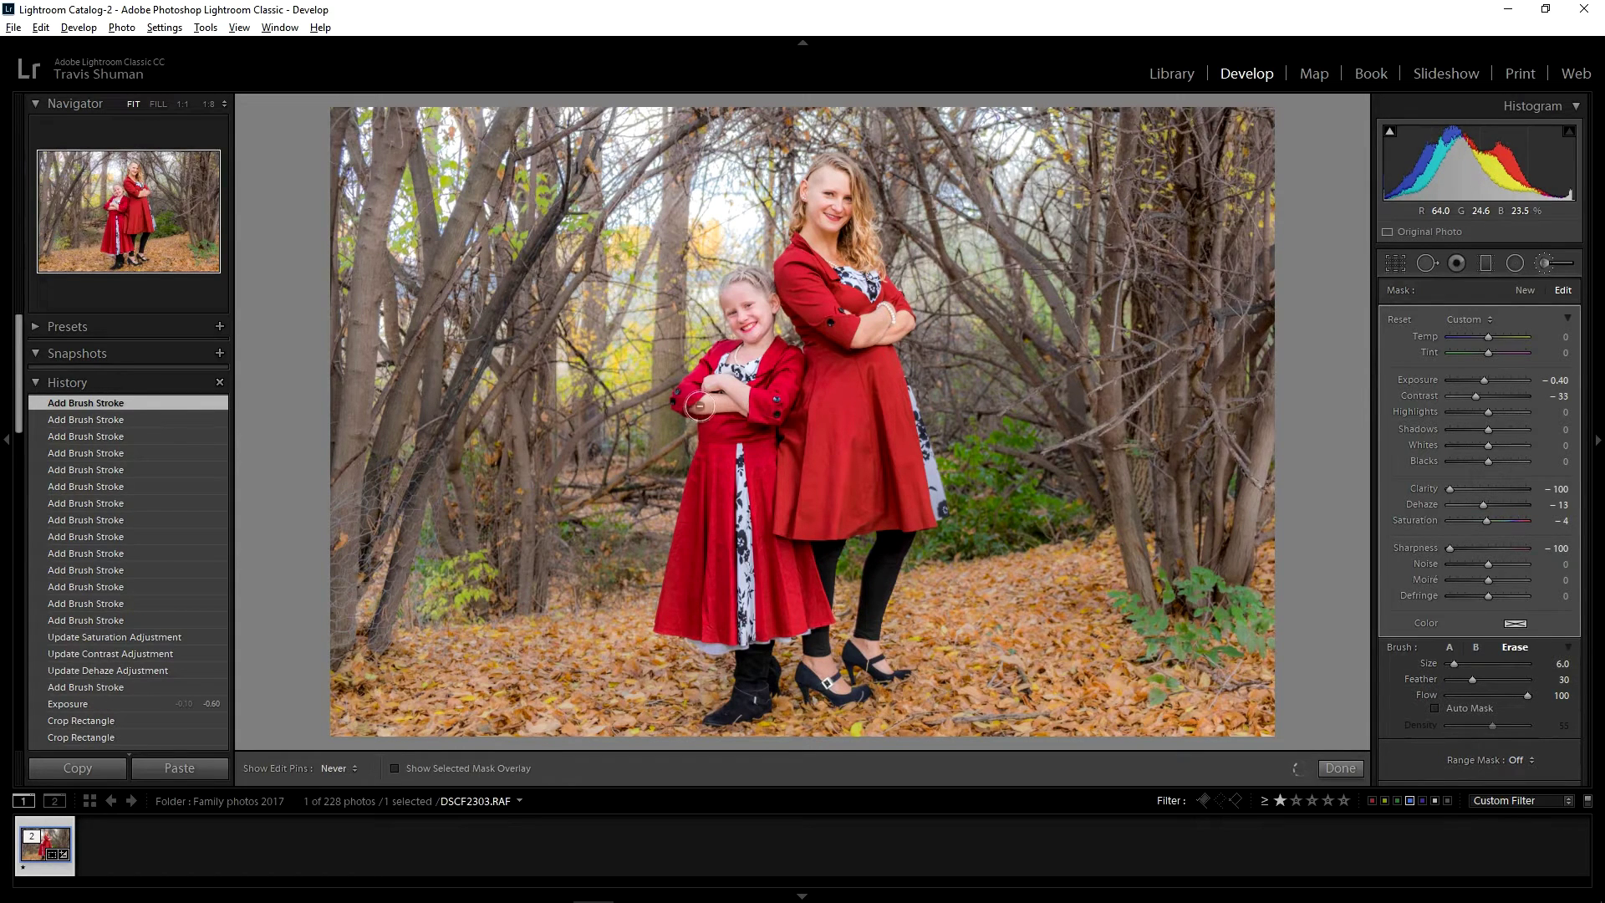
left_click(875, 386, "alt")
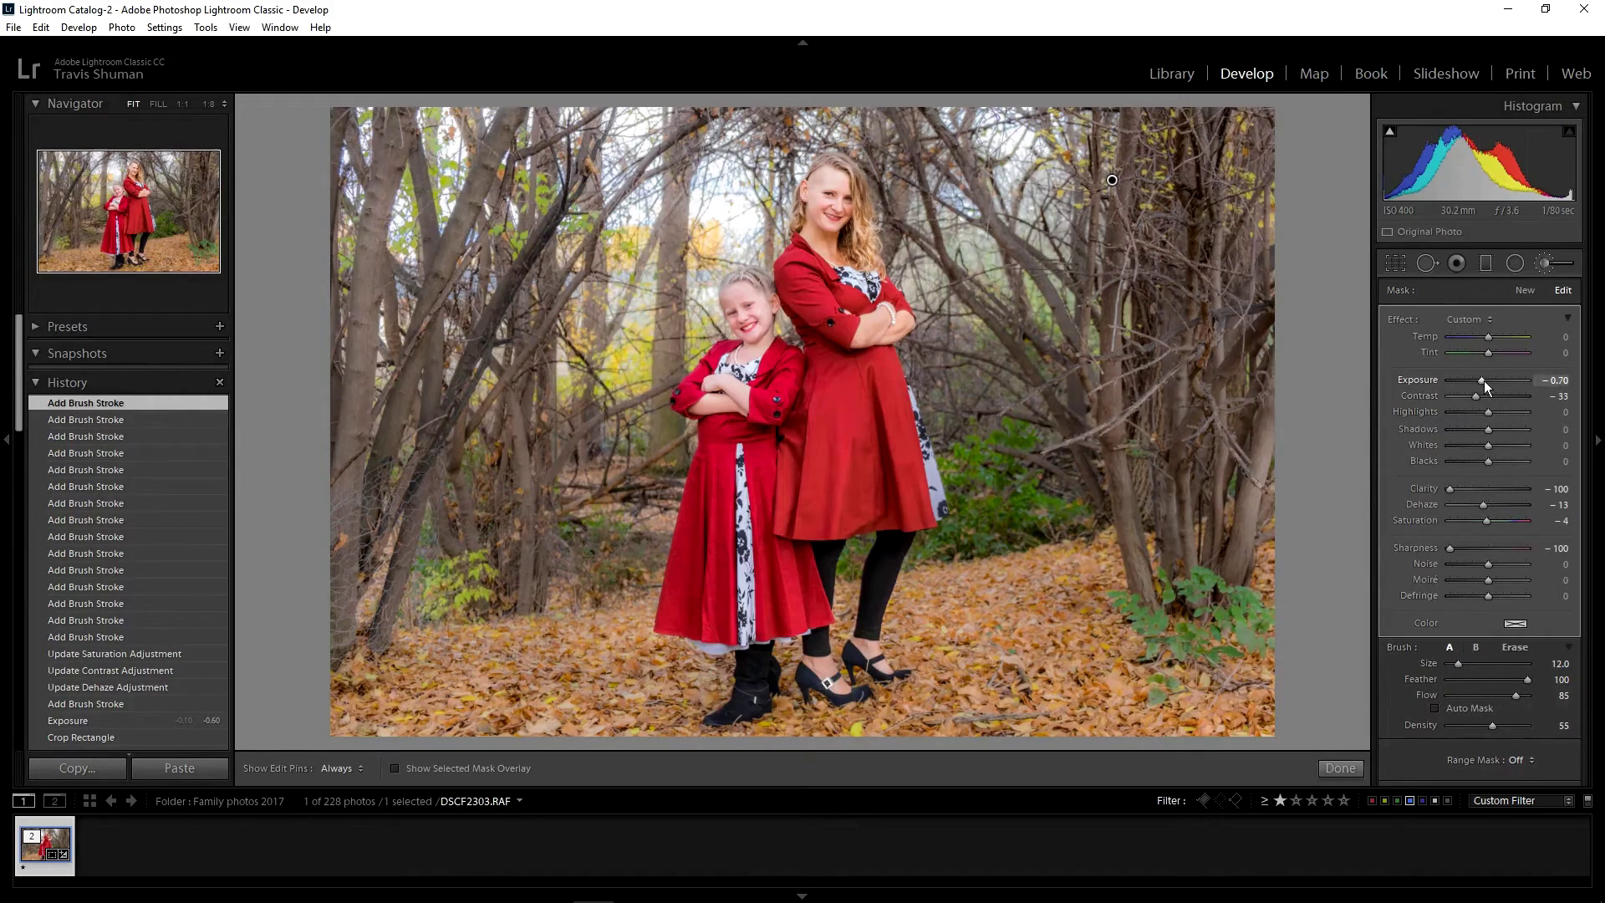
- Set the background brush adjustment to Exposure -0.80, Dehaze -2 and Saturation 6, and finish the brush edit
scroll(1484, 382, "down", 7)
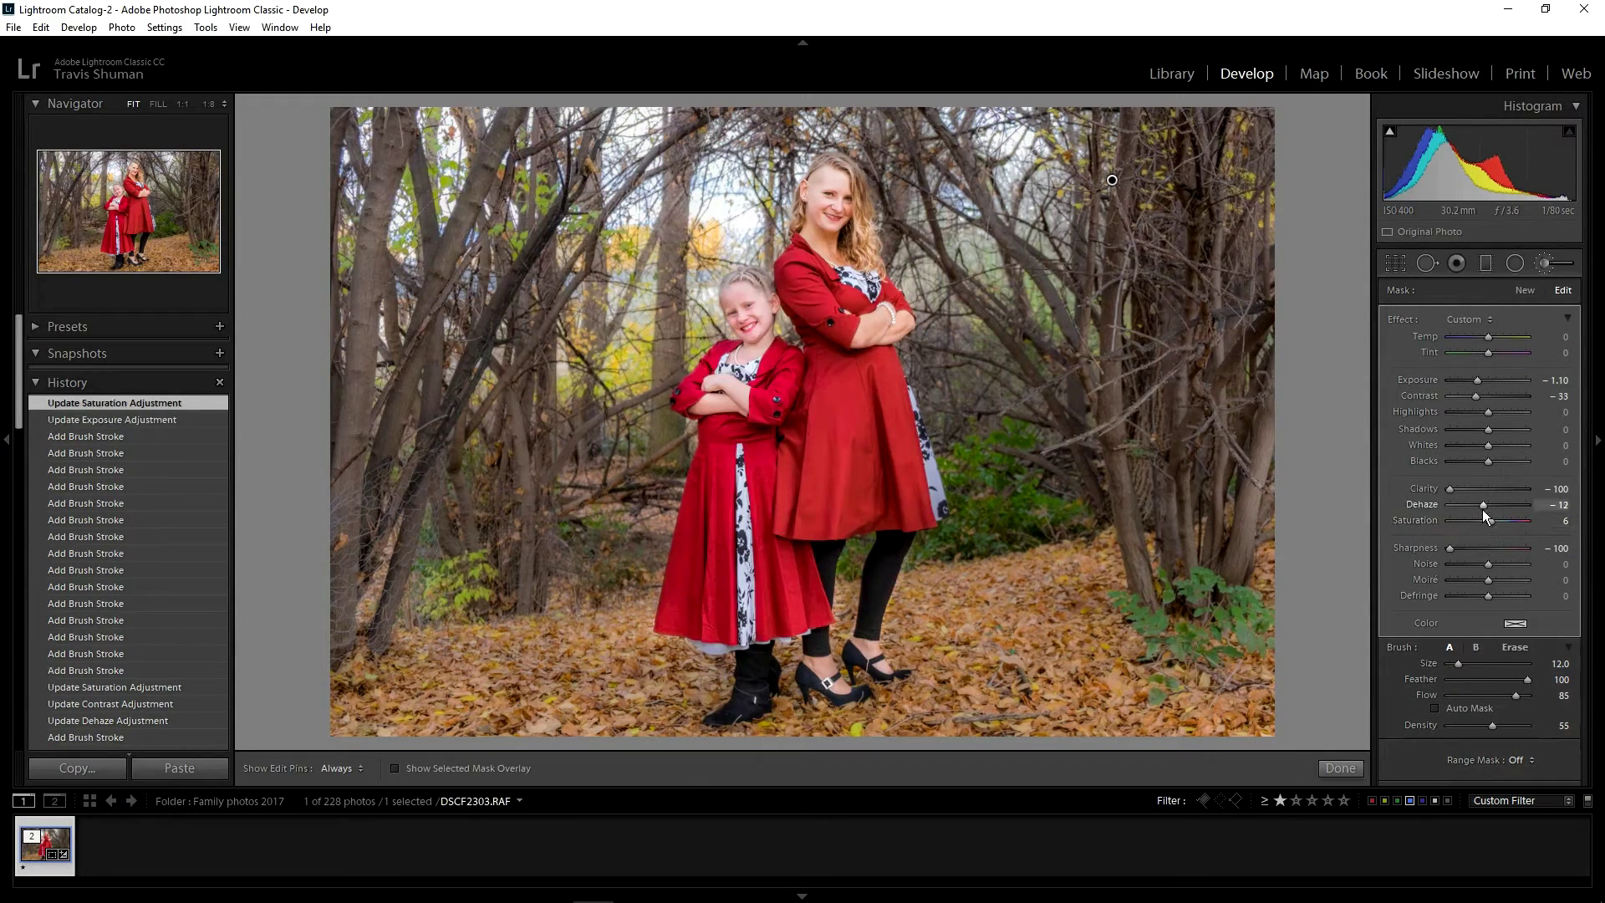
left_click(1484, 507)
left_click(1485, 505)
left_click(1483, 503)
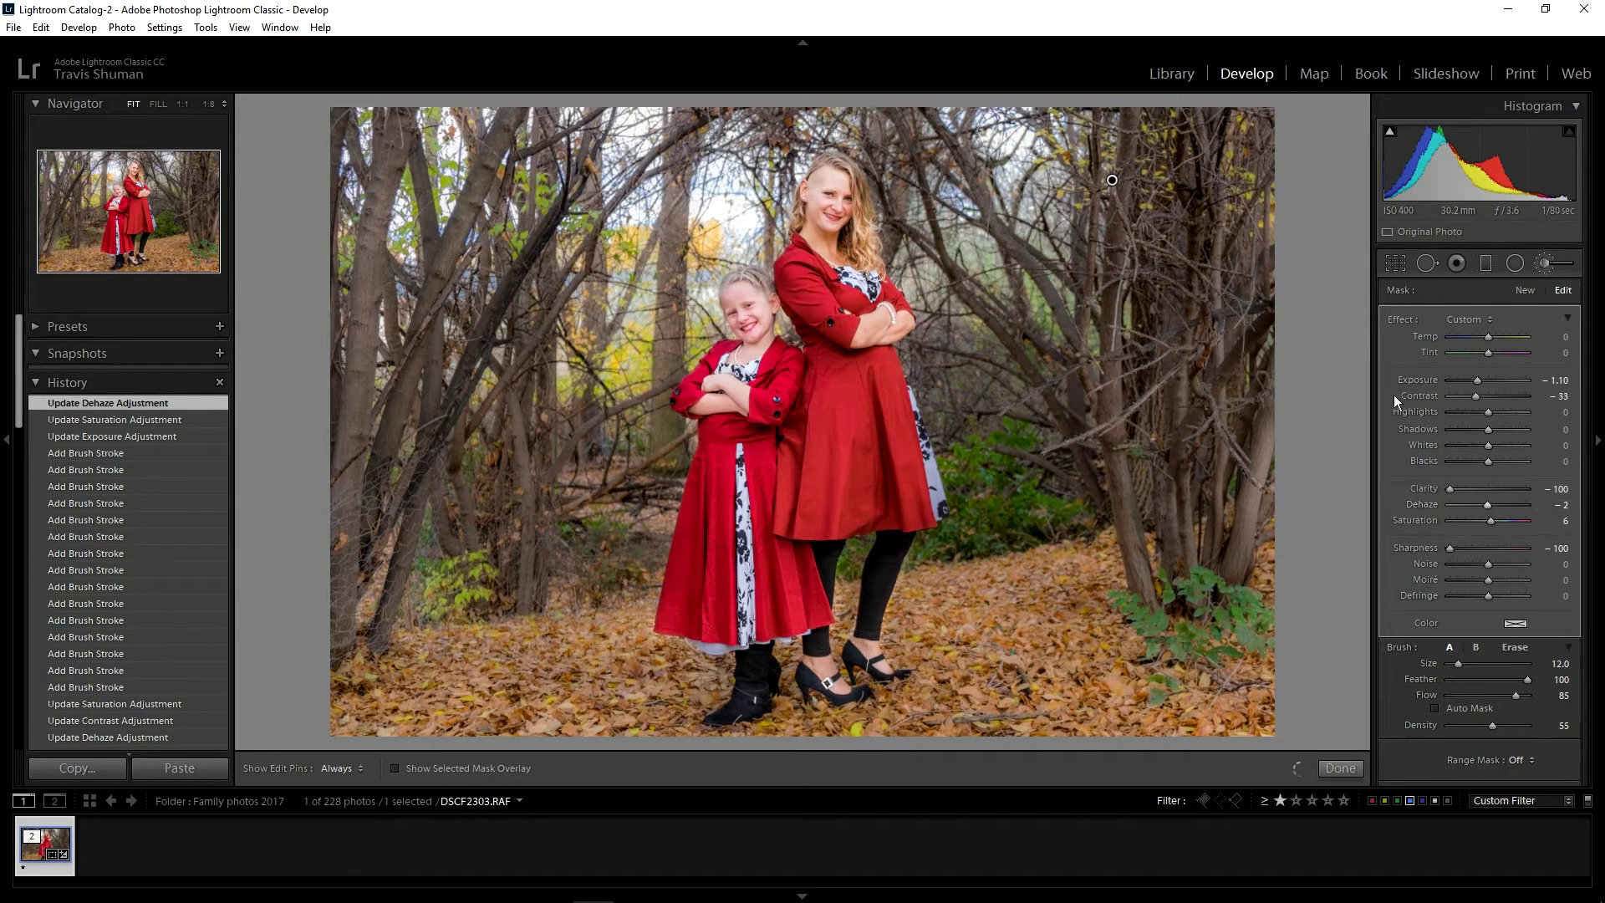
left_click(1474, 379)
left_click(1340, 766)
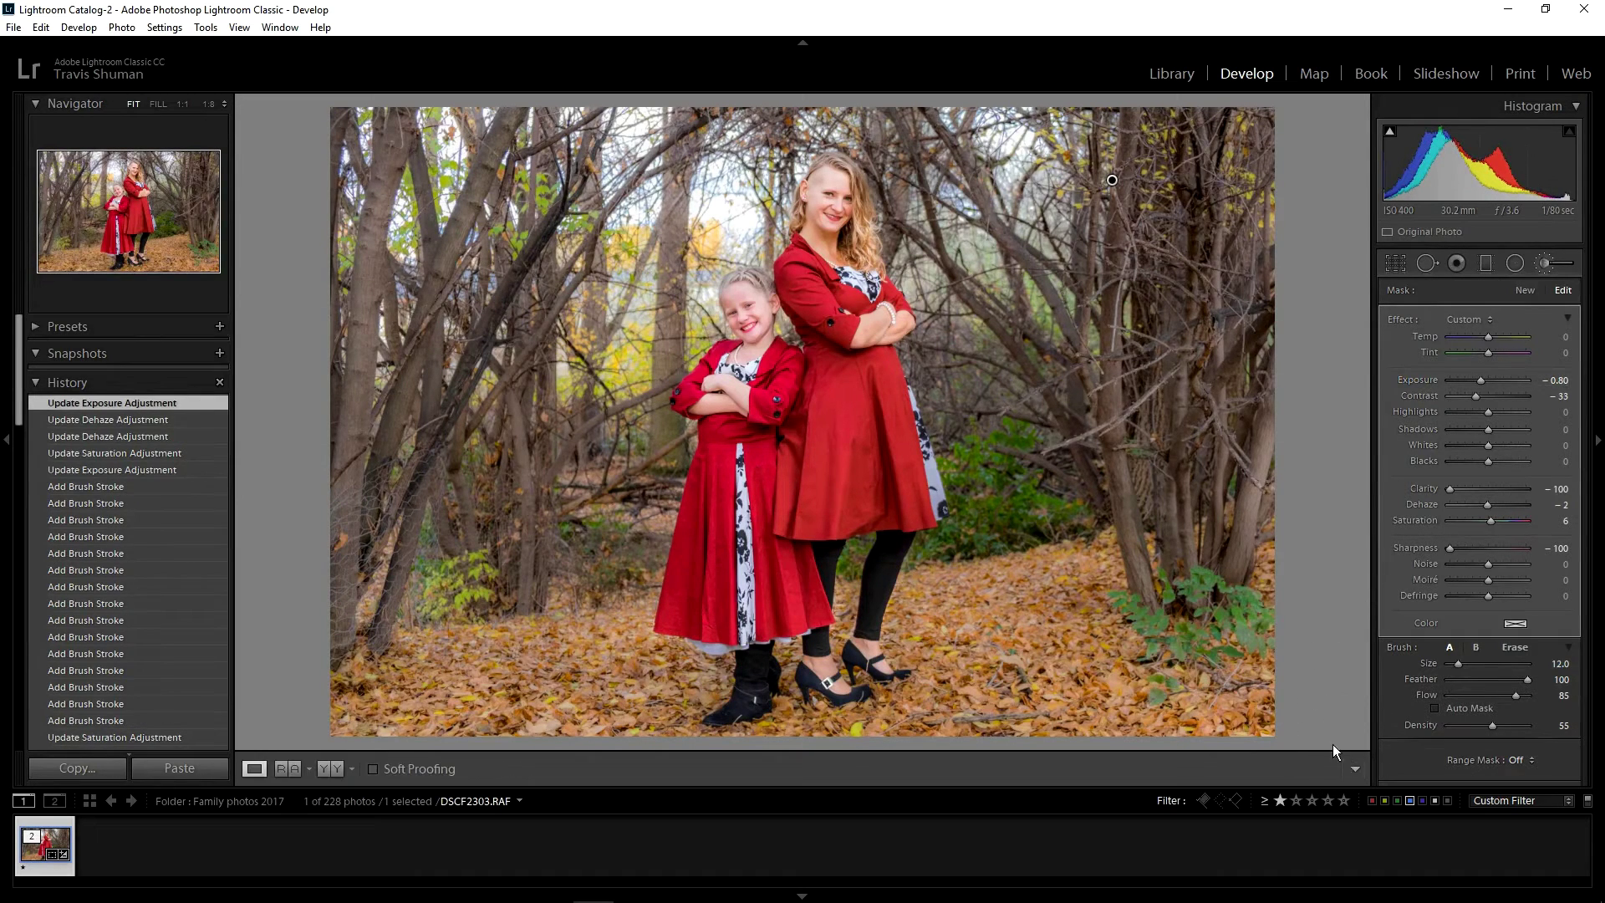
- Start a new adjustment brush with its Exposure, Clarity and Sharpness reset to 0
left_click(1545, 263)
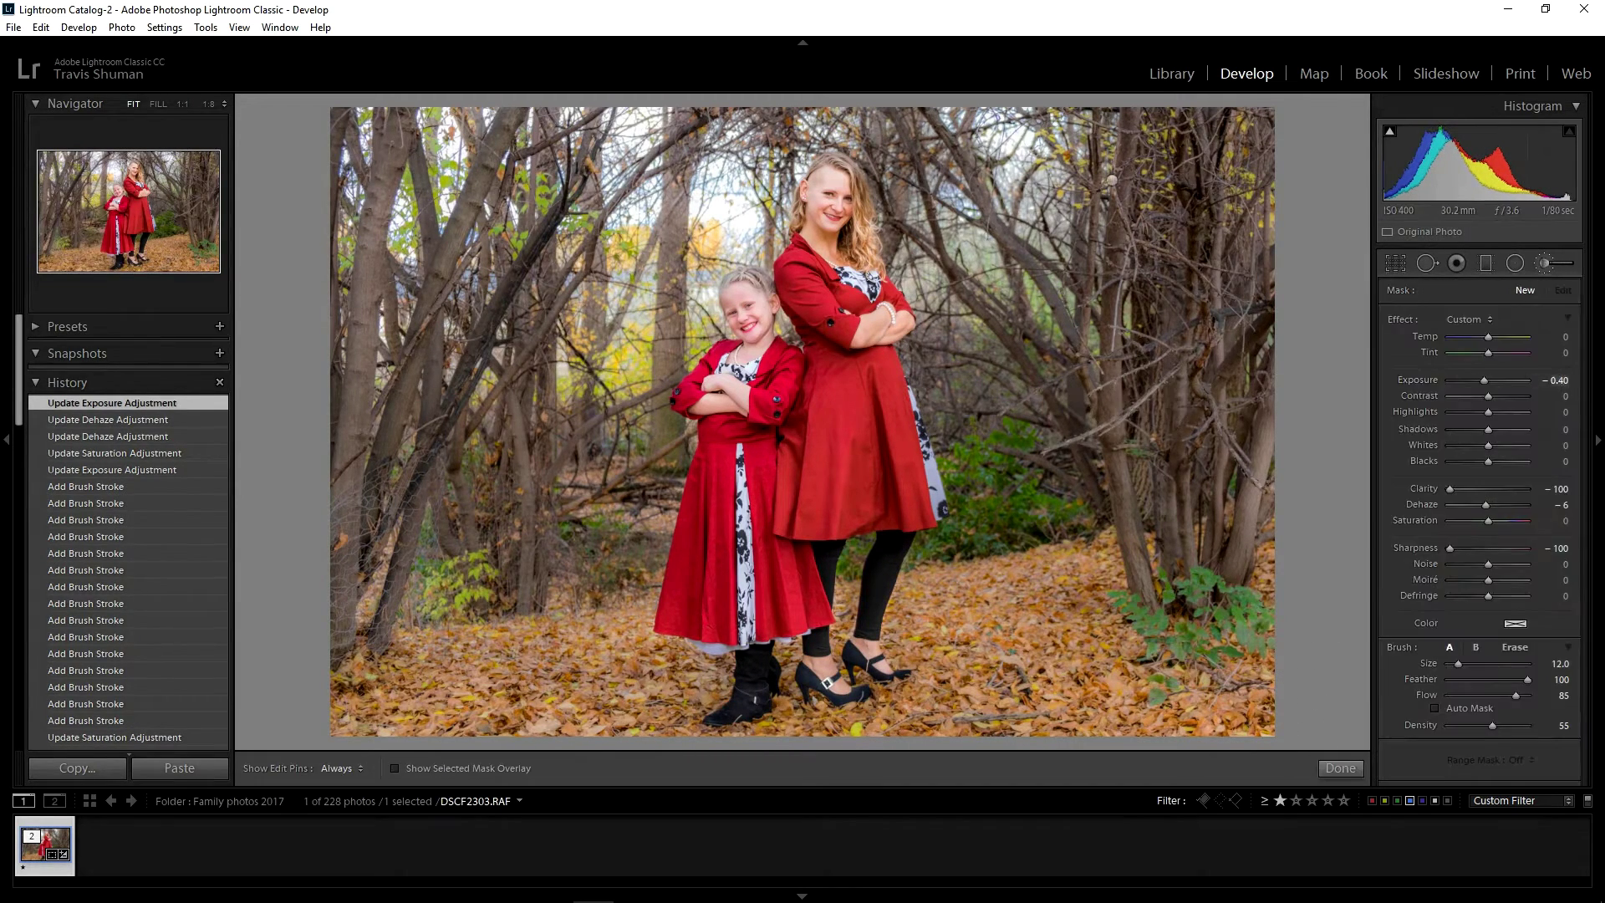
double_click(1481, 379)
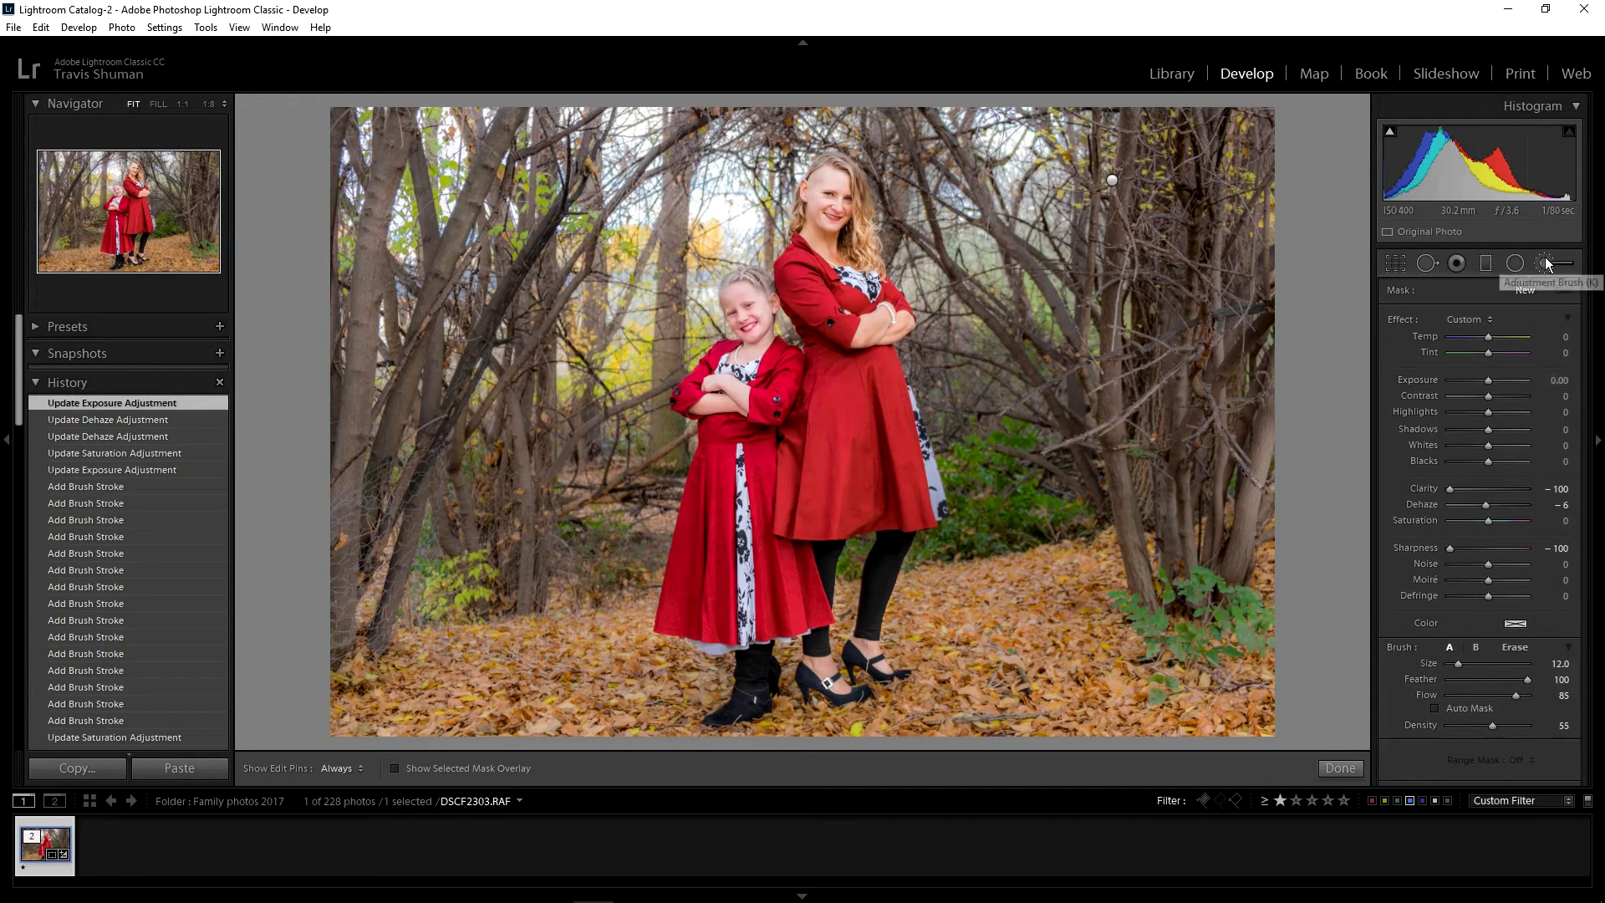
double_click(1447, 492)
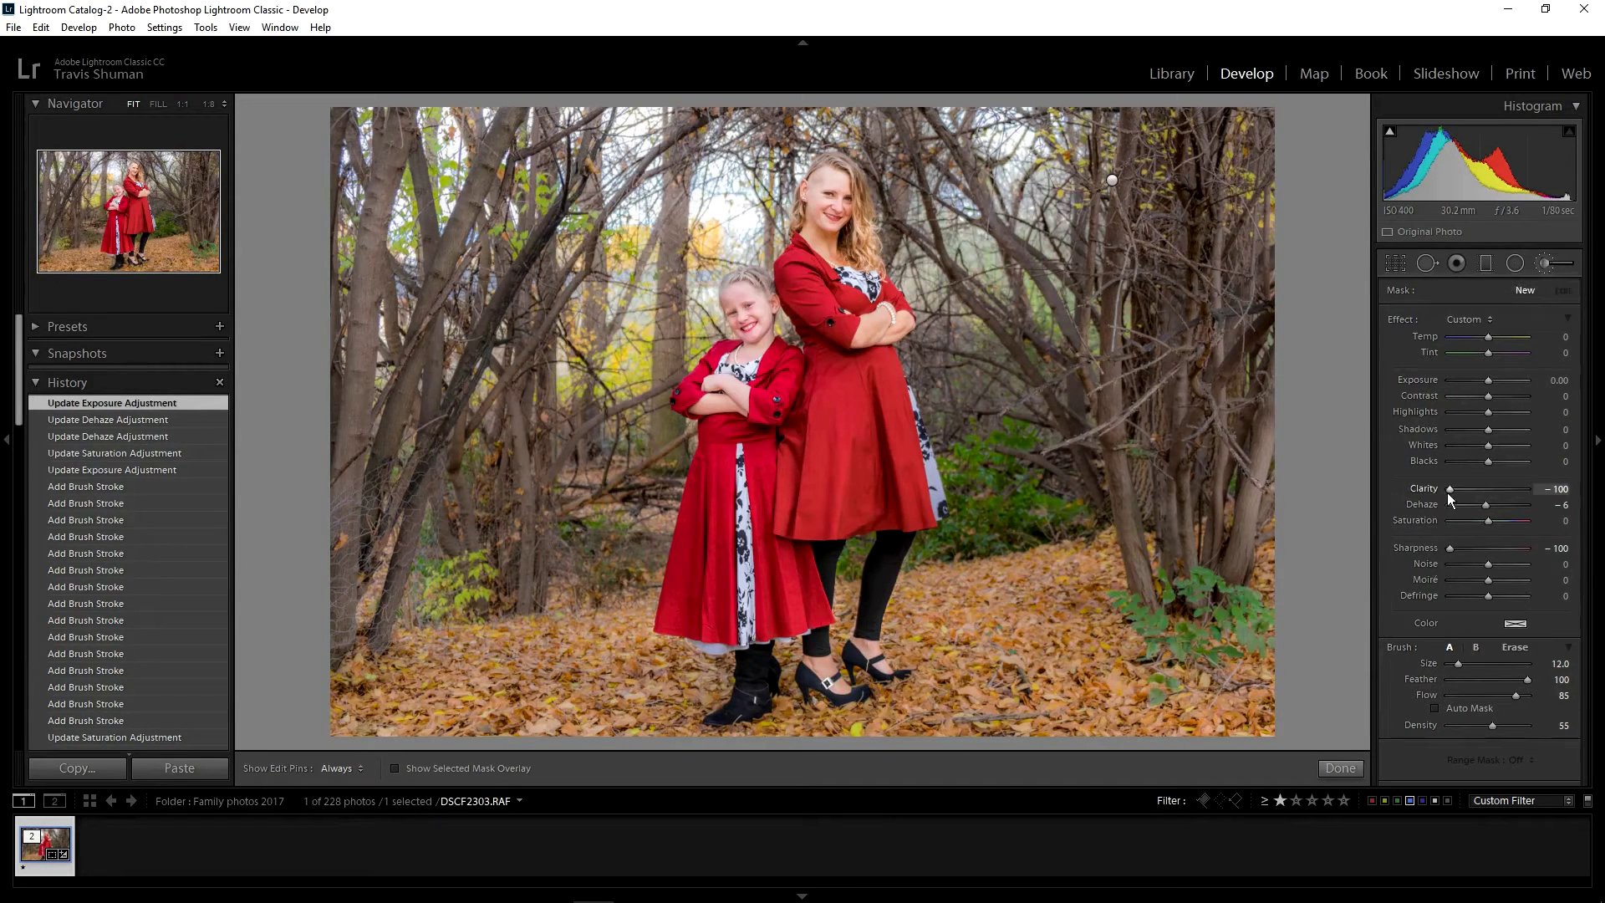
double_click(1448, 546)
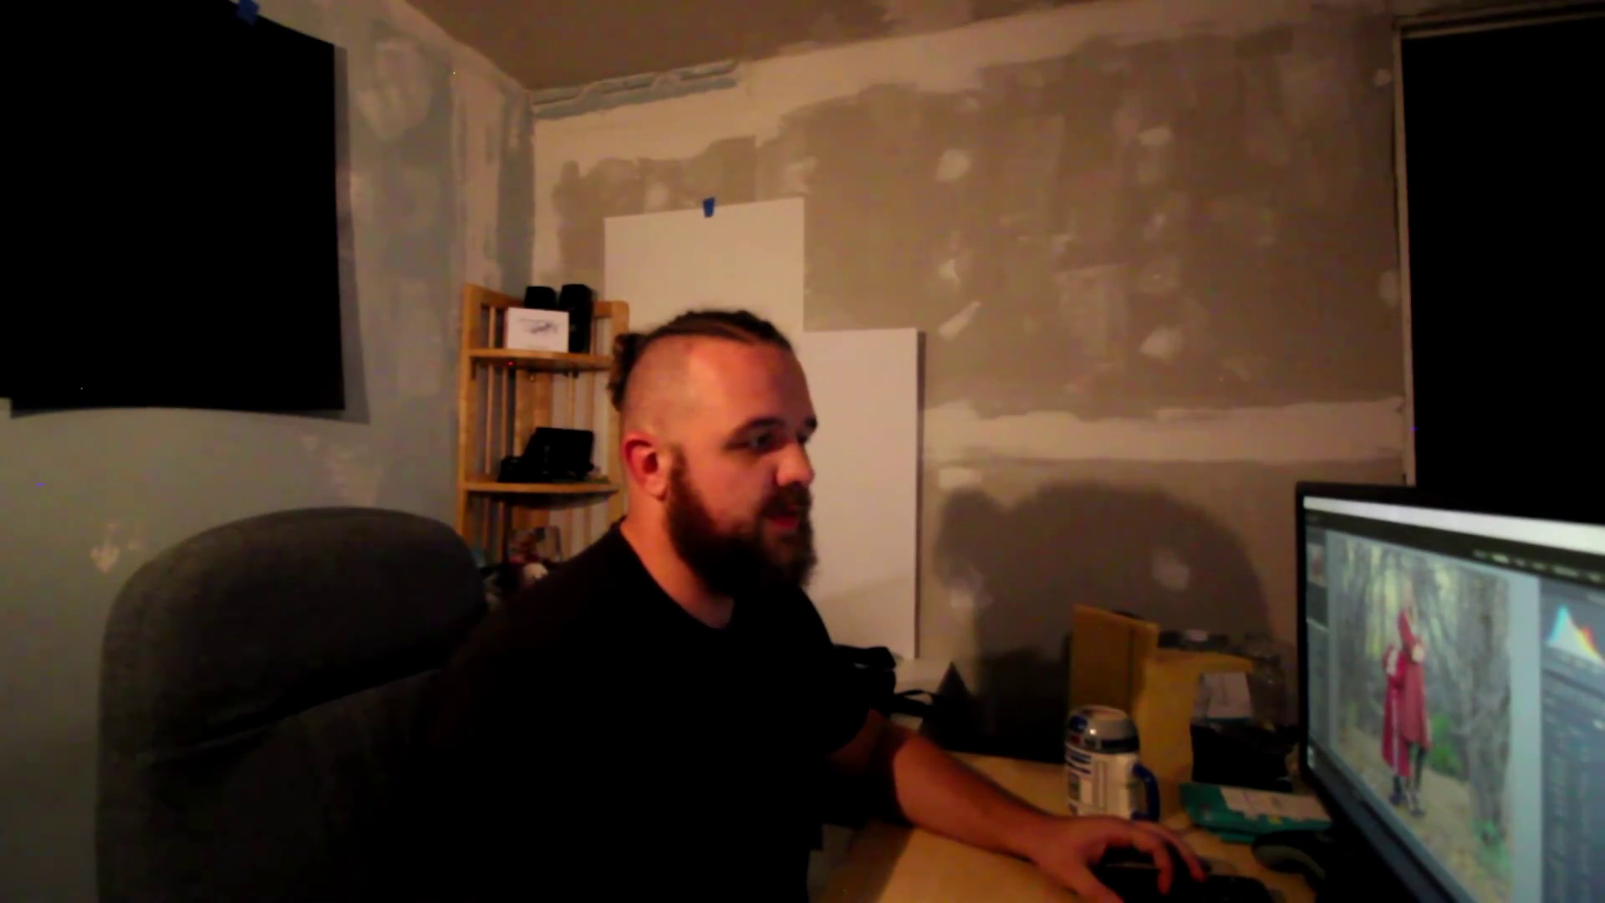
key("Right")
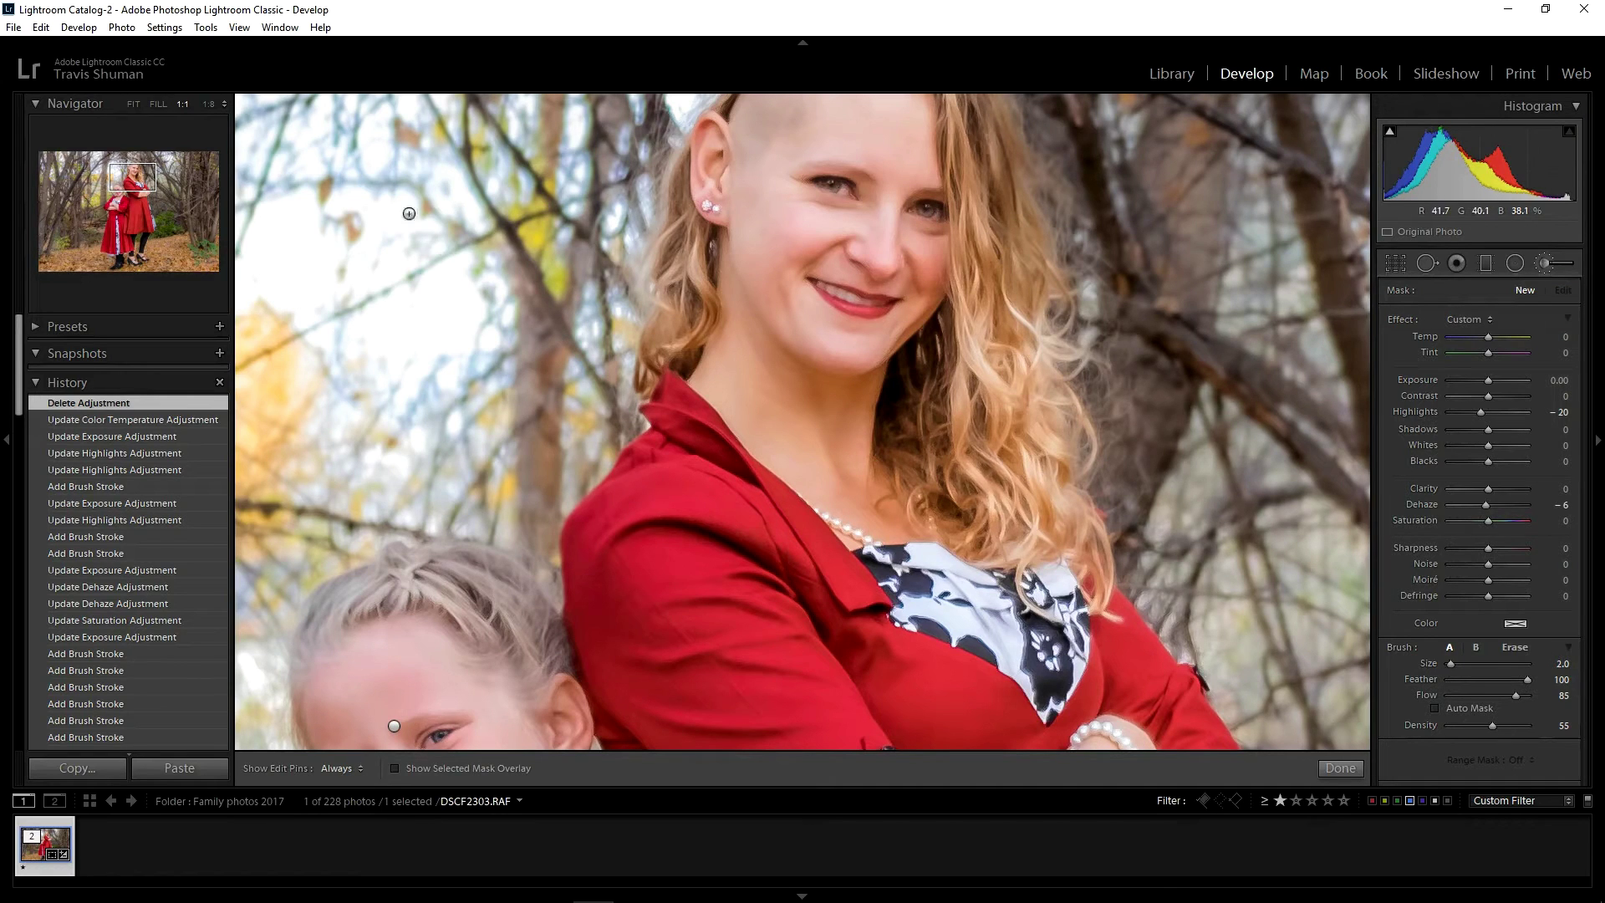
- Paint a new adjustment over the woman's teeth and eyes with a brush of size 1
left_click_drag(143, 189, 133, 171)
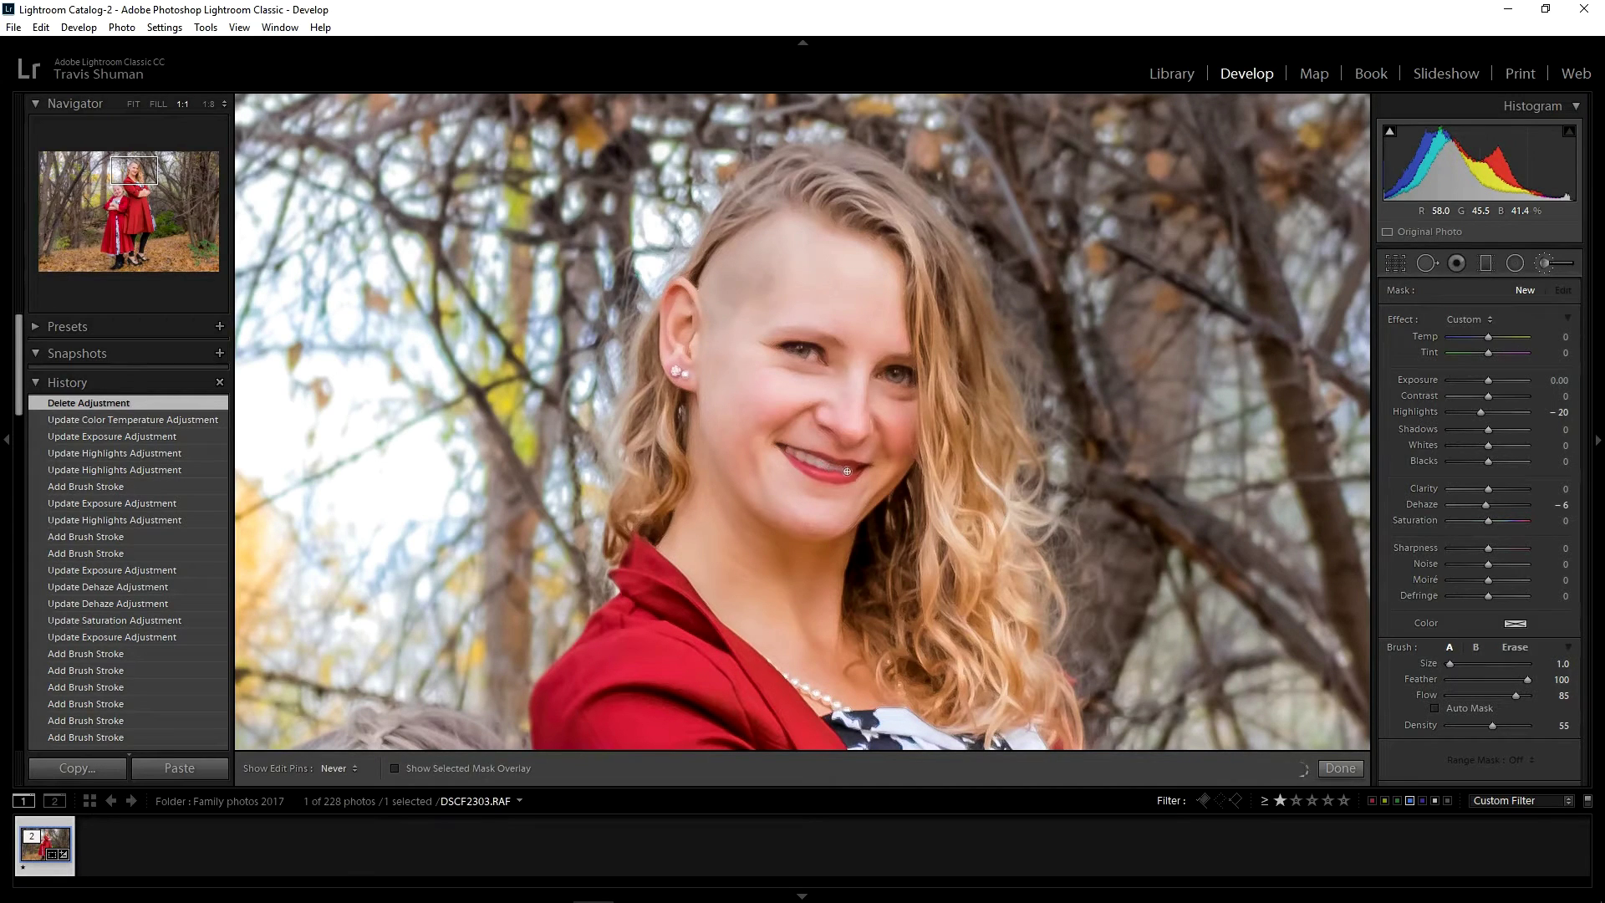
mouse_move(793, 453)
left_mouse_down()
mouse_move(901, 383)
mouse_move(803, 355)
left_mouse_up()
key("h")
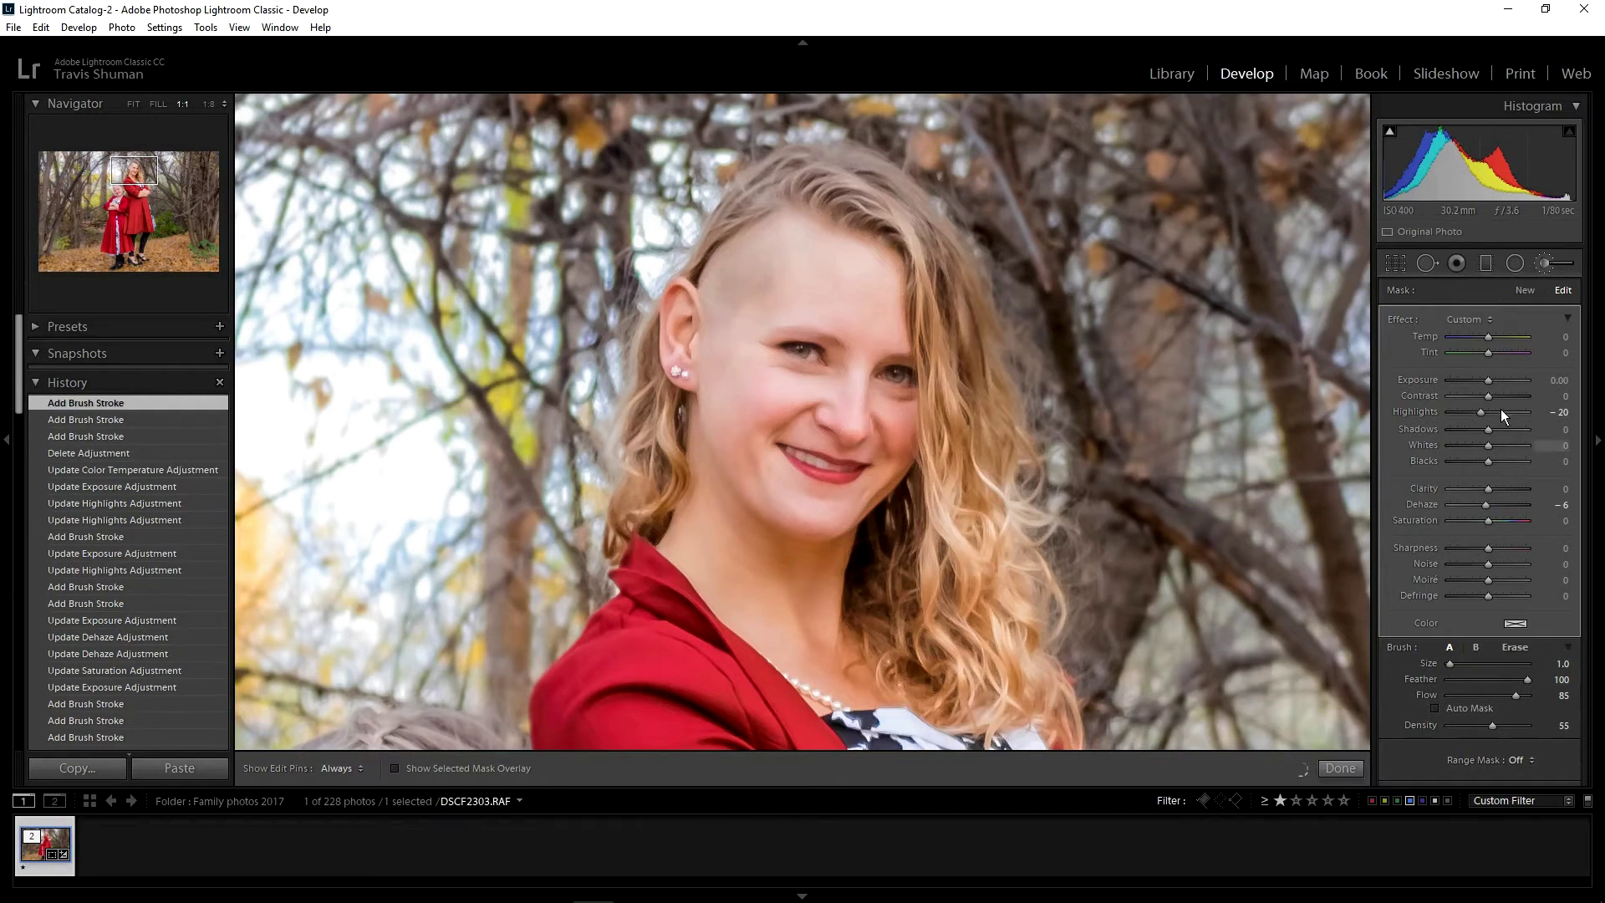
- Set the brush adjustment on the woman's face to Highlights 0, Exposure 0.50 and Temp -5, and finish it
key("h")
double_click(1483, 413)
left_click_drag(1489, 379, 1492, 382)
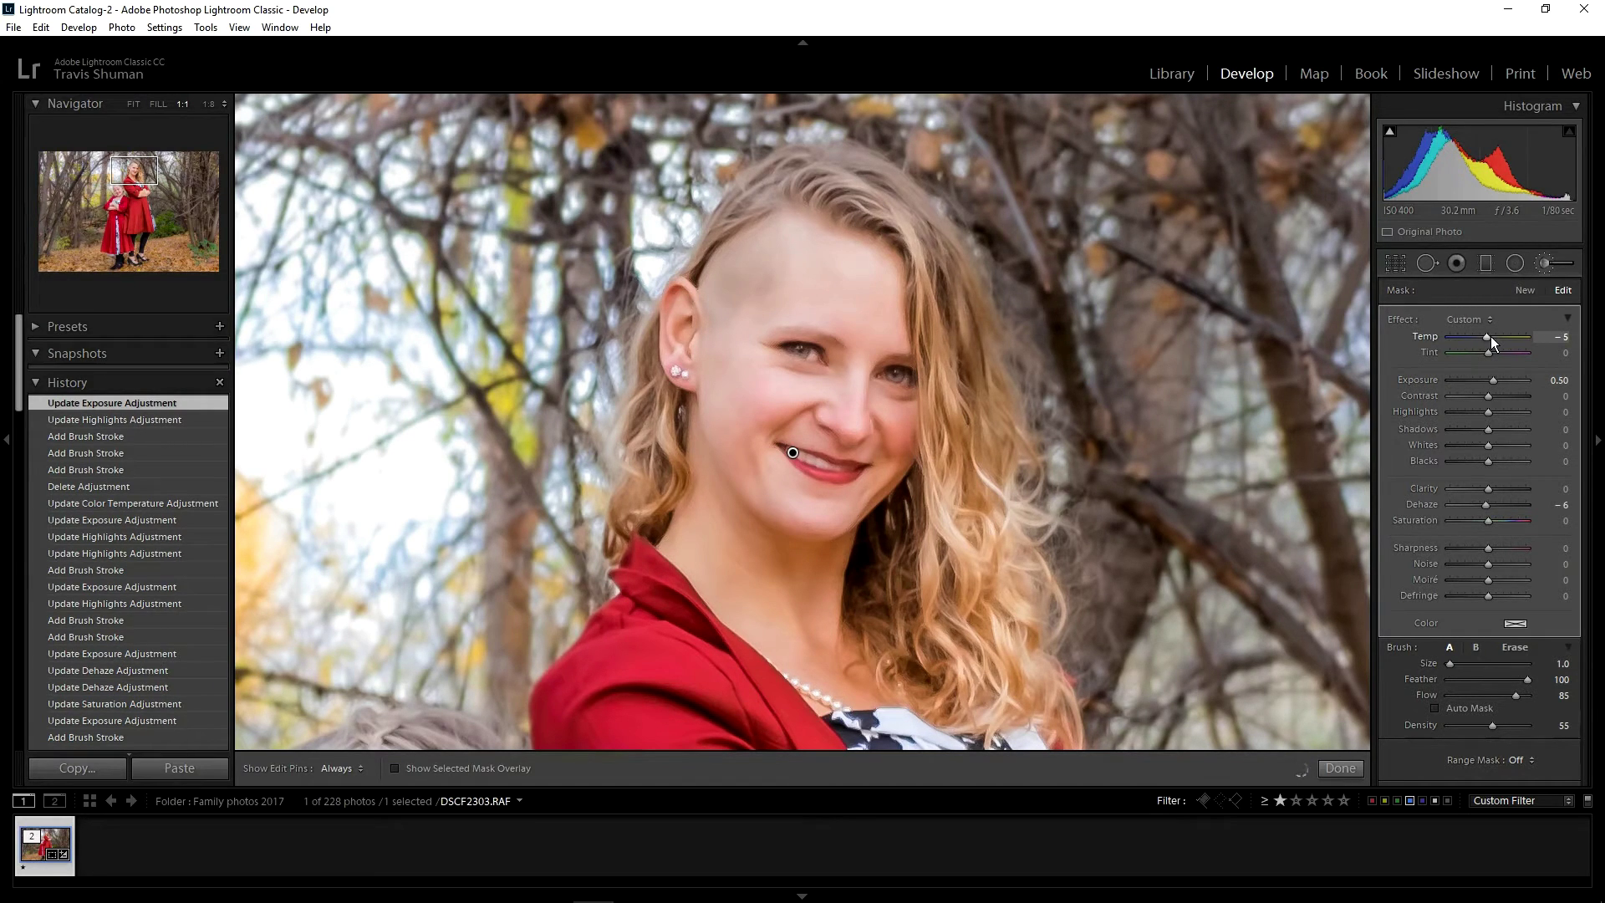
left_click_drag(1486, 373, 1486, 374)
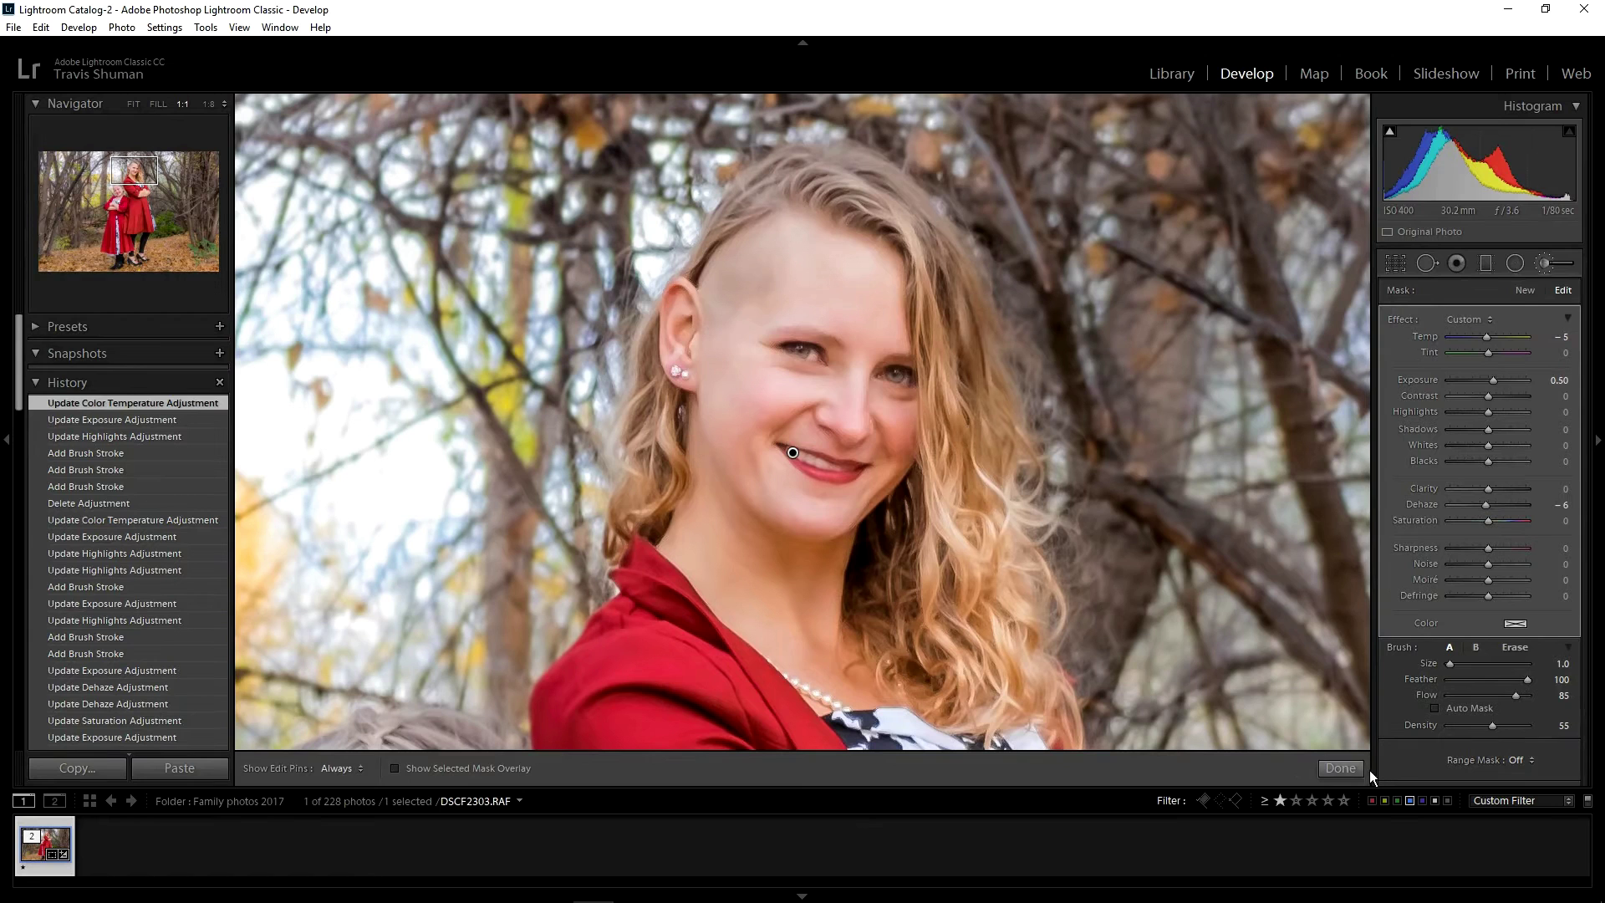
left_click(1361, 769)
- Paint a new size 1 brush adjustment with Highlights 0 and Exposure 0.10 over the girl's teeth and eyes
mouse_move(660, 576)
left_mouse_down()
mouse_move(661, 590)
mouse_move(1087, 181)
mouse_move(1043, 38)
left_mouse_up()
left_click(1544, 264)
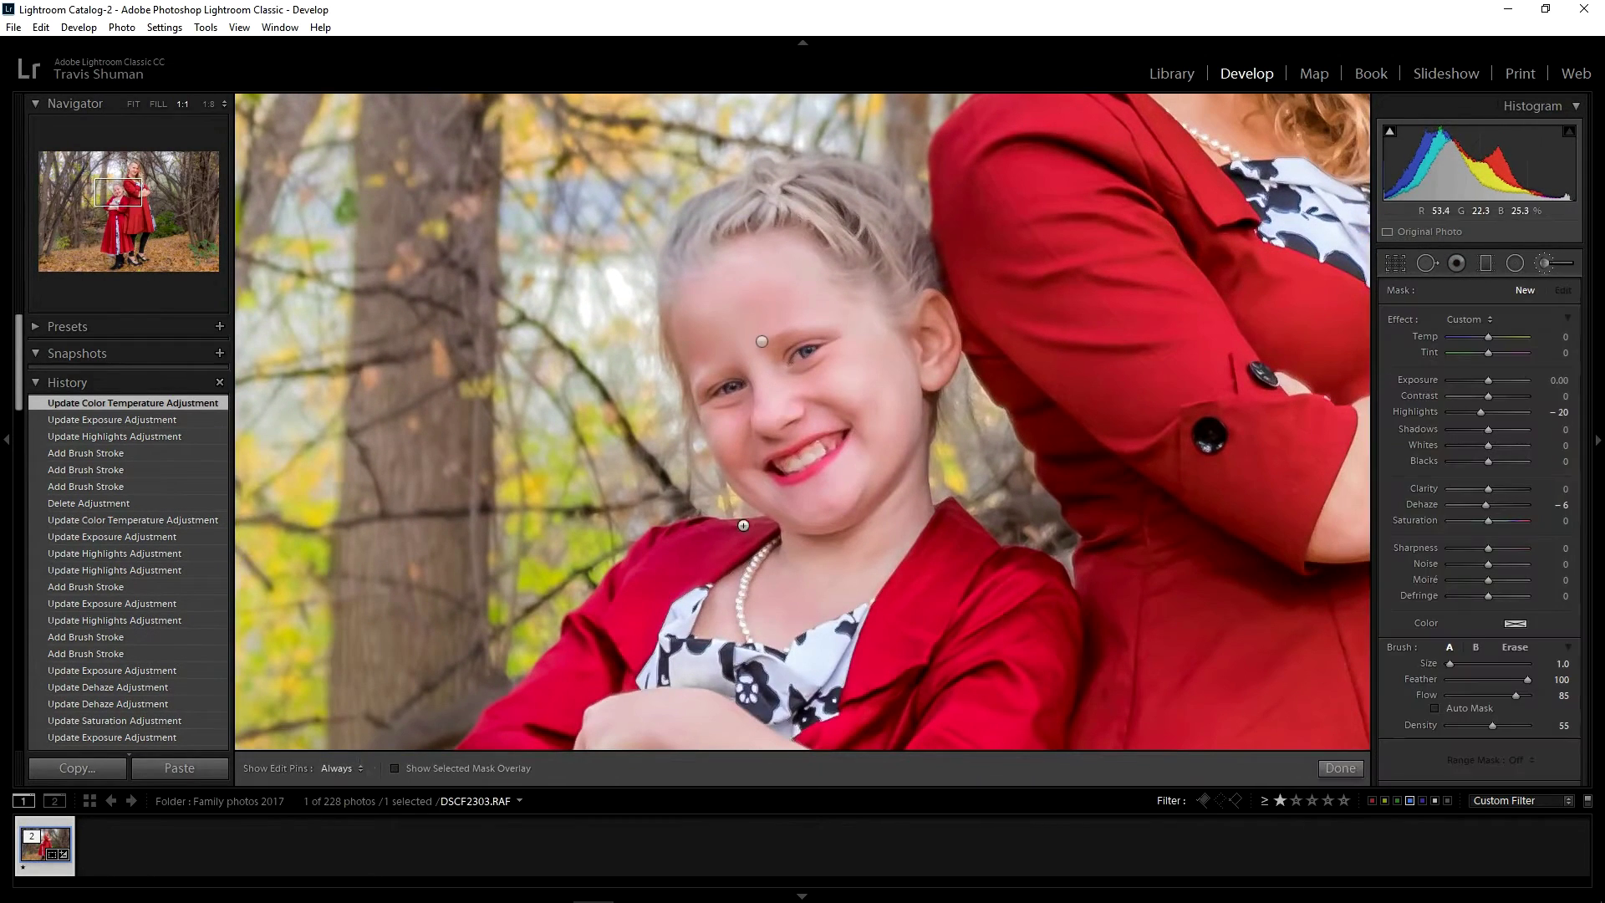
double_click(1482, 413)
left_click_drag(1556, 380, 1562, 380)
key("h")
key("h")
mouse_move(828, 444)
left_mouse_down()
mouse_move(799, 351)
mouse_move(721, 391)
left_mouse_up()
key("h")
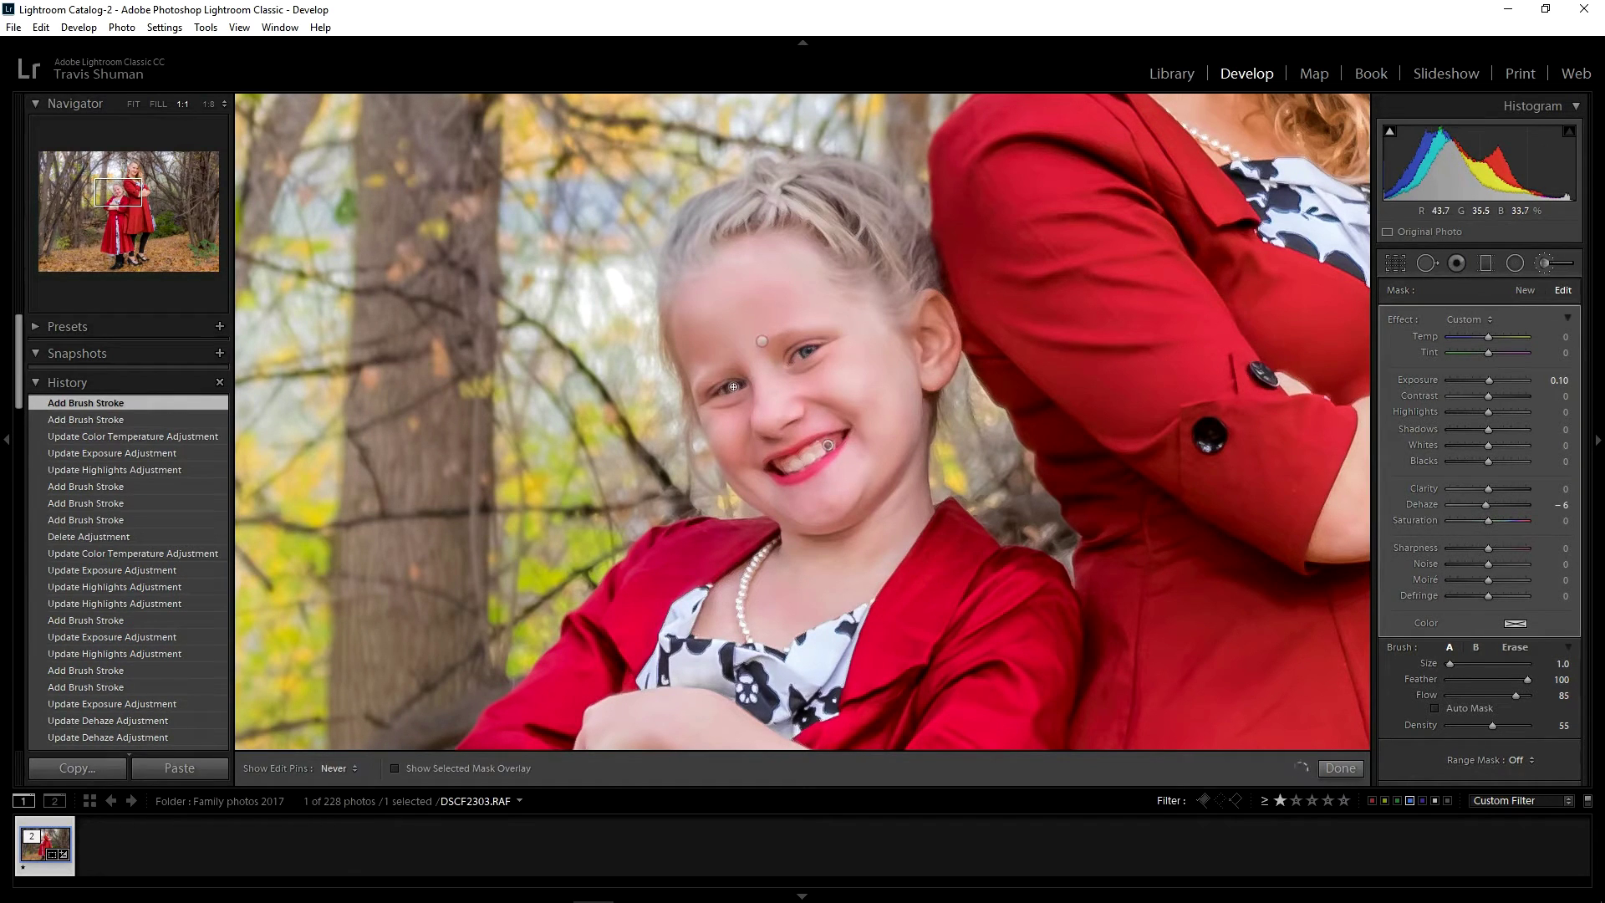
- Set the brush adjustment on the girl's face to Exposure 0.40 and Temp -15, and finish it
key("h")
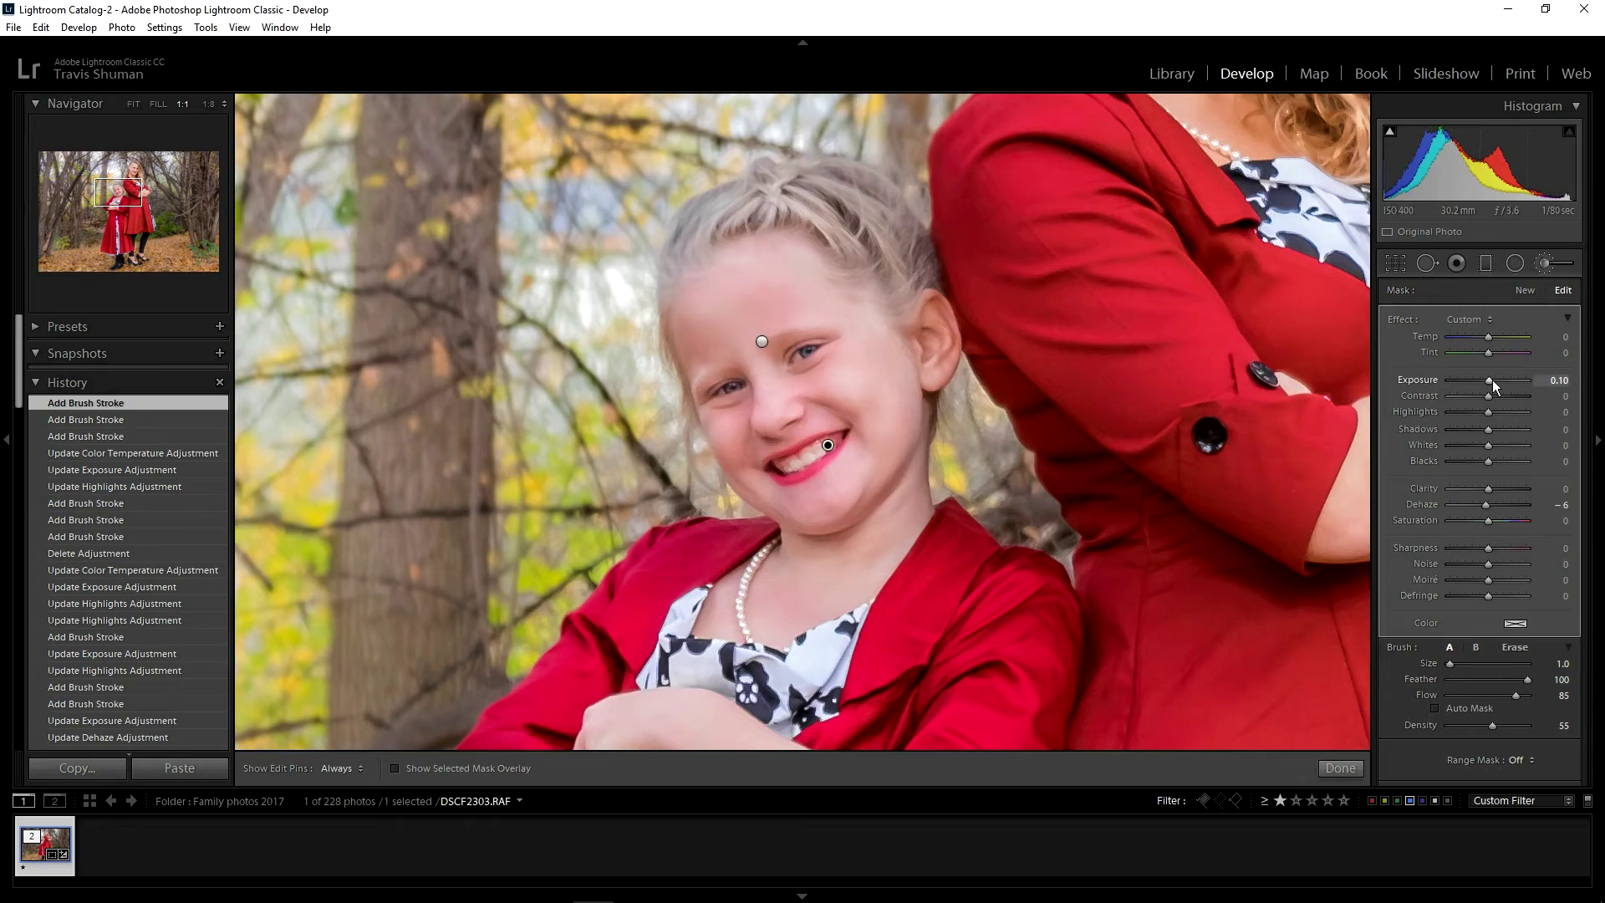
left_click(1492, 380)
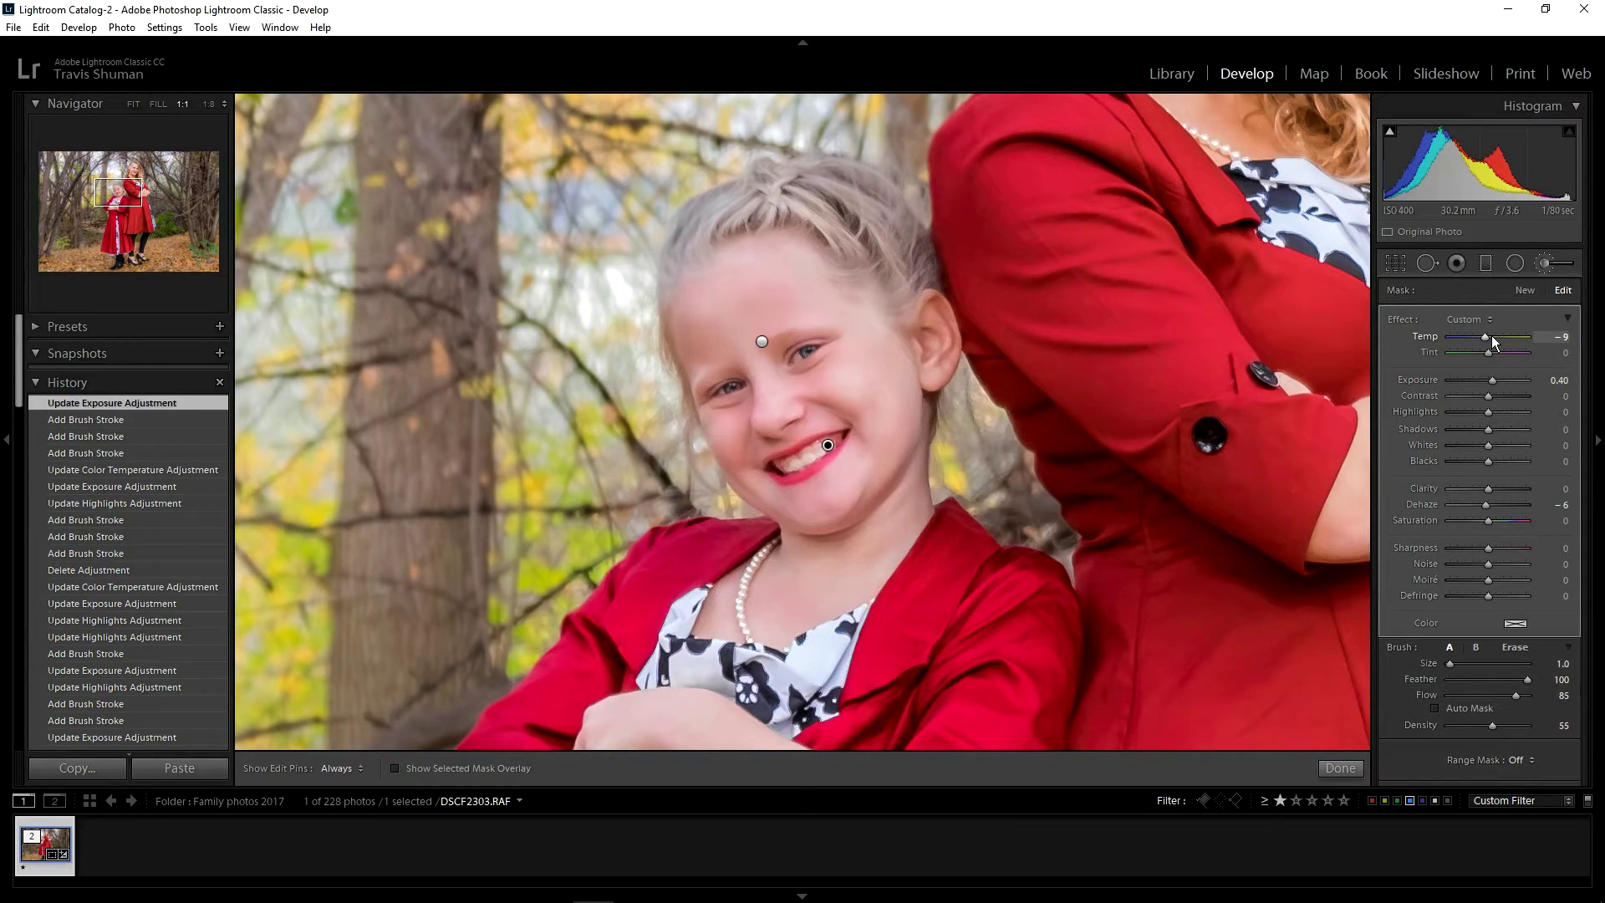
scroll(1493, 341, "down", 2)
scroll(1487, 337, "down", 1)
left_click(1338, 767)
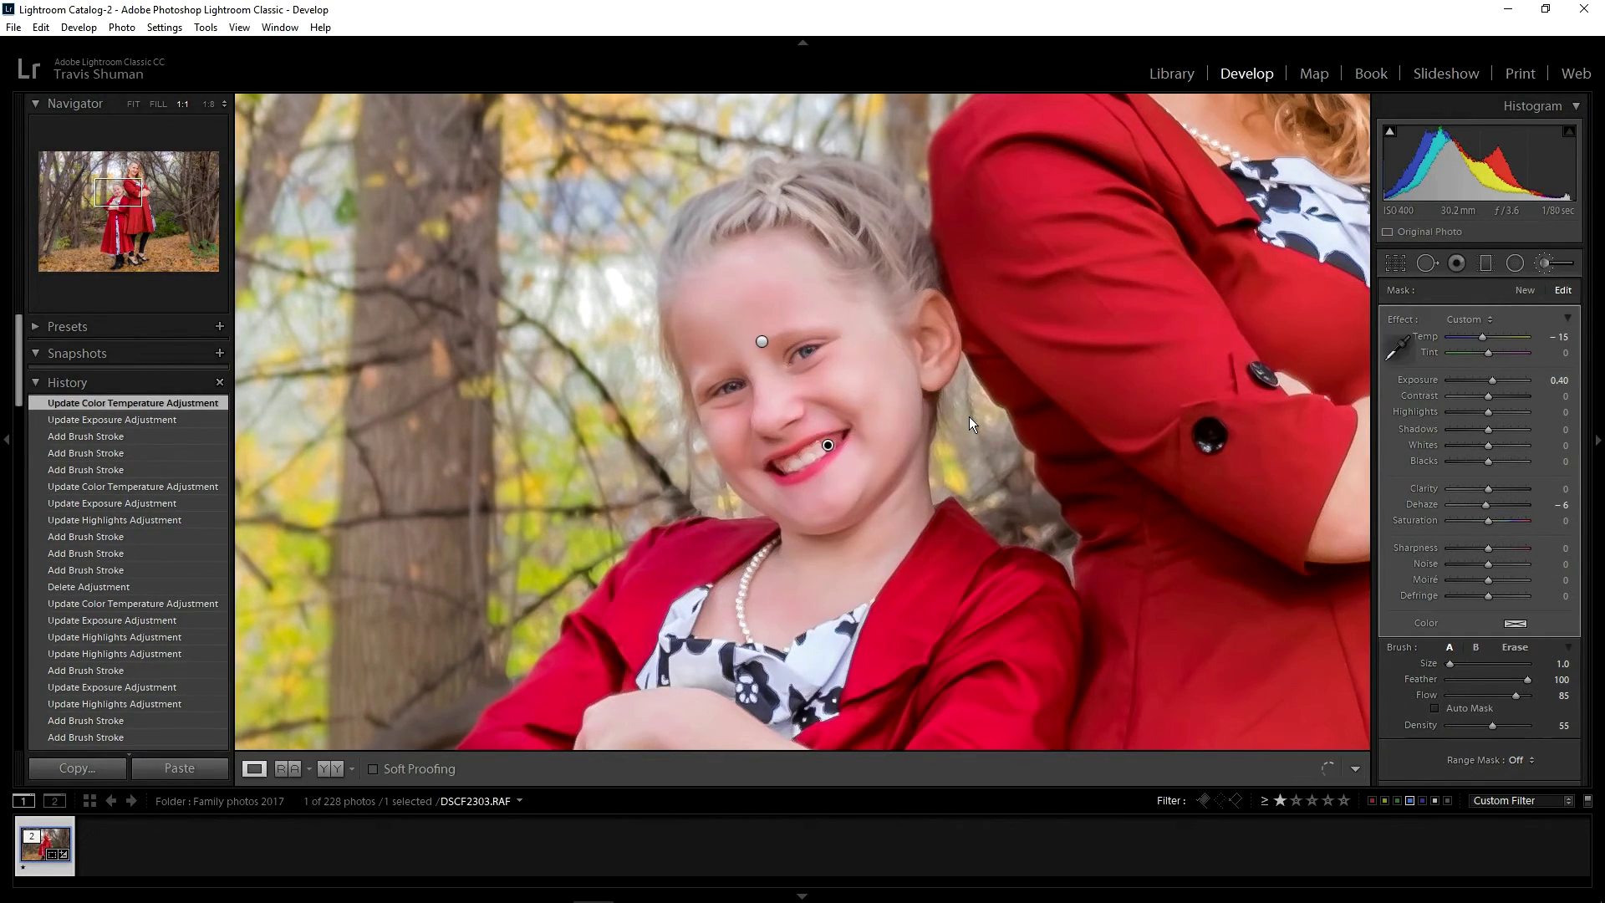
- Show the whole photo and raise its overall Contrast to +25
left_click(826, 355)
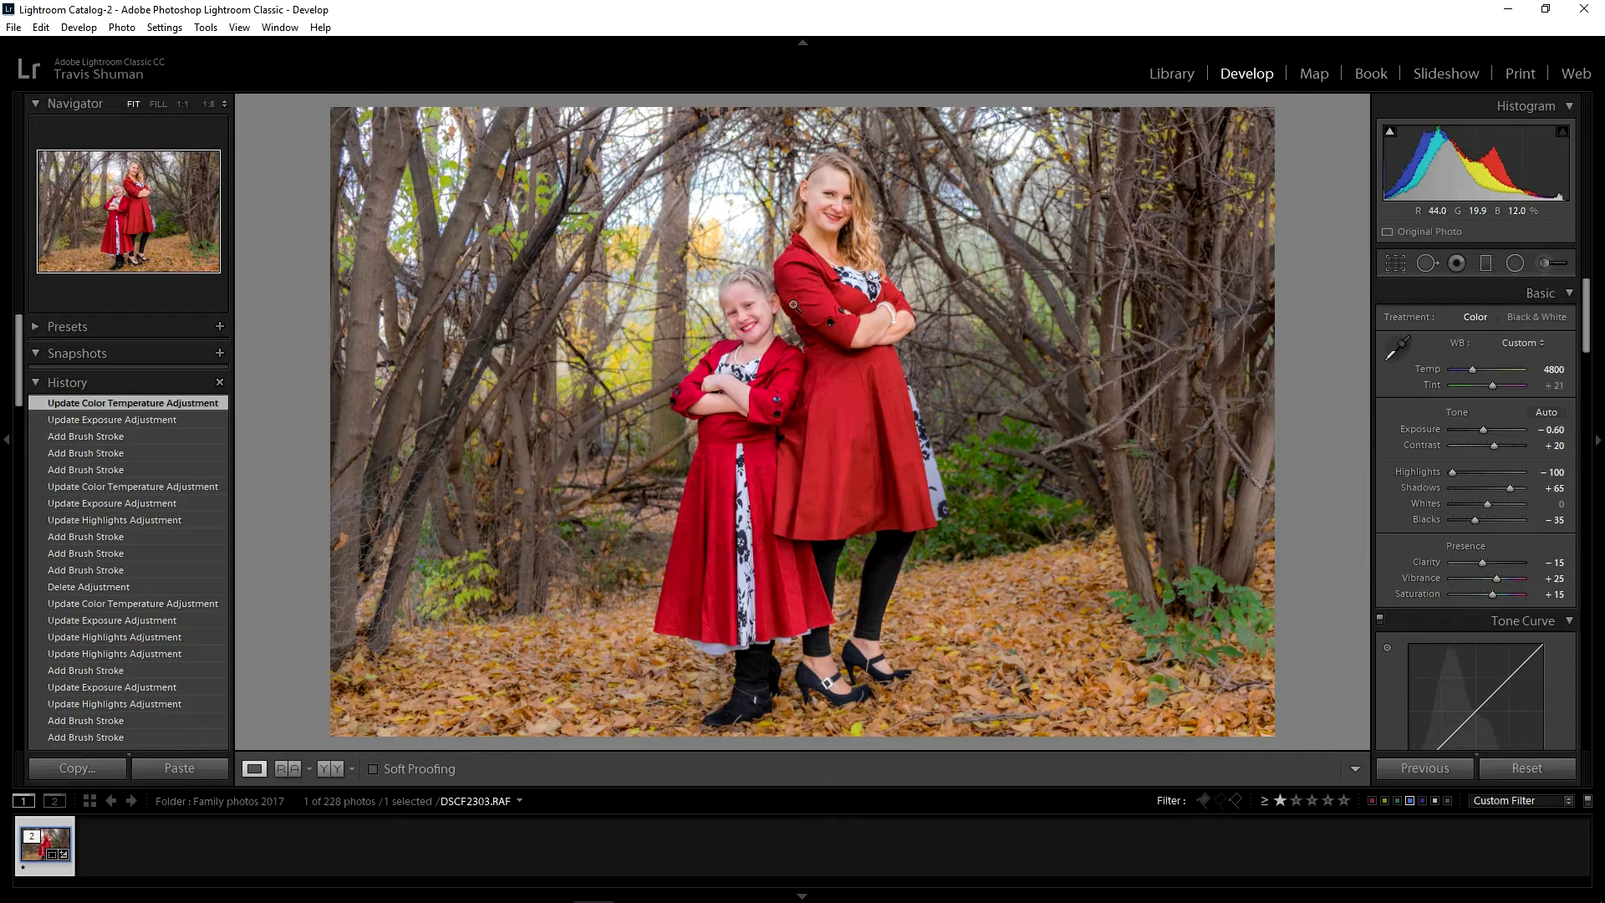
left_click(1498, 445)
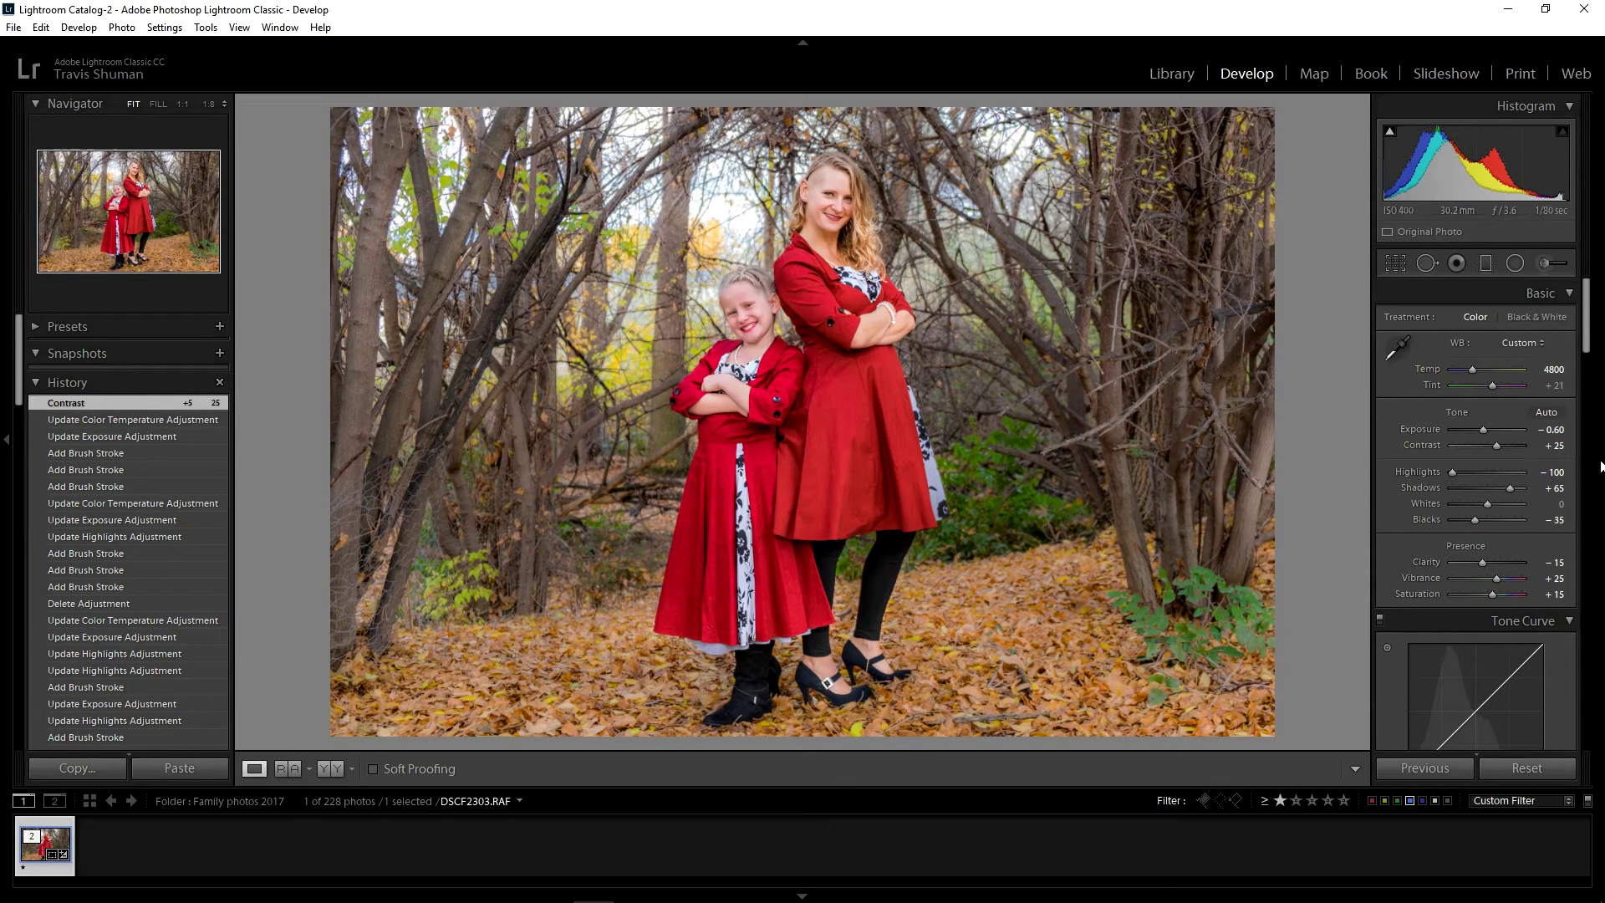
scroll(1413, 497, "down", 4)
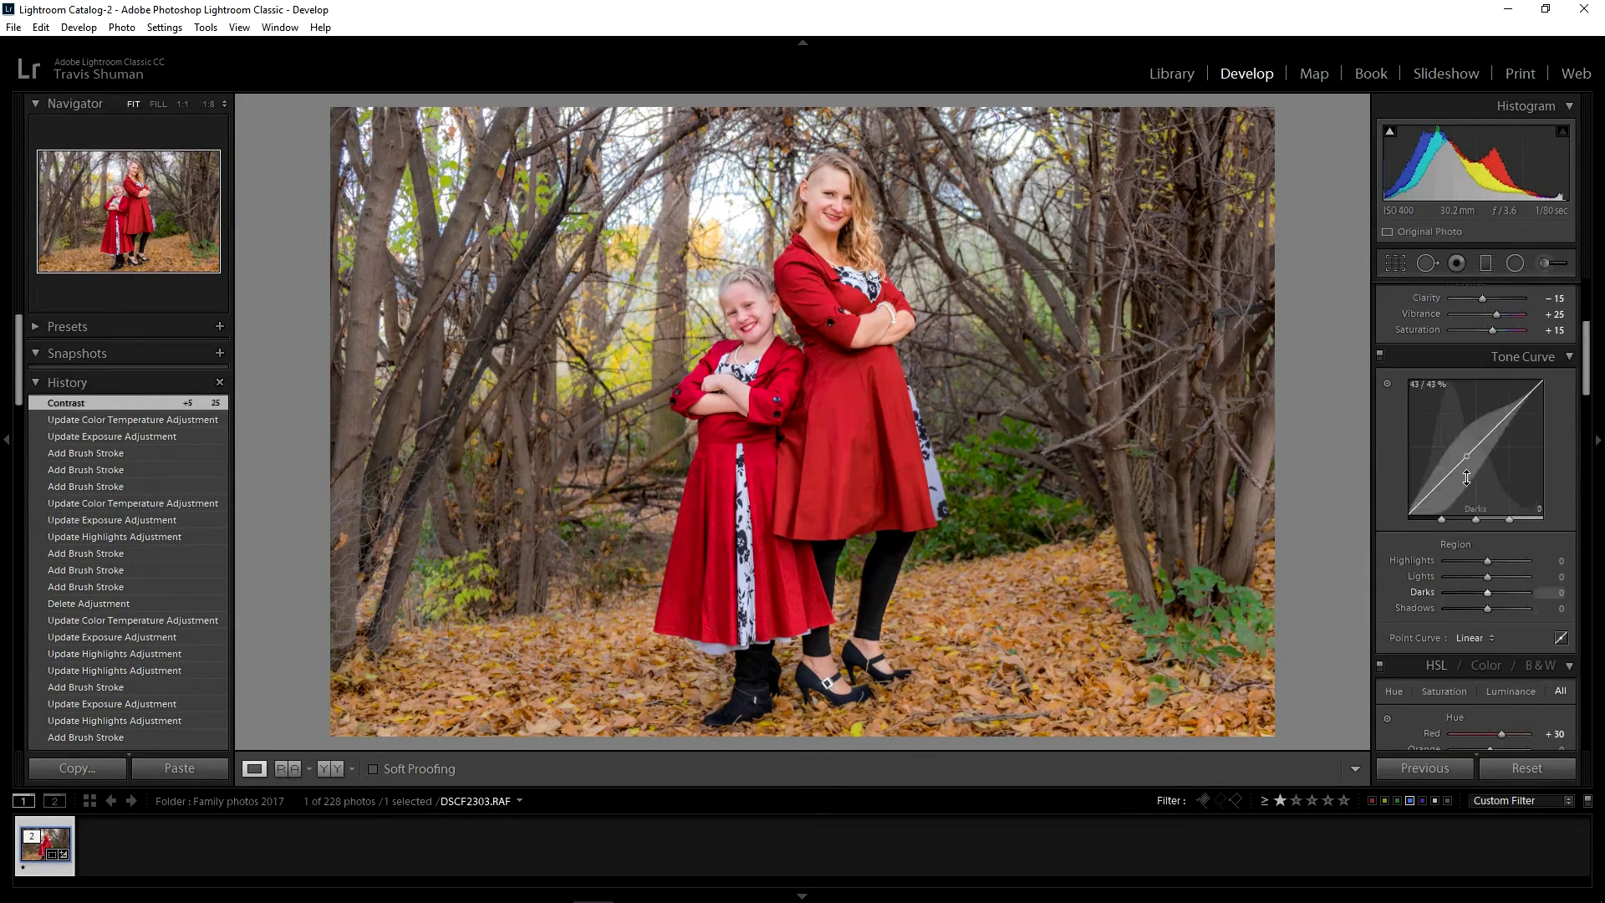
- Set the tone curve's Darks to -10 and Shadows to -20
mouse_move(1486, 596)
left_mouse_down()
mouse_move(1472, 593)
mouse_move(1502, 609)
mouse_move(1473, 611)
mouse_move(1503, 608)
left_mouse_up()
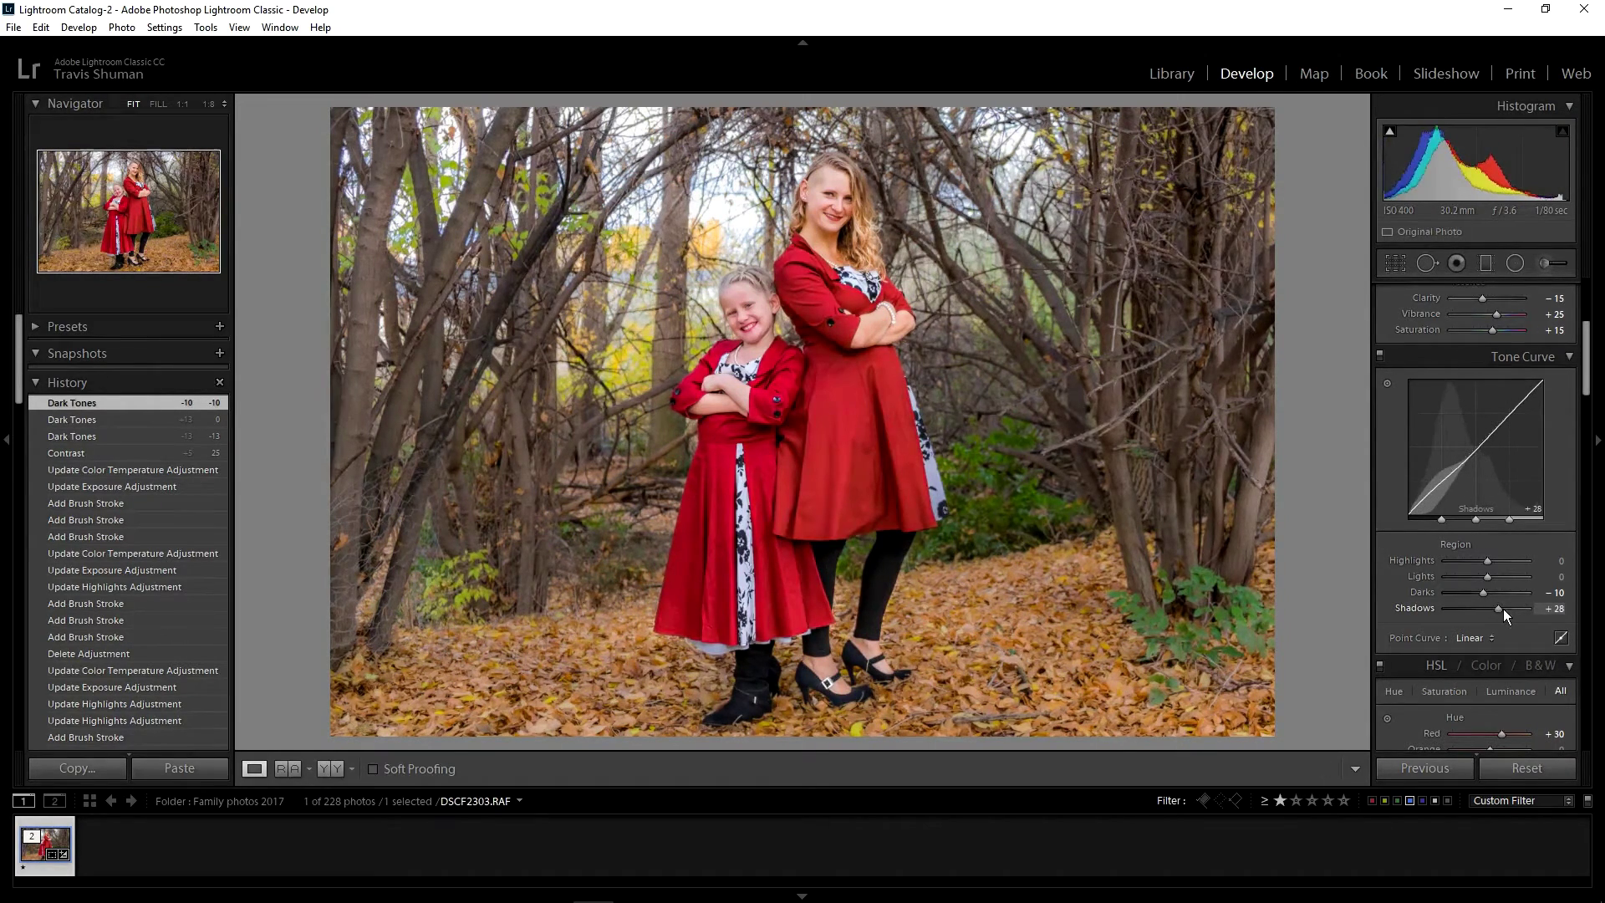
double_click(1503, 609)
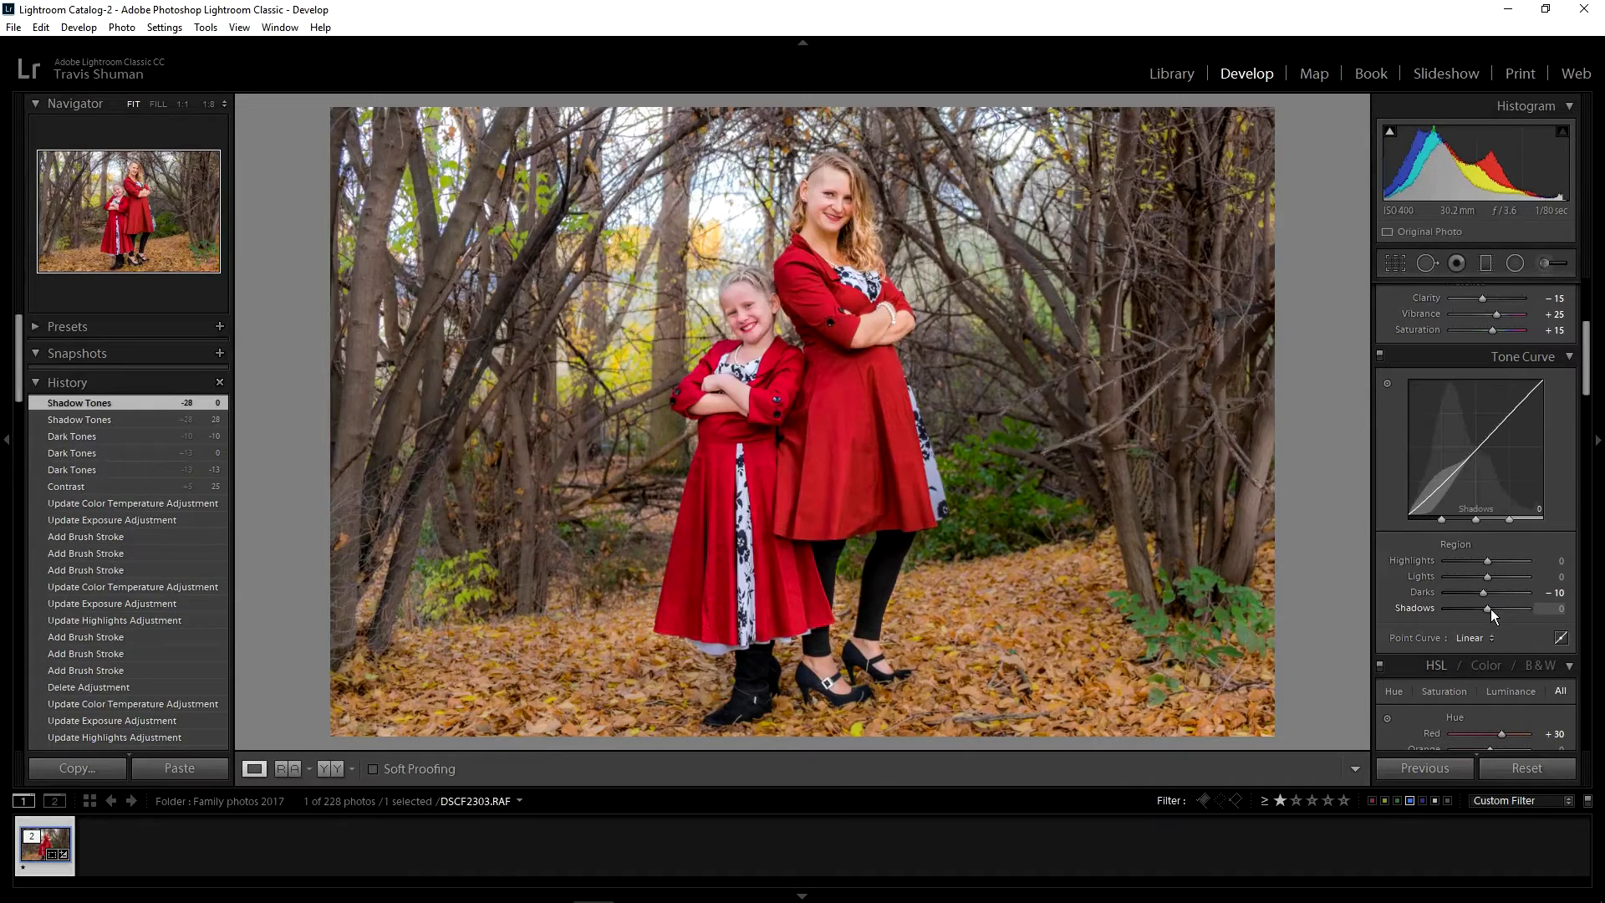
left_click_drag(1491, 608, 1482, 608)
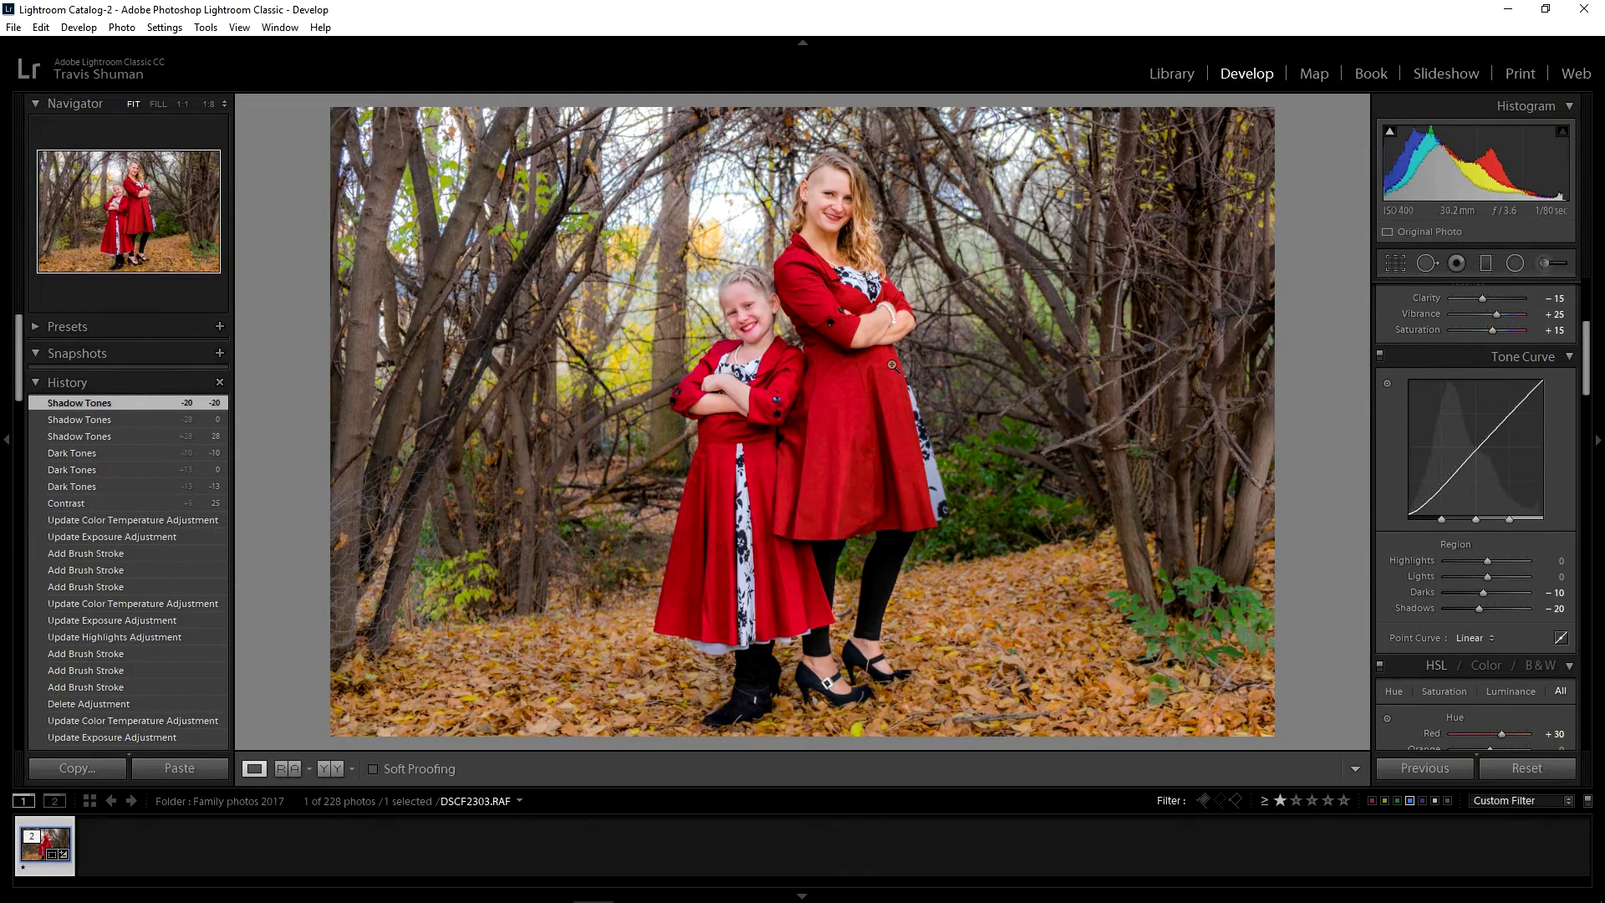
- Crop the photo slightly tighter from the right edge, then reposition the image inside the crop frame and apply it
left_click(1397, 264)
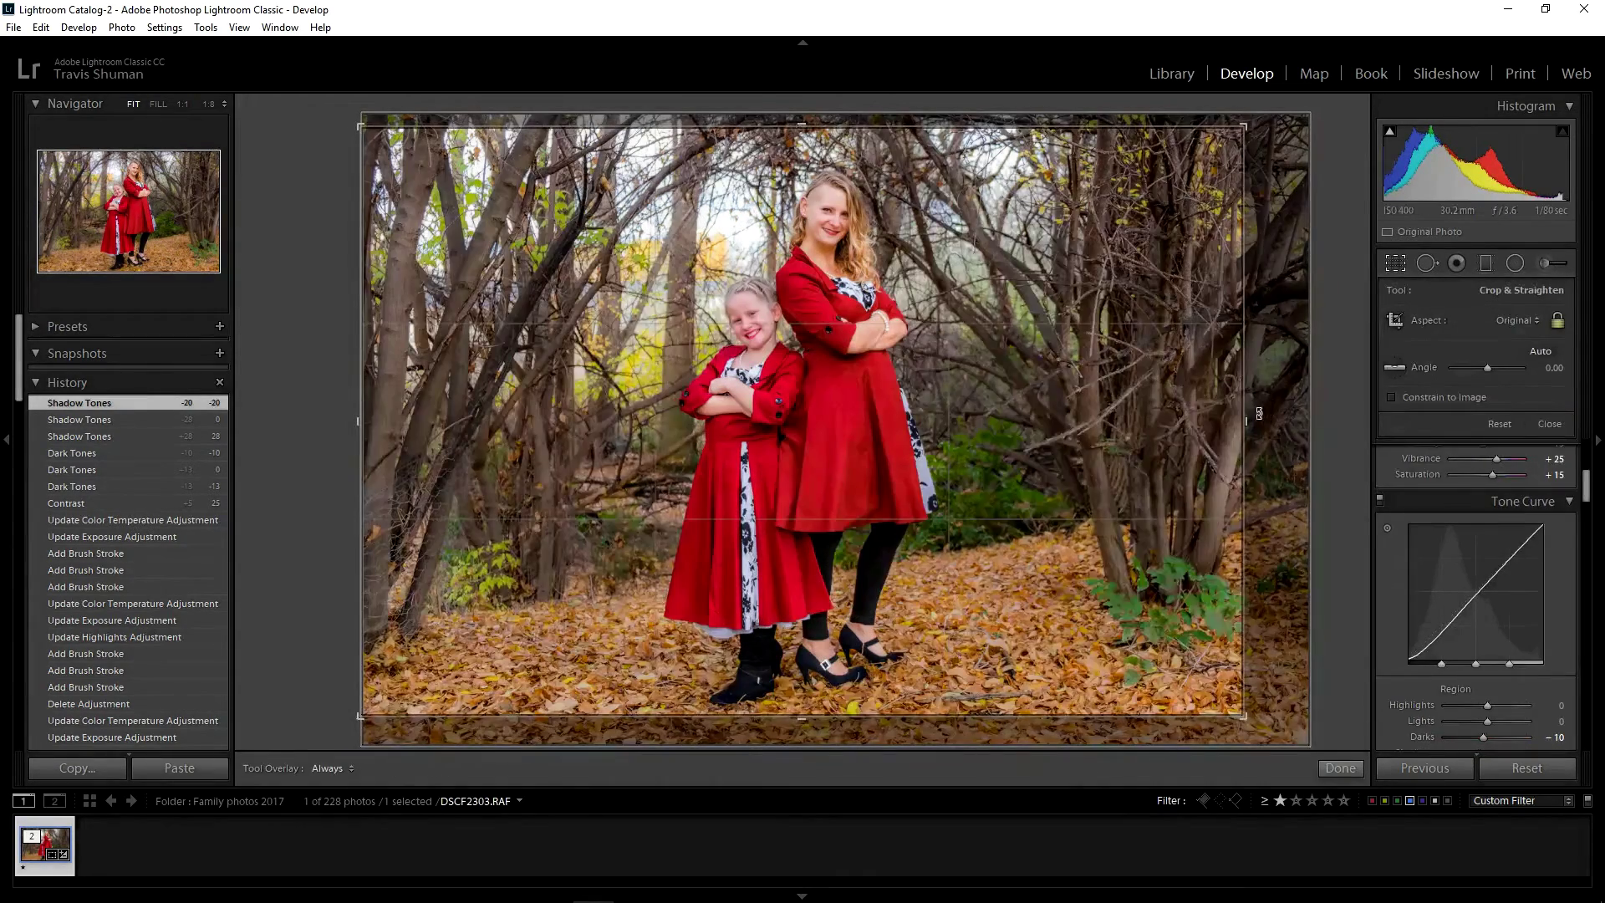
left_click_drag(1245, 416, 1237, 421)
left_click(1340, 767)
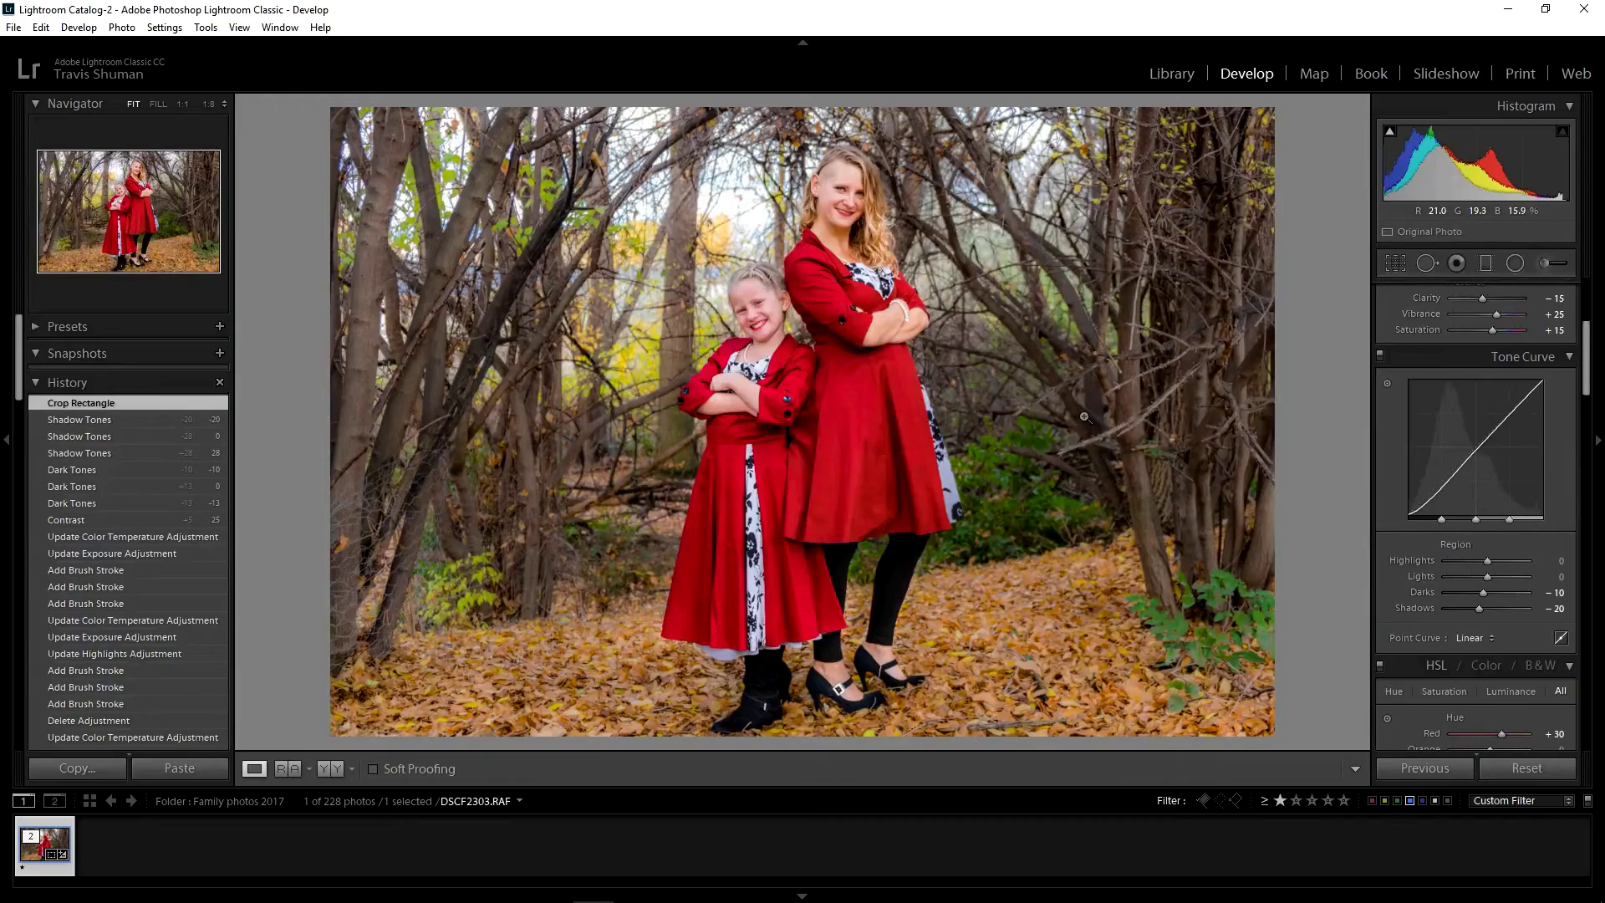
left_click(1394, 264)
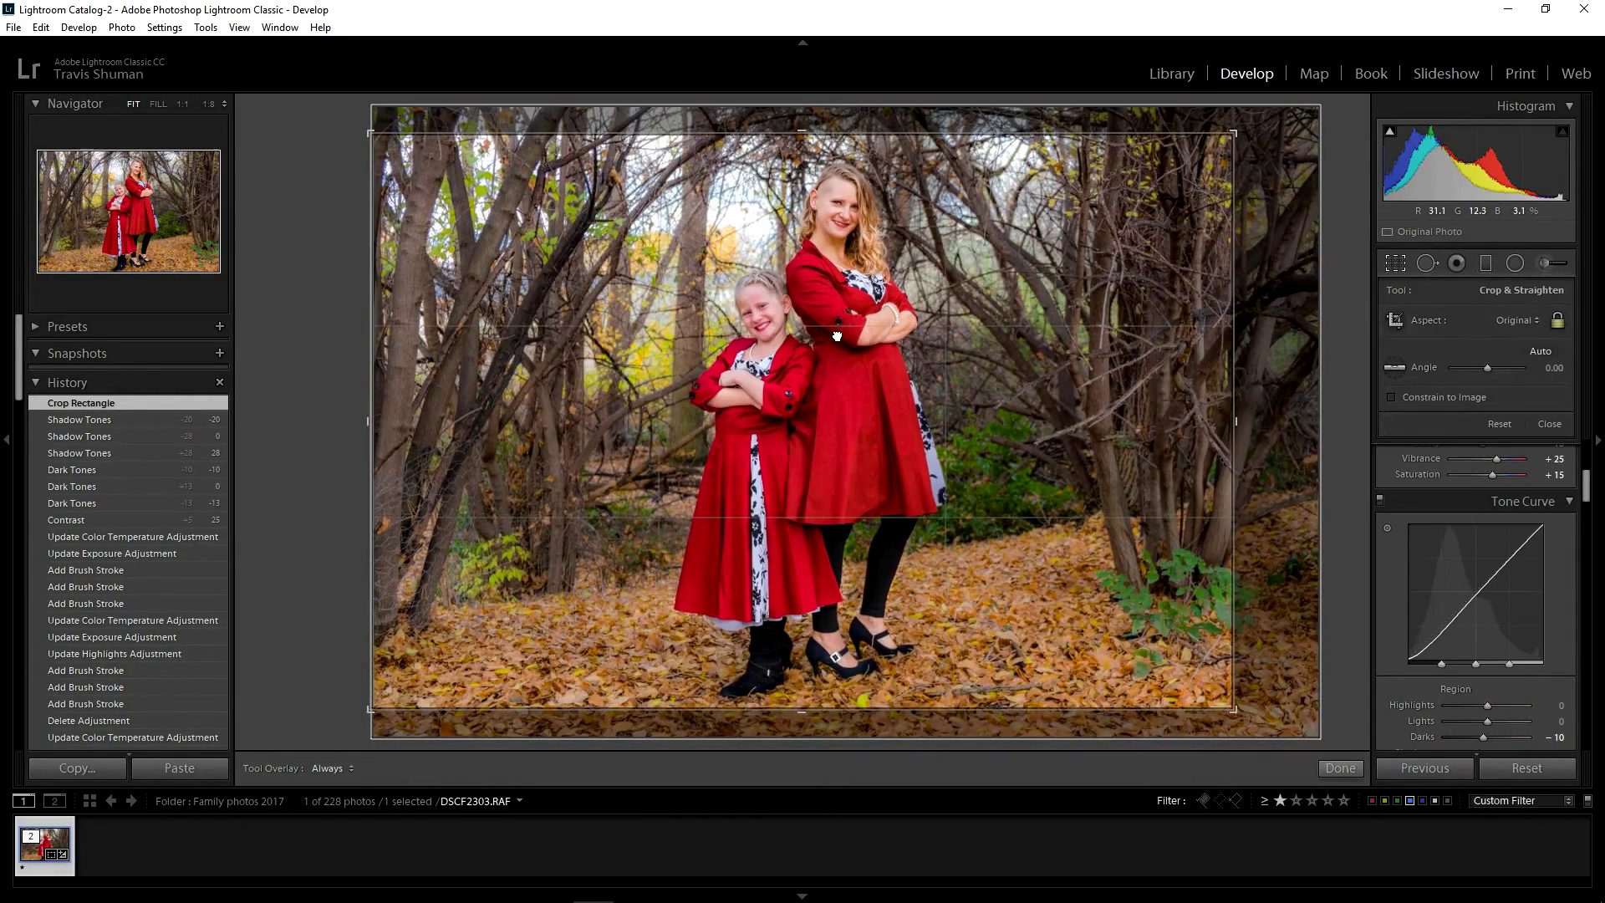
left_click_drag(837, 336, 981, 508)
left_click(1340, 767)
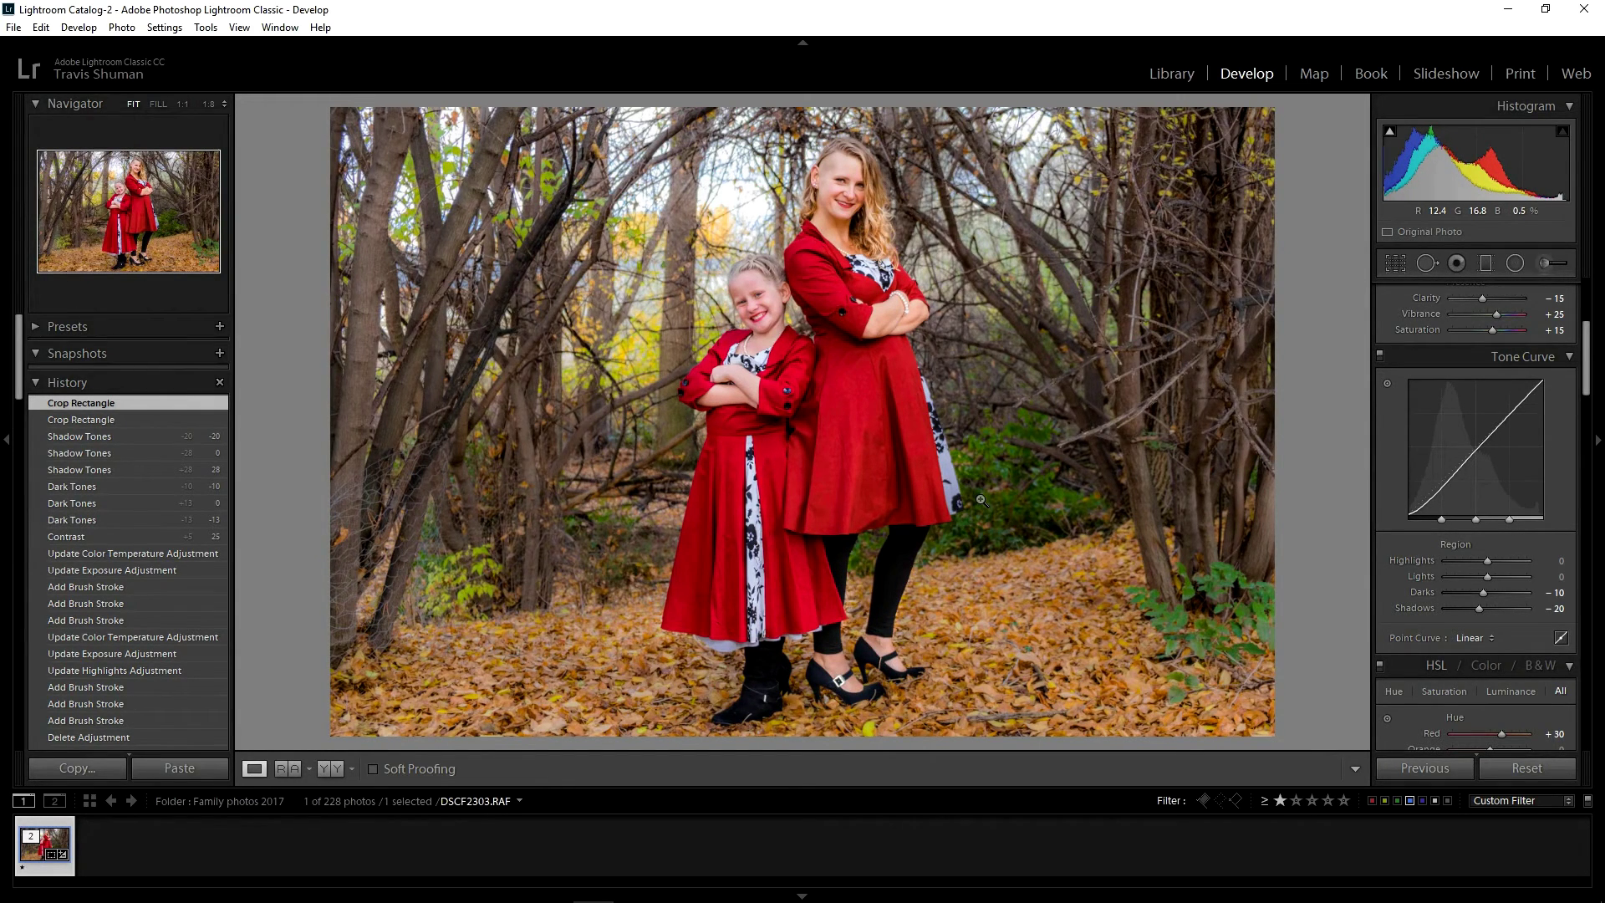
- Compare the edited photo with its unedited version
key("backslash")
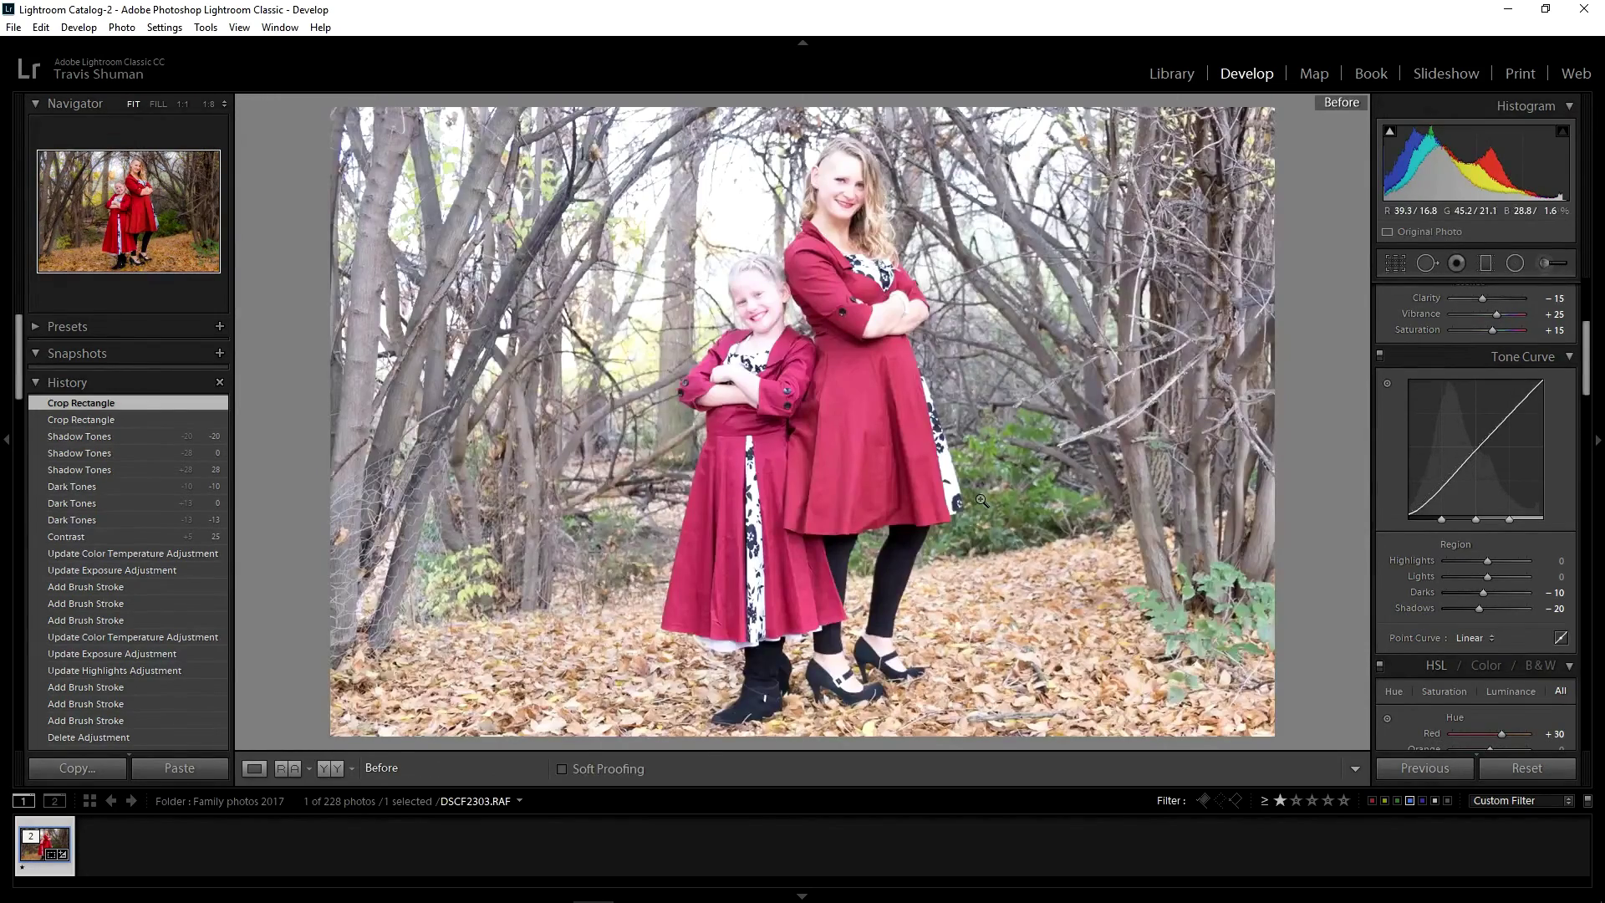
key("backslash")
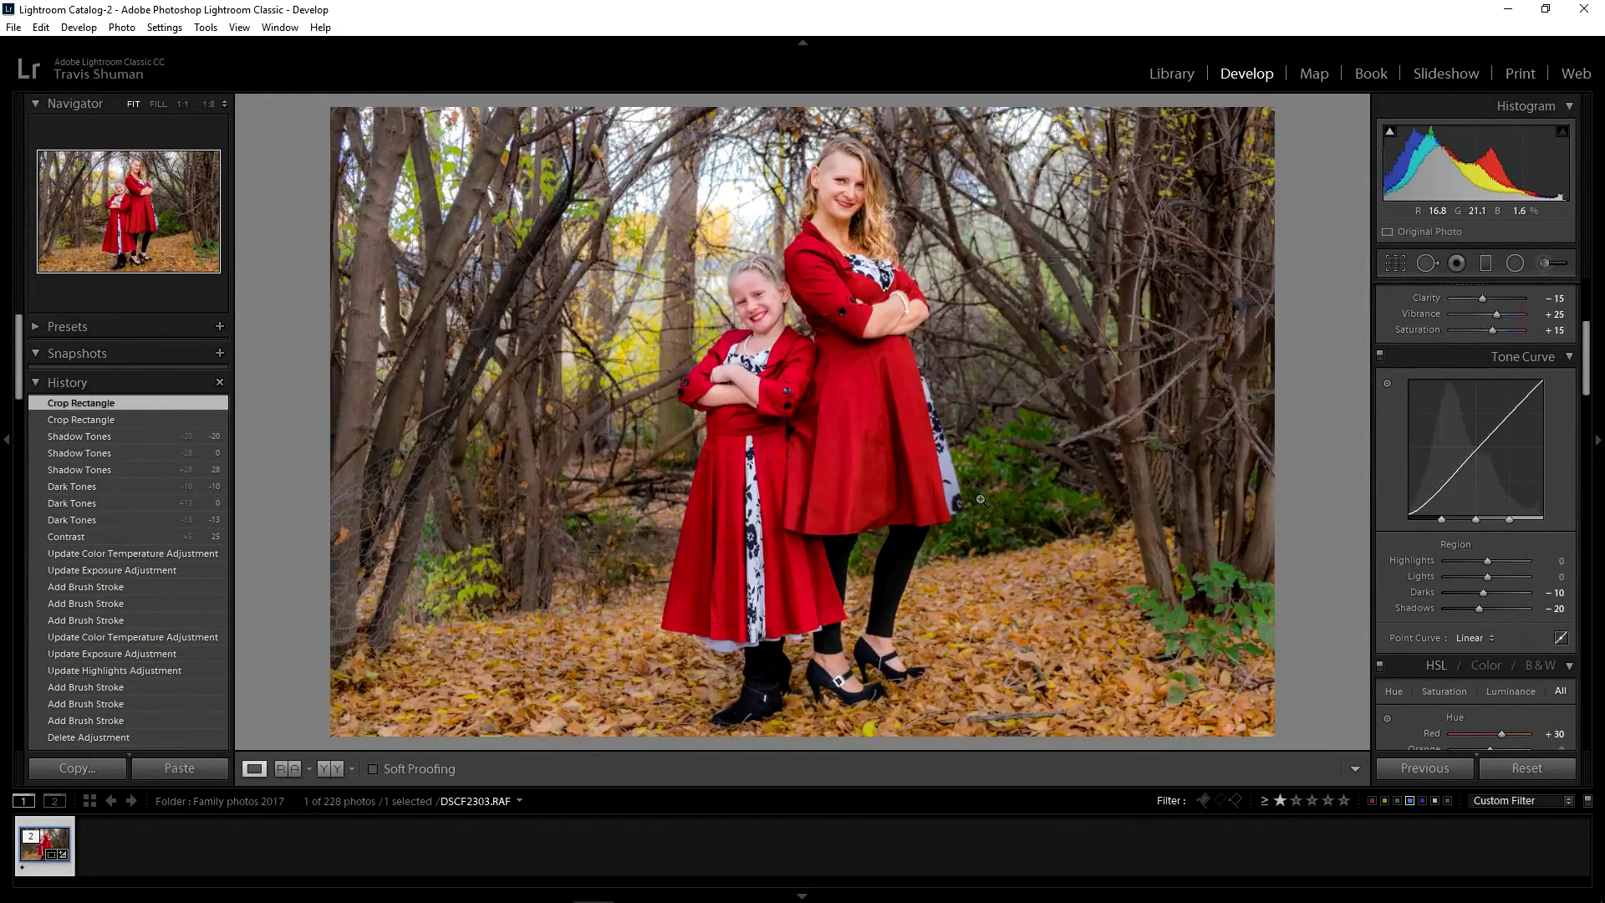
key("backslash")
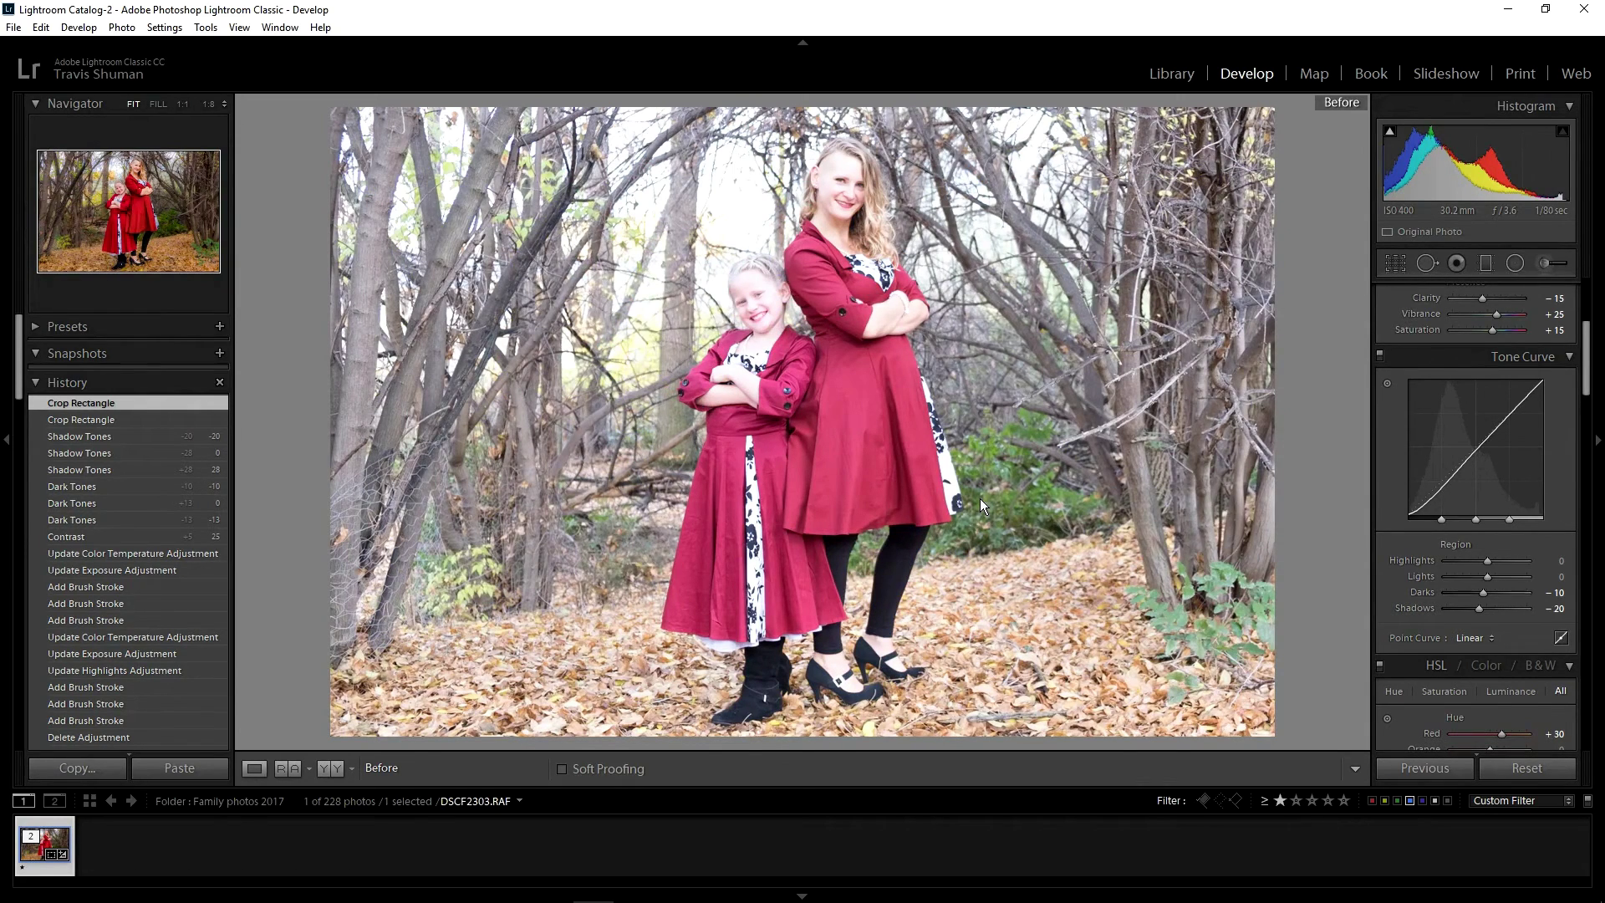
key("backslash")
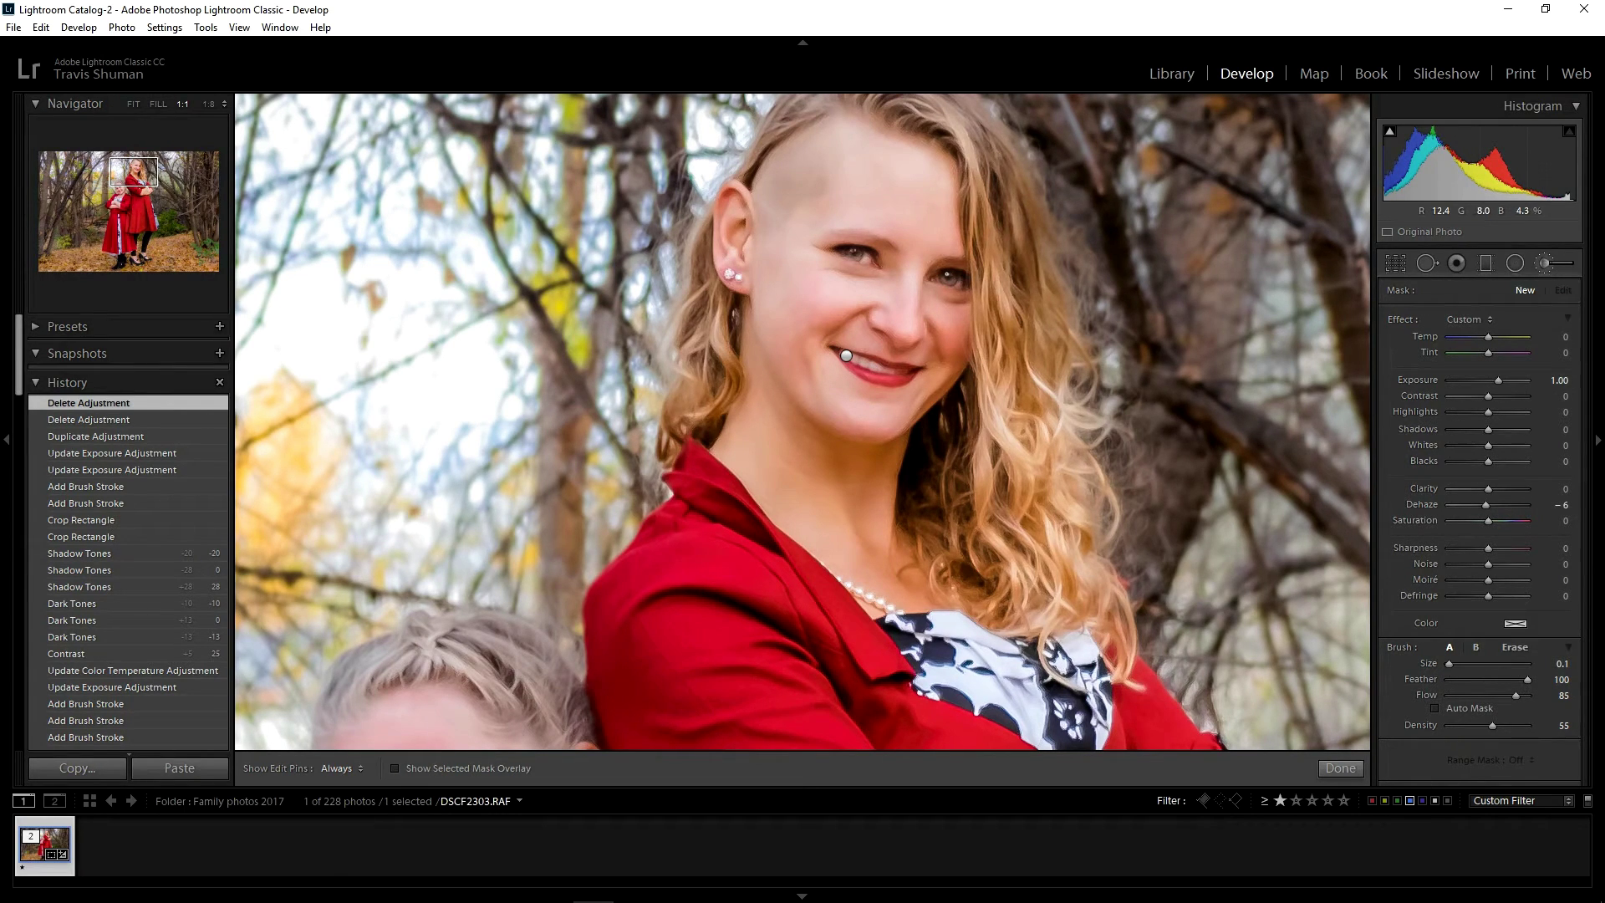
- Paint a new size 0.1 brush adjustment over the woman's eyes with Contrast -100 and Exposure 2.00
key("h")
left_click(949, 275)
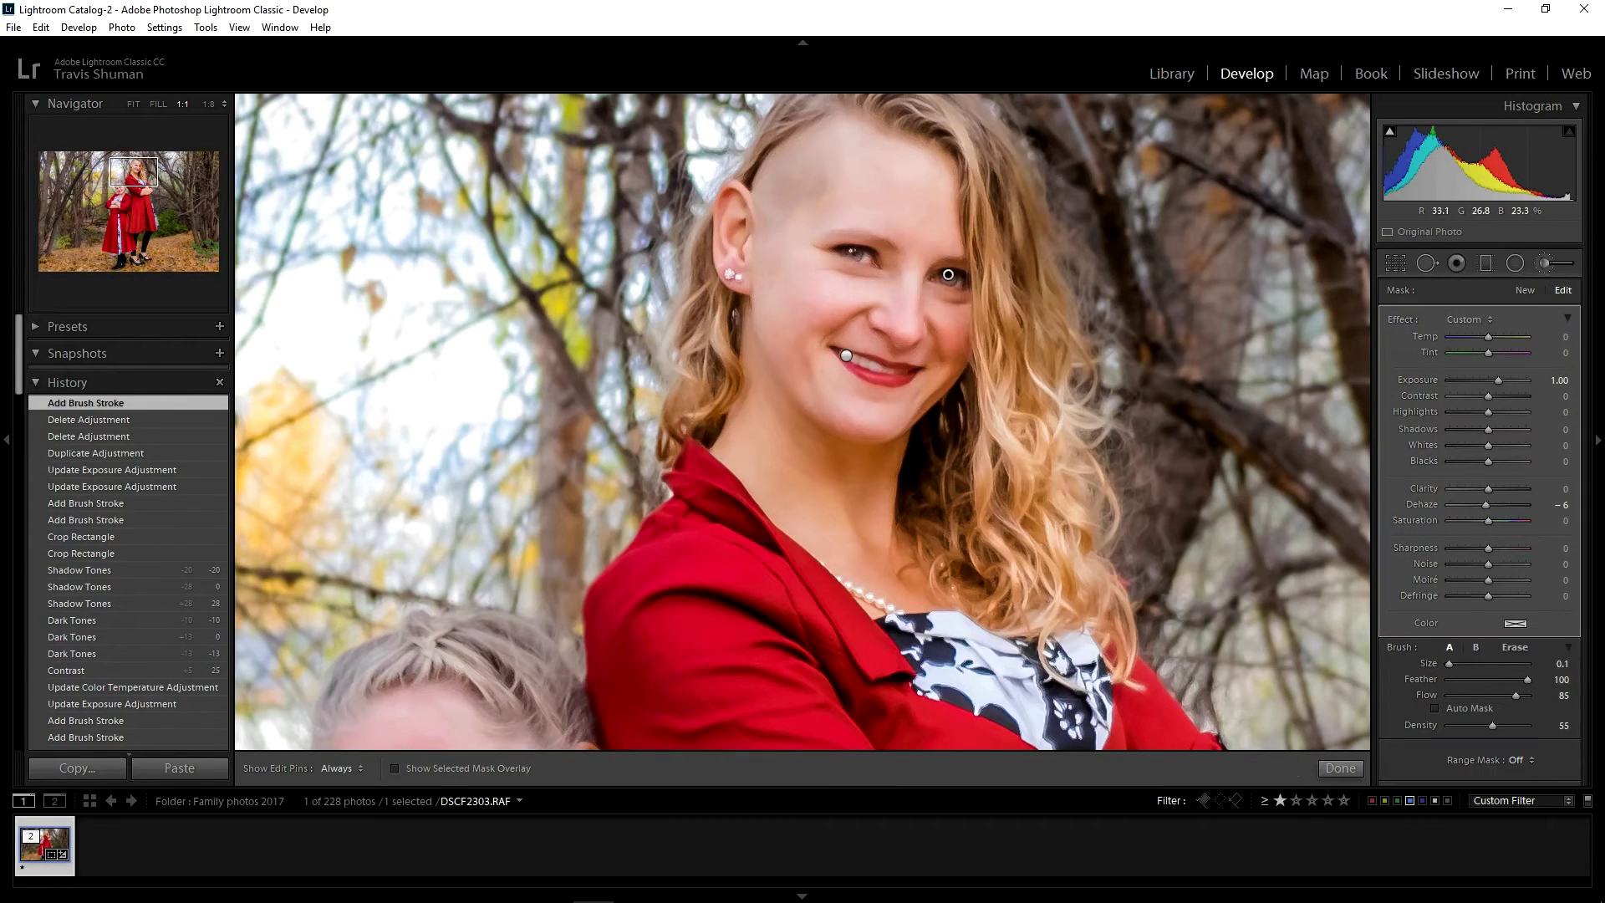
key("h")
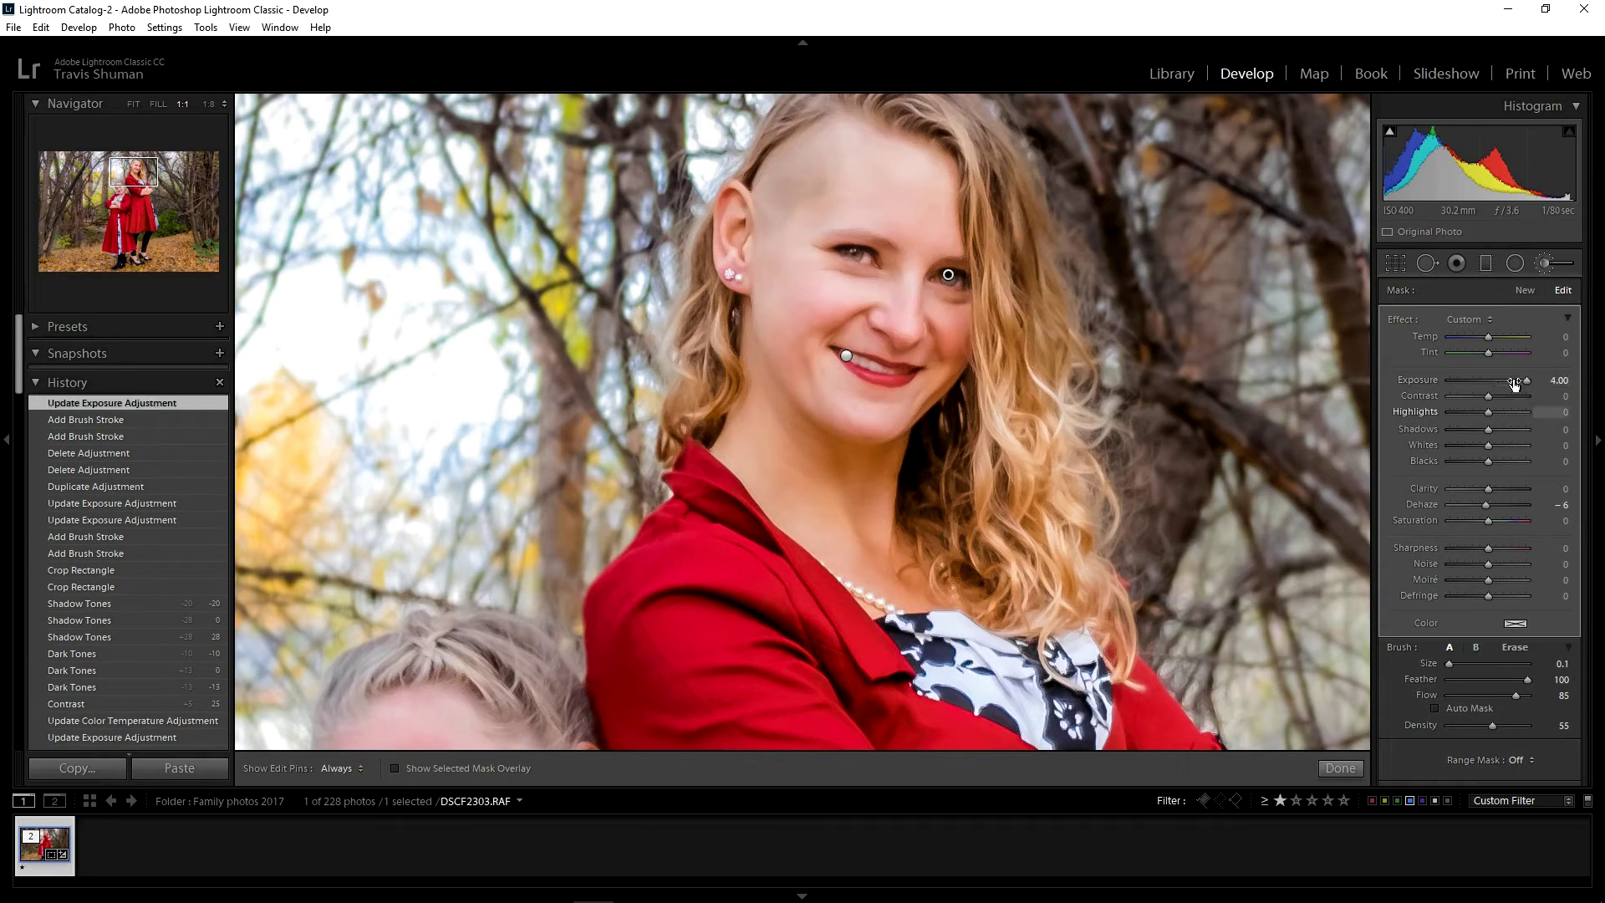
left_click_drag(1488, 396, 1290, 392)
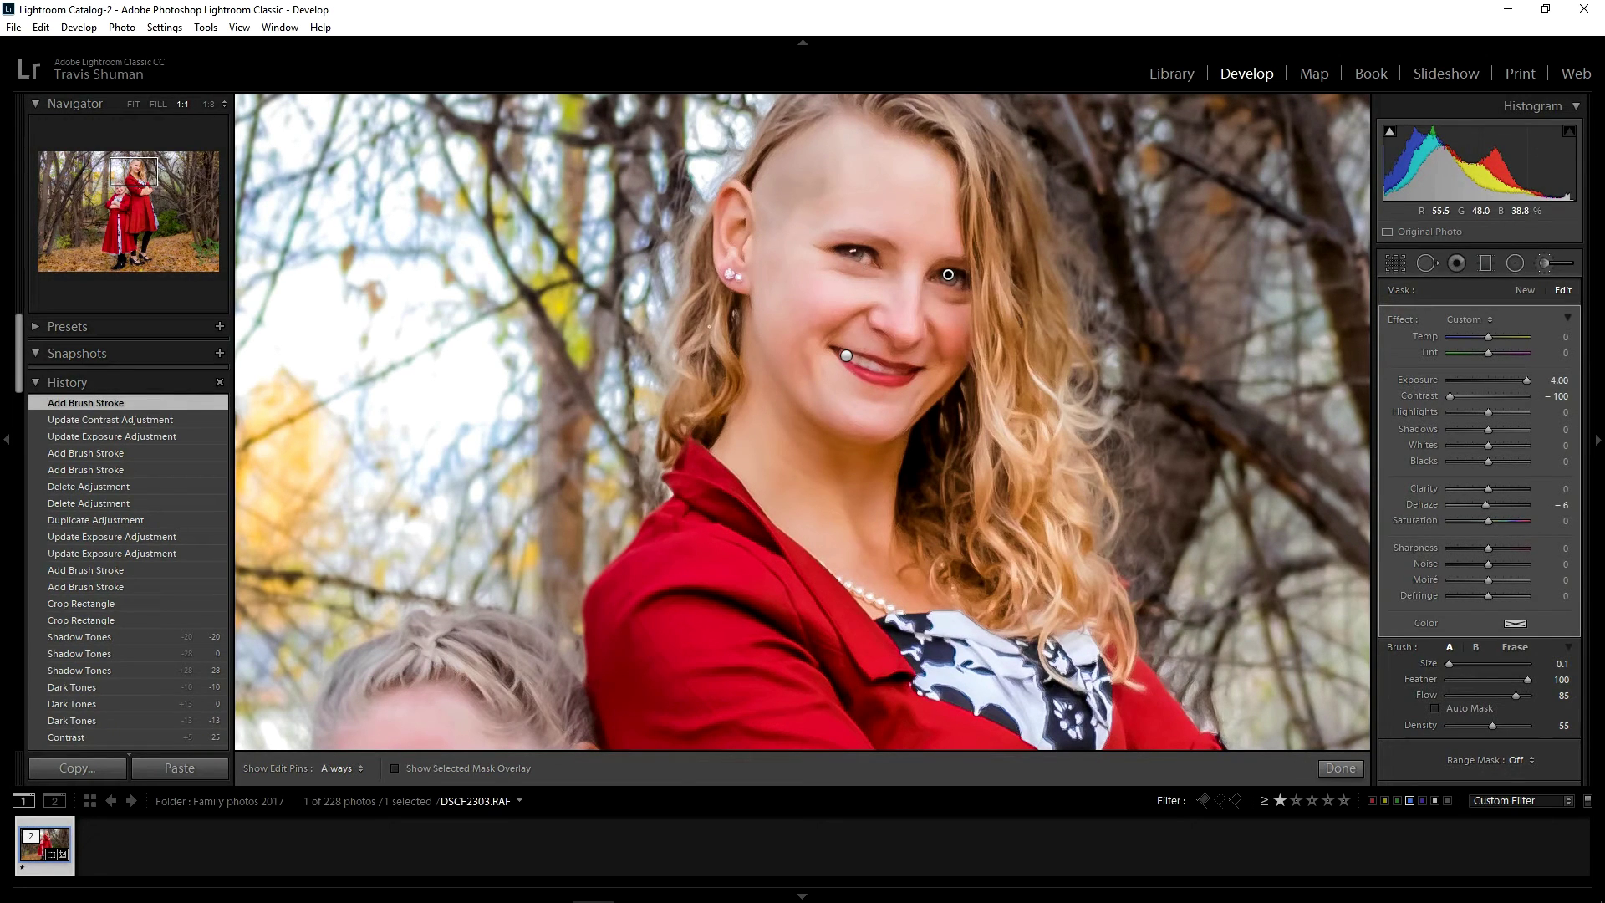
key("z")
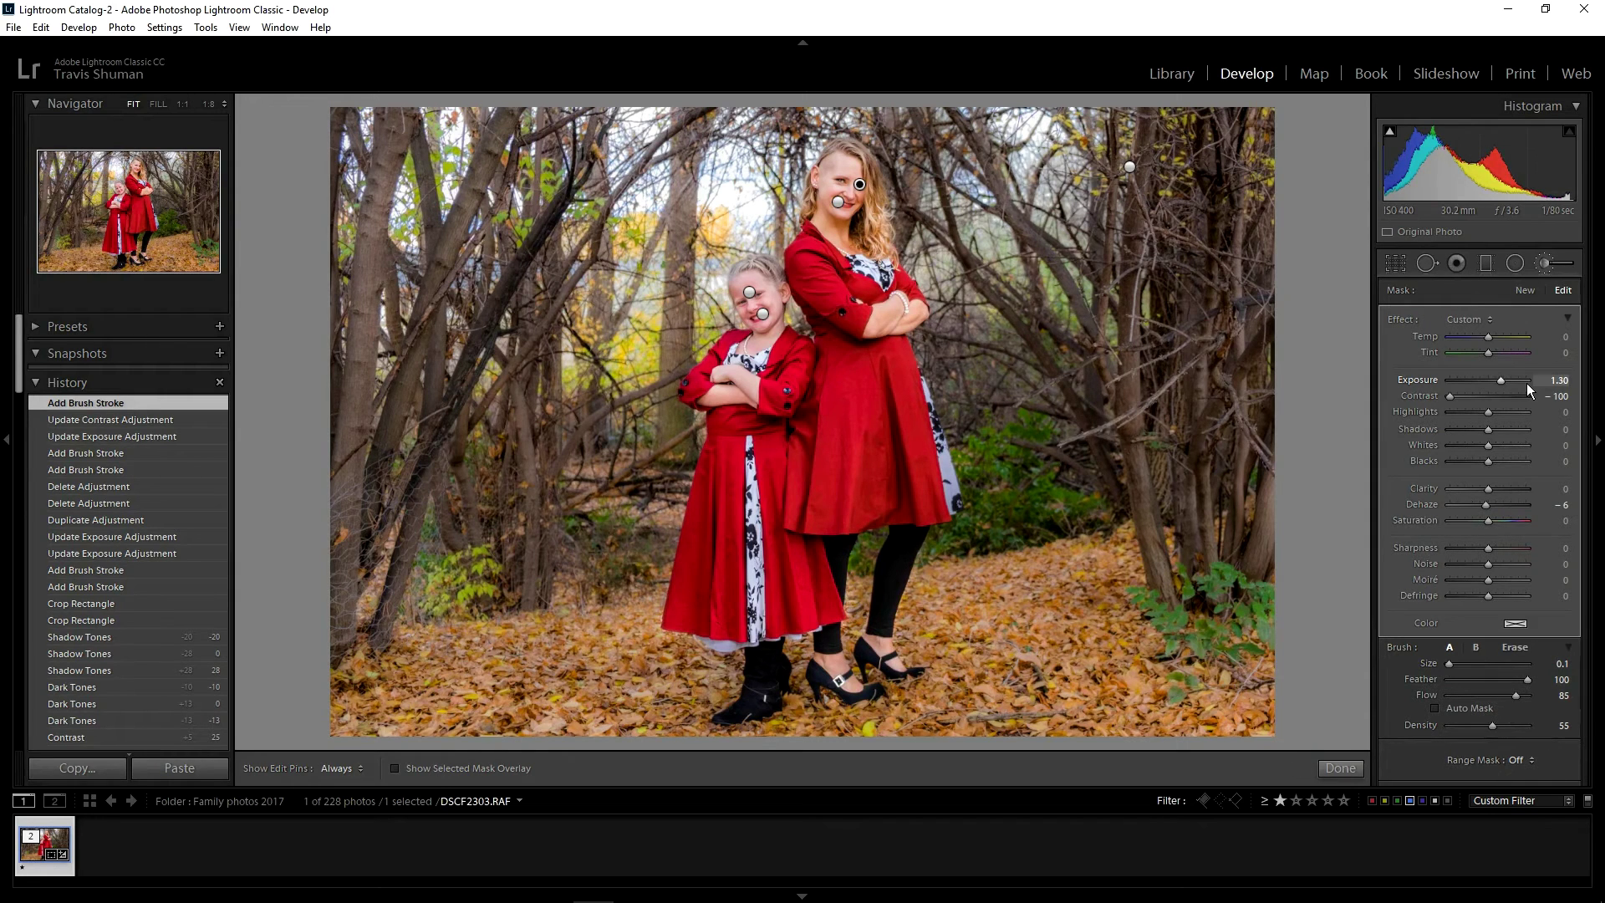
scroll(1526, 383, "up", 1)
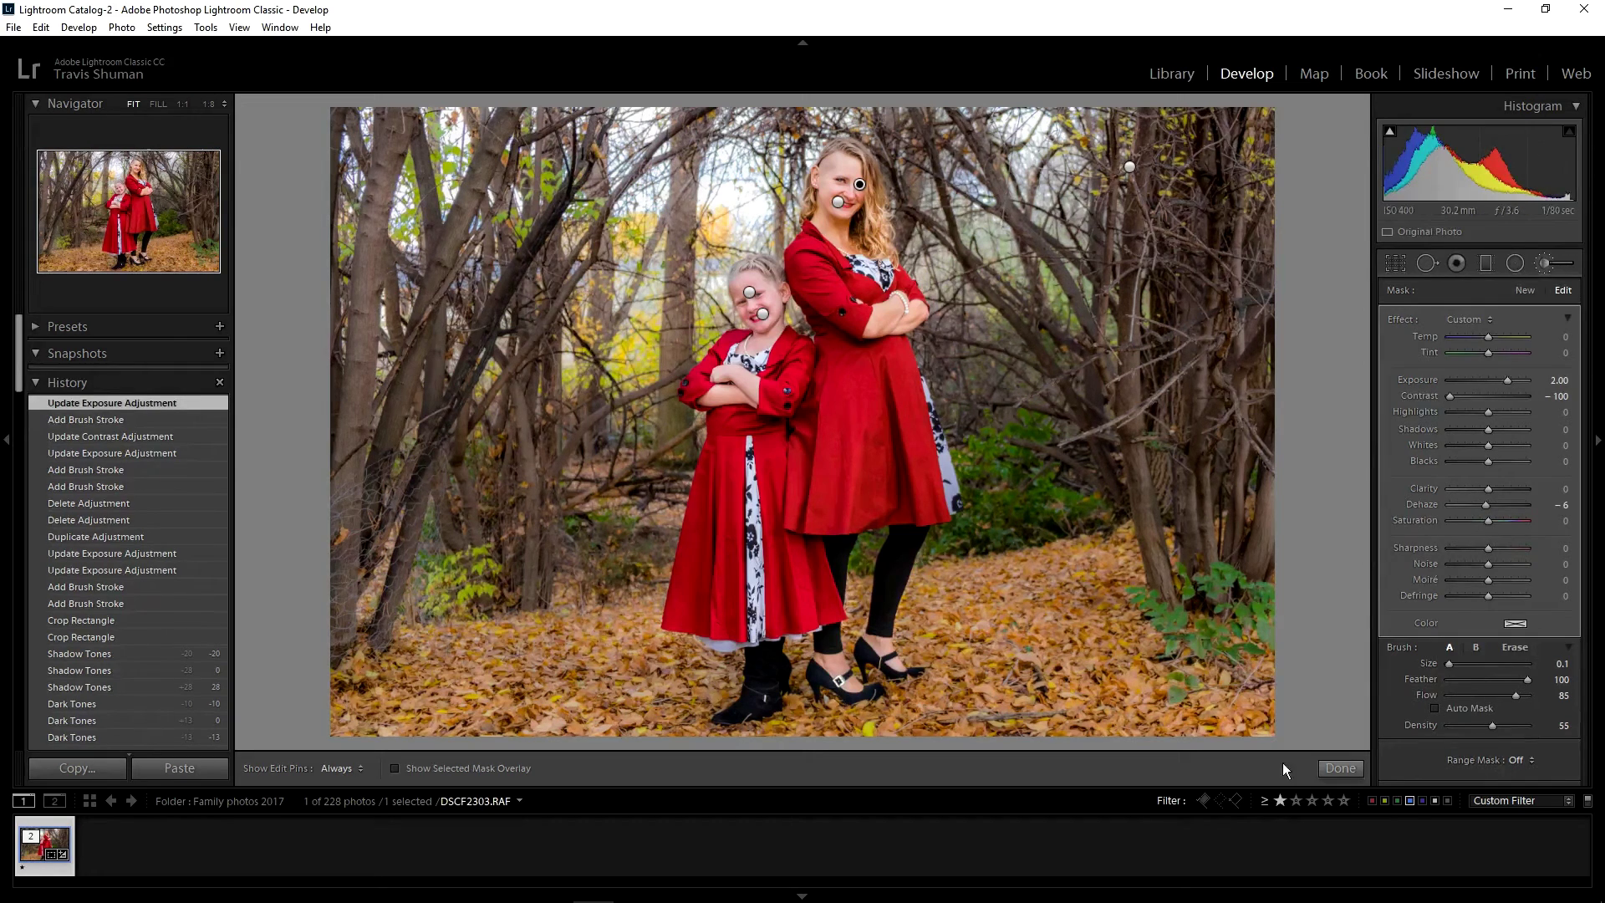
- Extend the eye brush adjustment over the girl's eyes, set its Exposure to 2.43, and finish it
key("z")
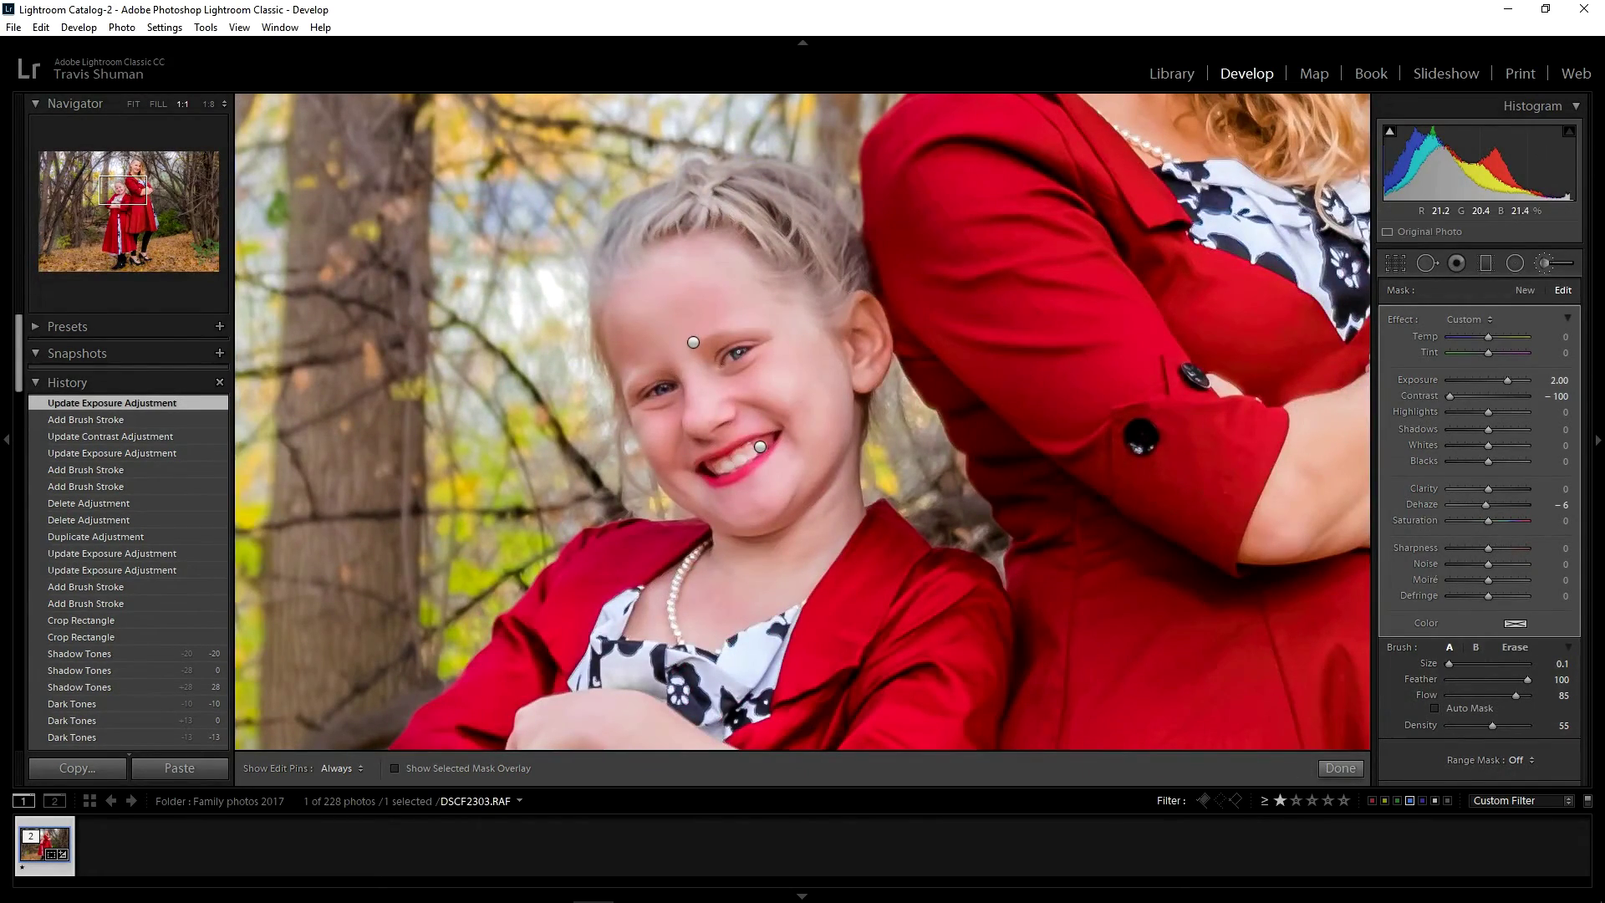
key("h")
left_click_drag(667, 389, 673, 387)
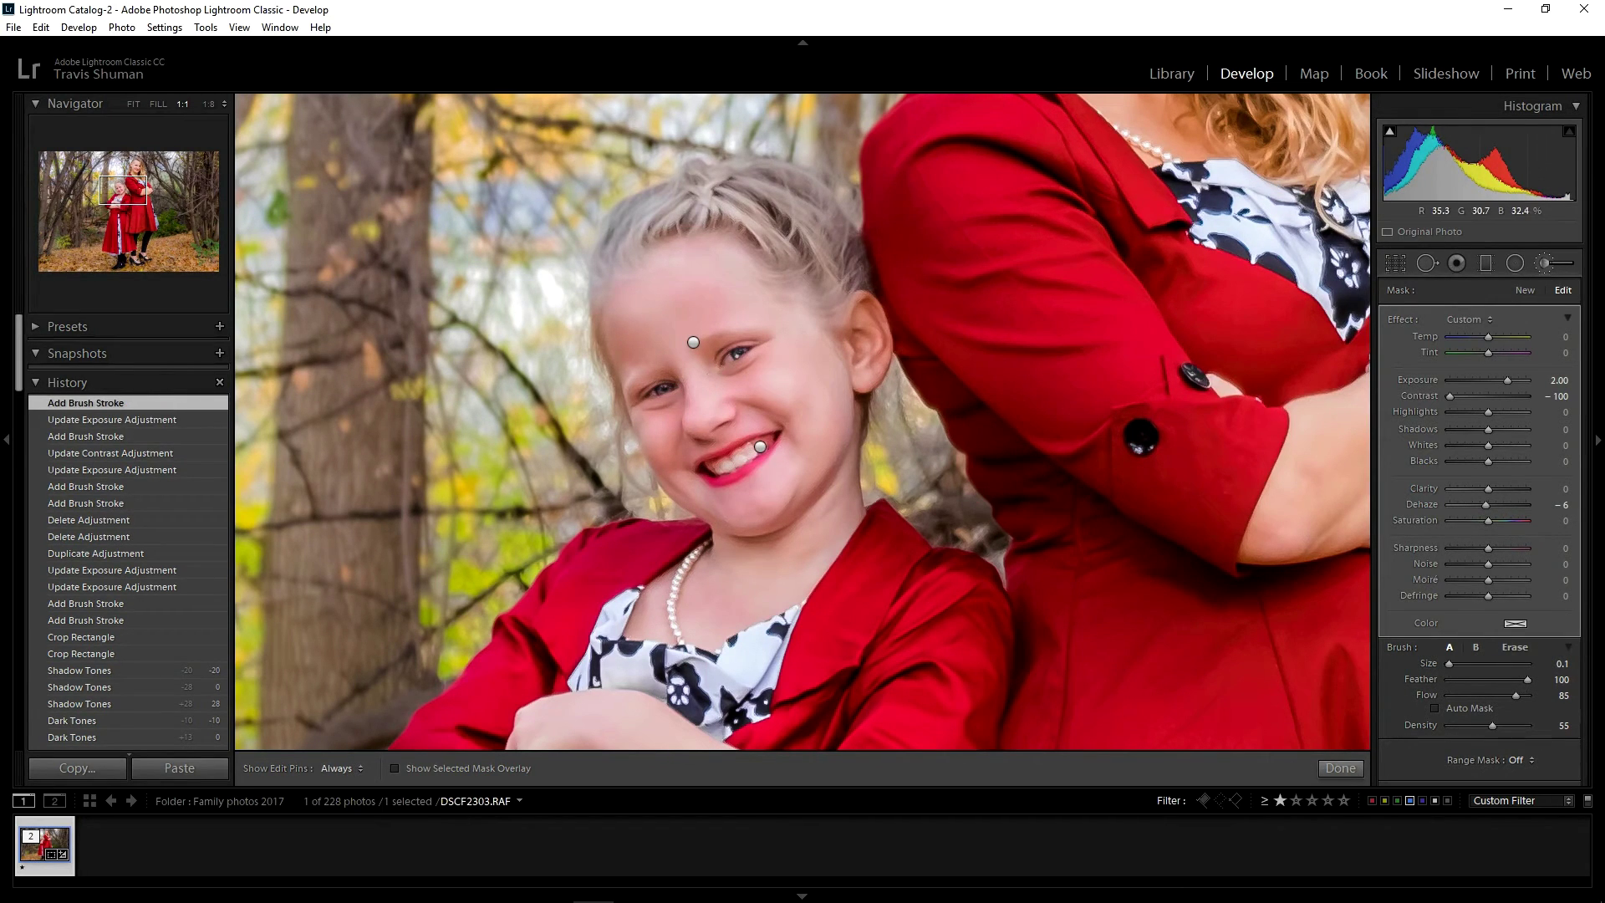
key("h")
left_click_drag(649, 422, 651, 424)
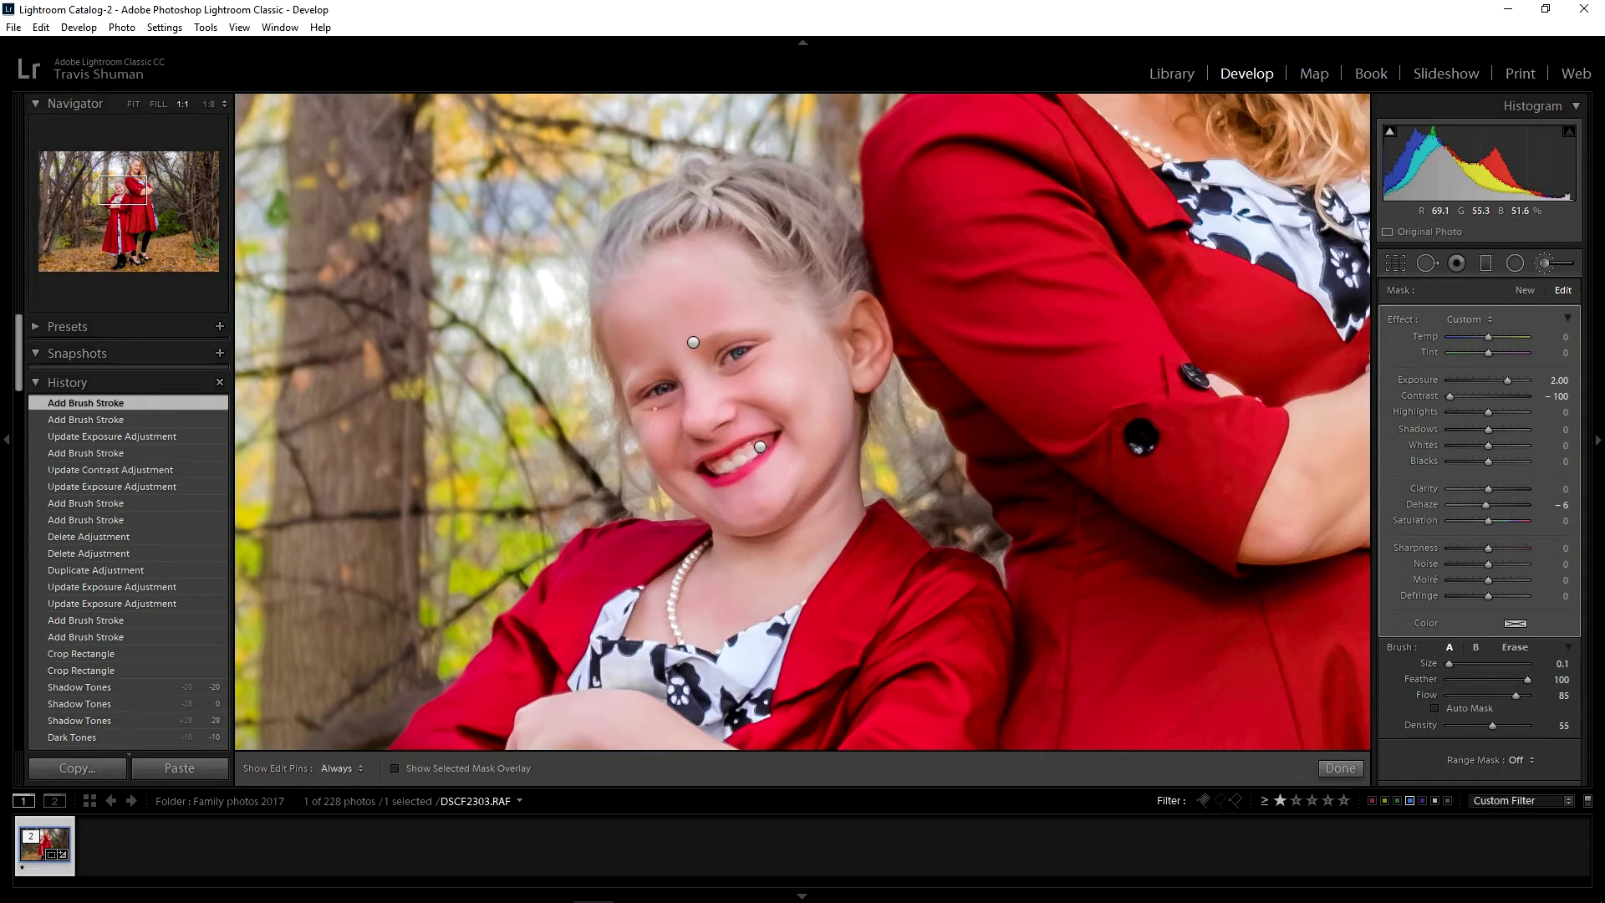
key("h")
left_click_drag(665, 388, 667, 389)
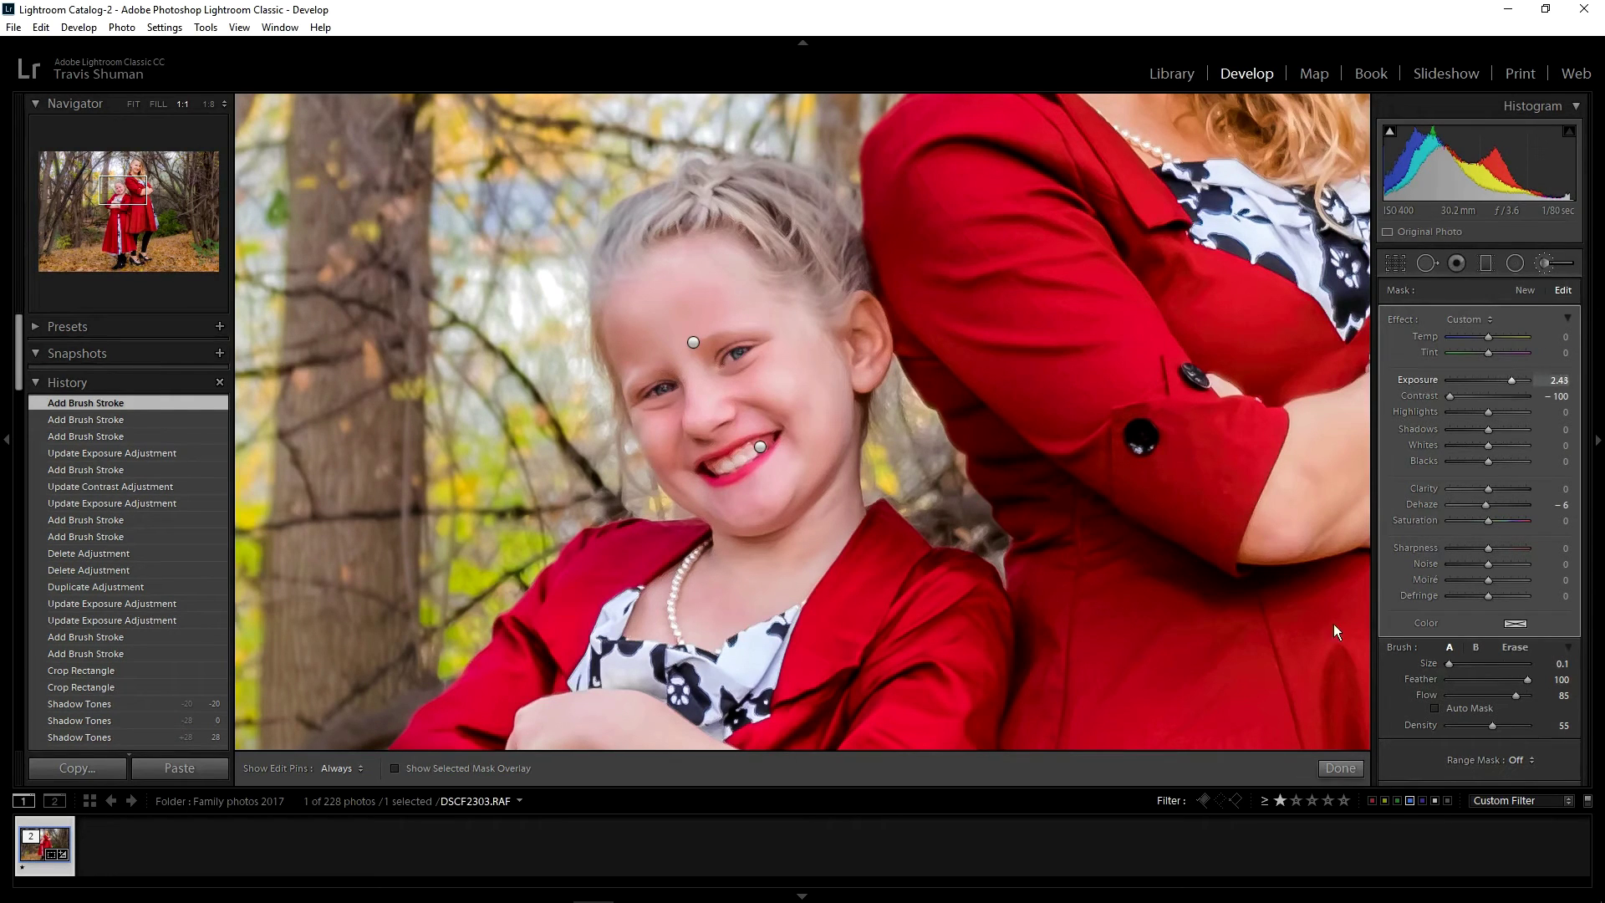
left_click(1330, 766)
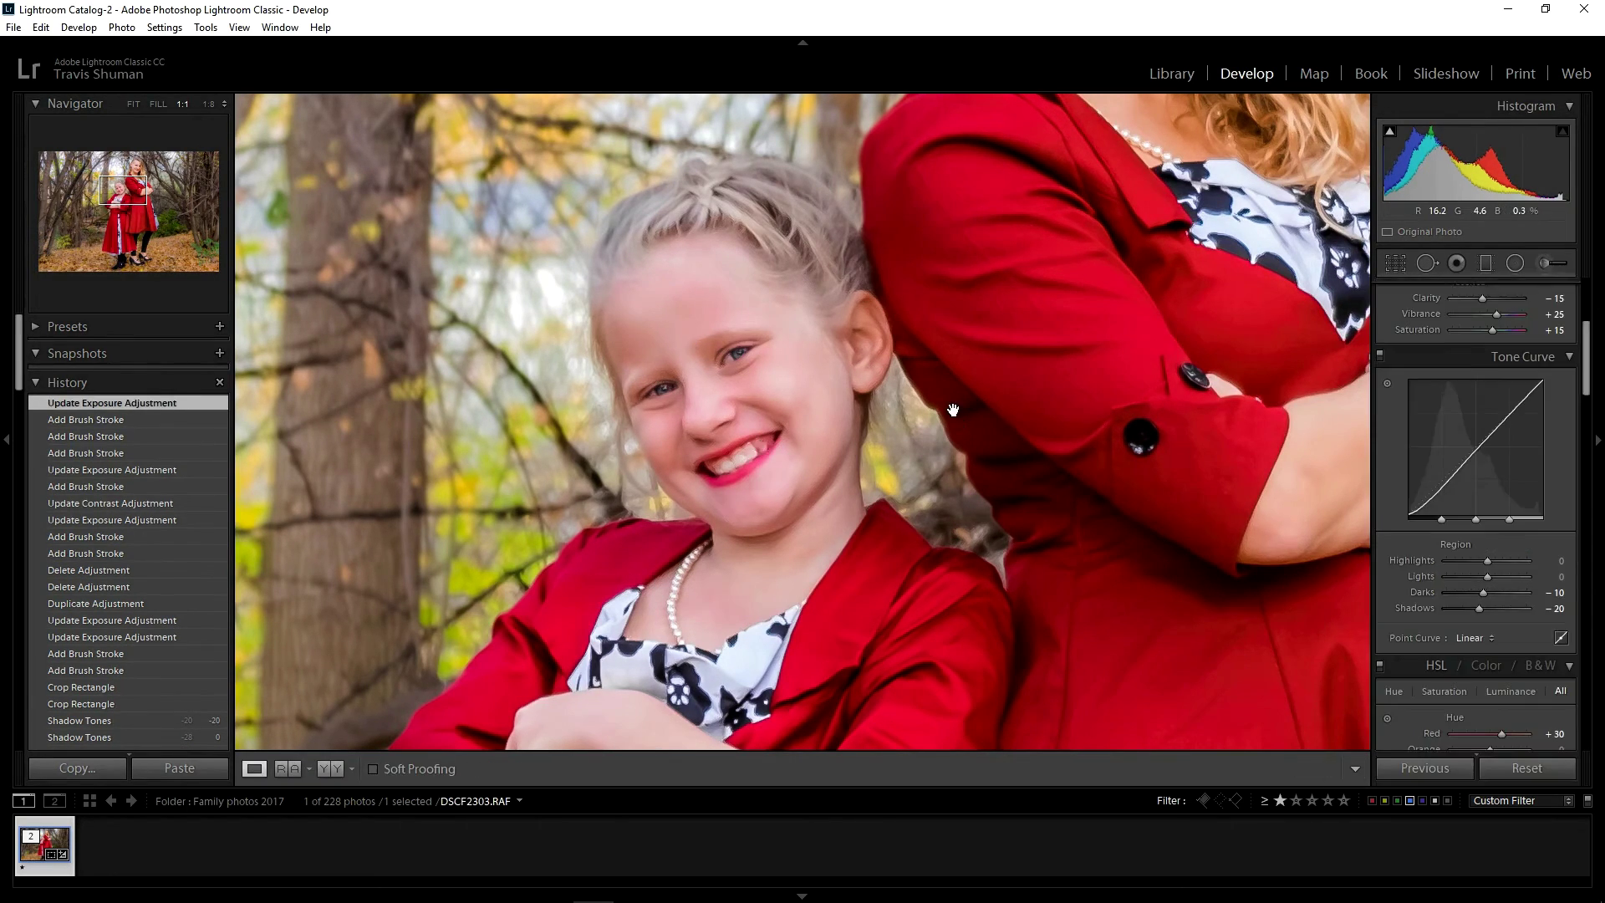
- Check the woman's face up close, undo the last exposure change to the eye adjustment, and show the whole photo
left_click(953, 409)
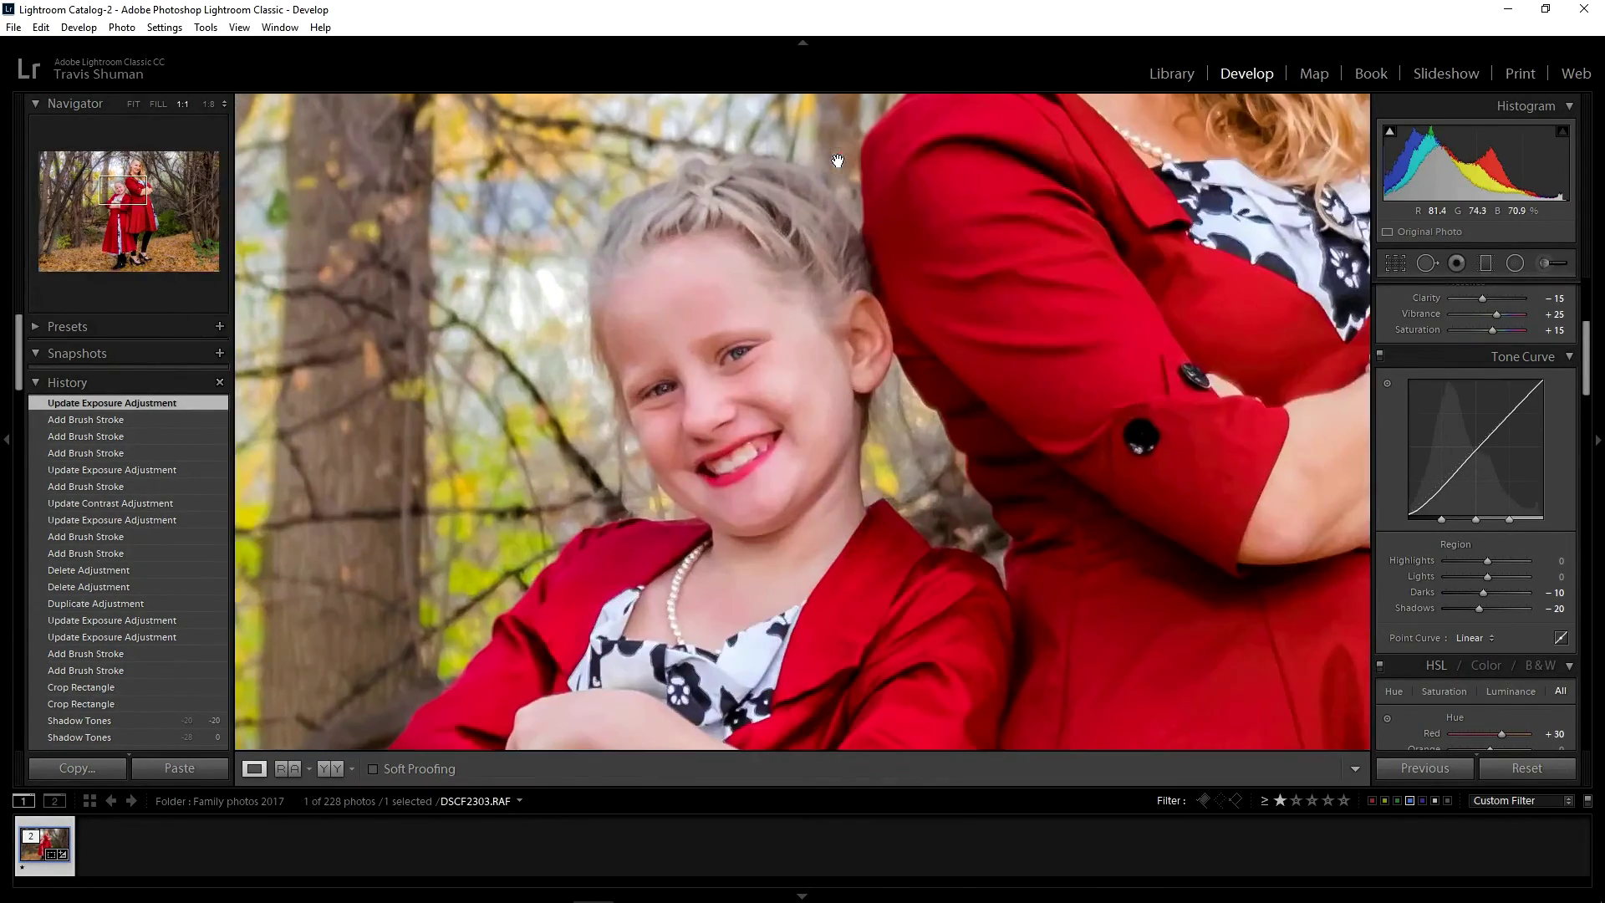
left_click(838, 160)
left_click_drag(965, 186, 954, 406)
key("ctrl+z")
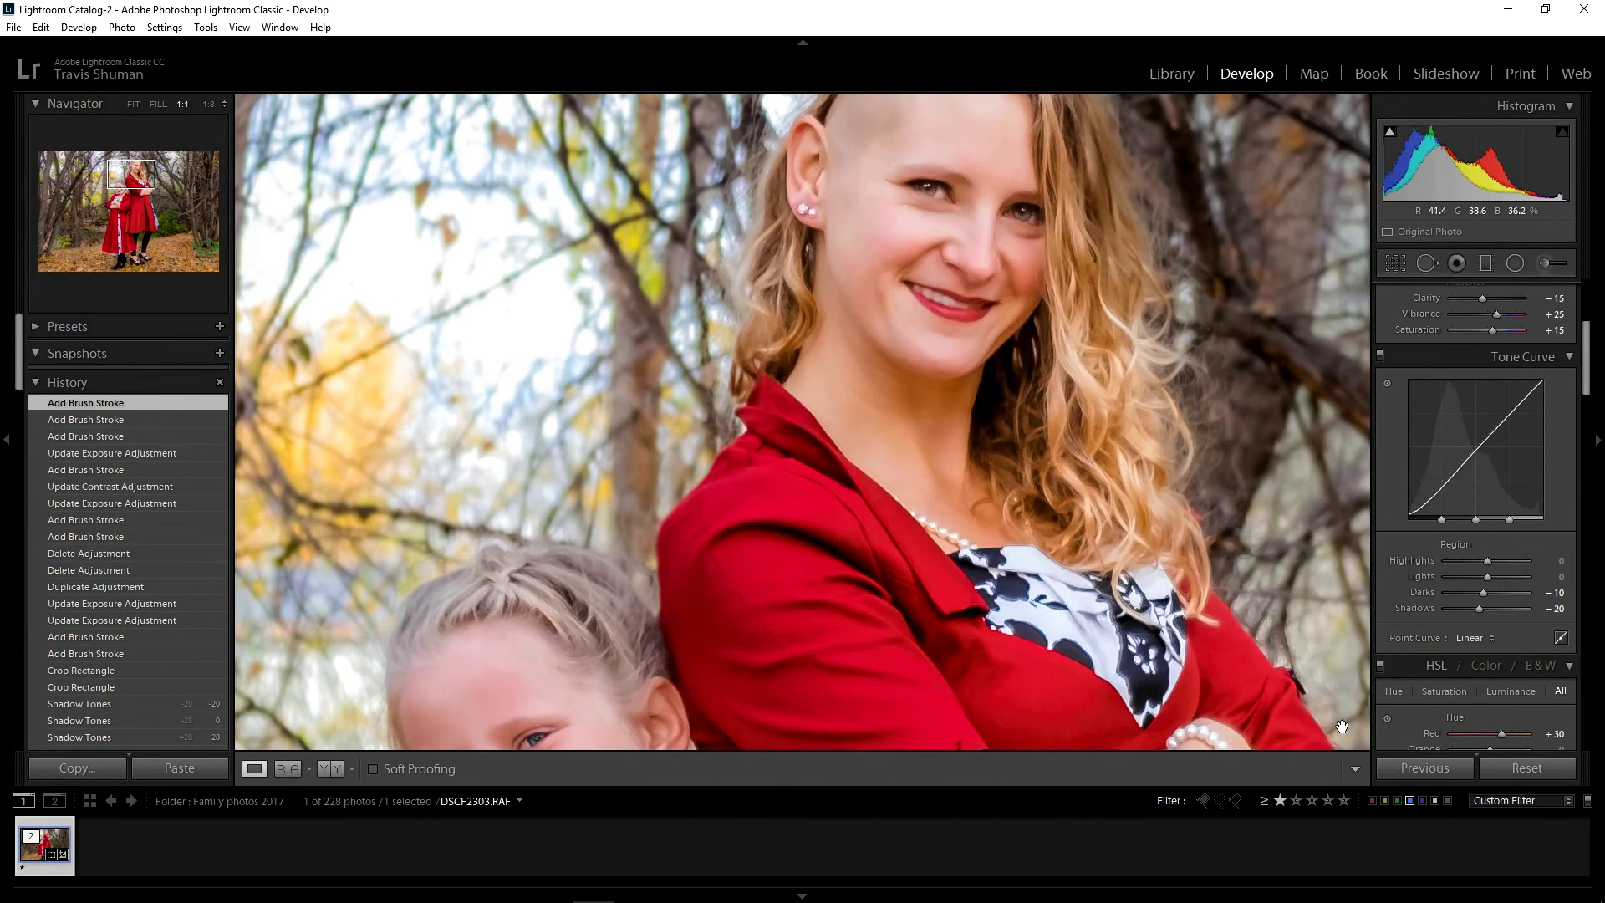
left_click(967, 451)
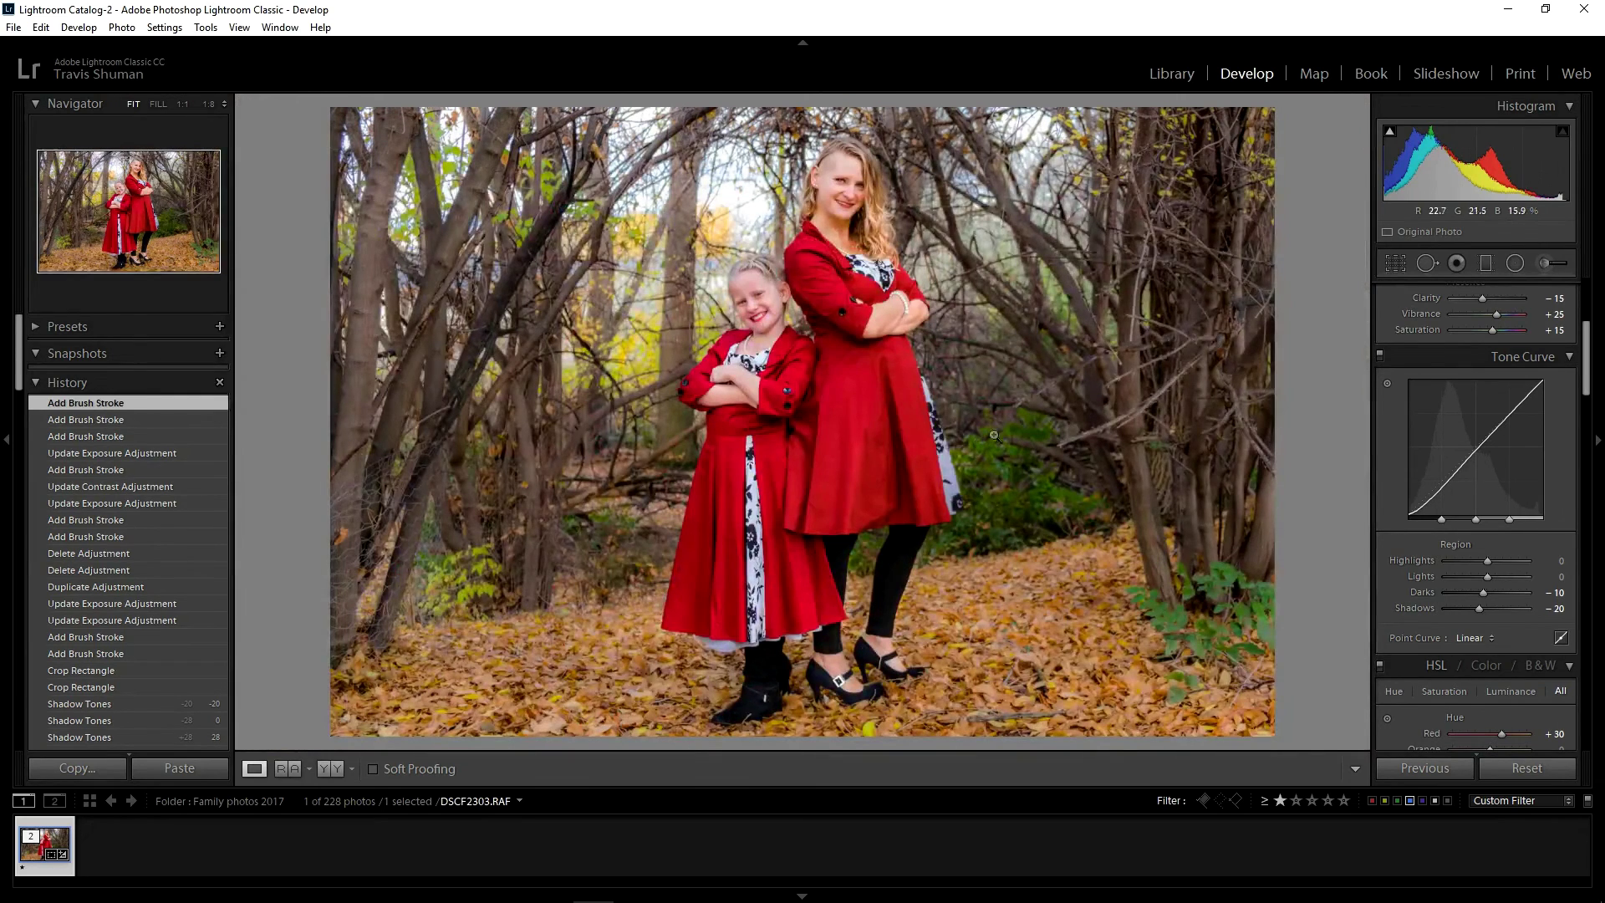
- Reselect the brush adjustment on the woman's eyes, set its Exposure to 1.00, and finish it
left_click(1537, 268)
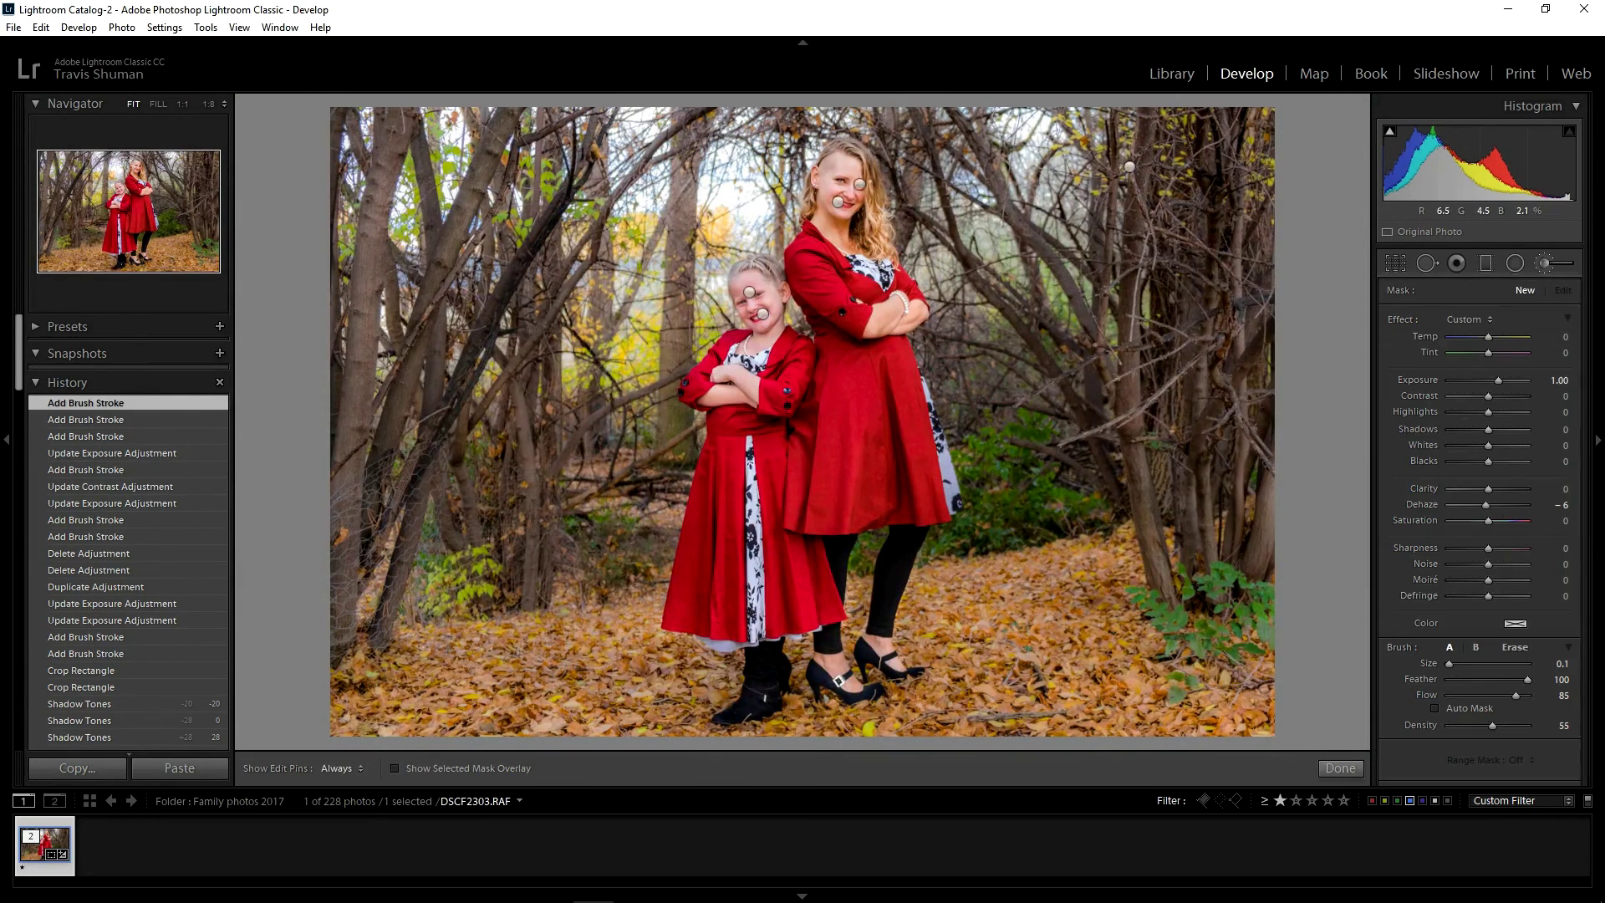
left_click(859, 184)
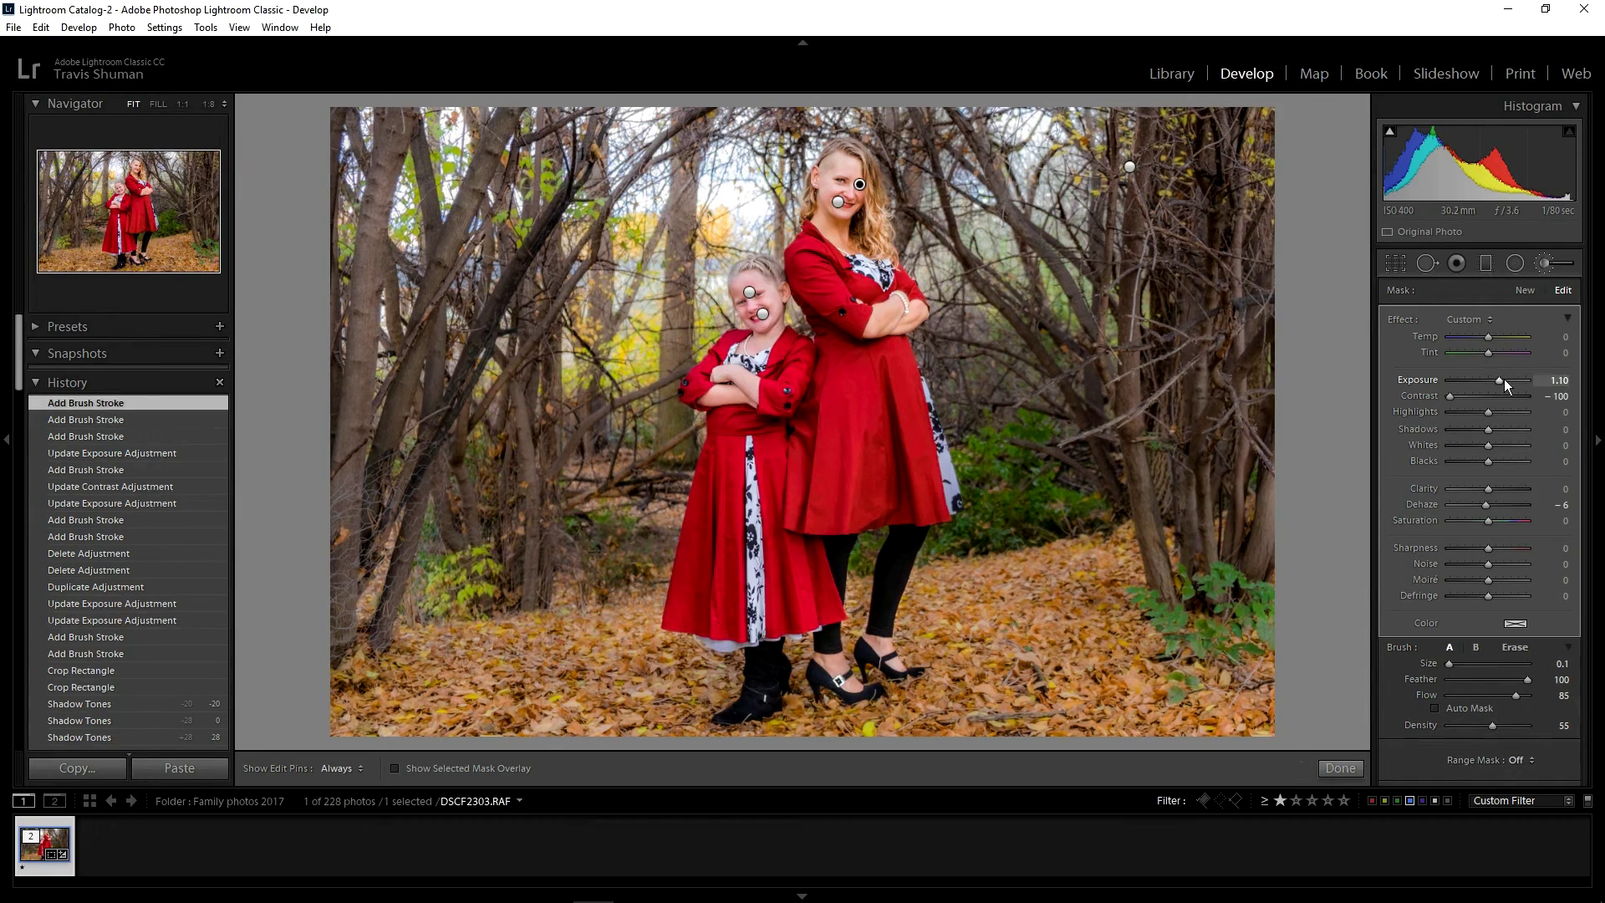
left_click(1340, 767)
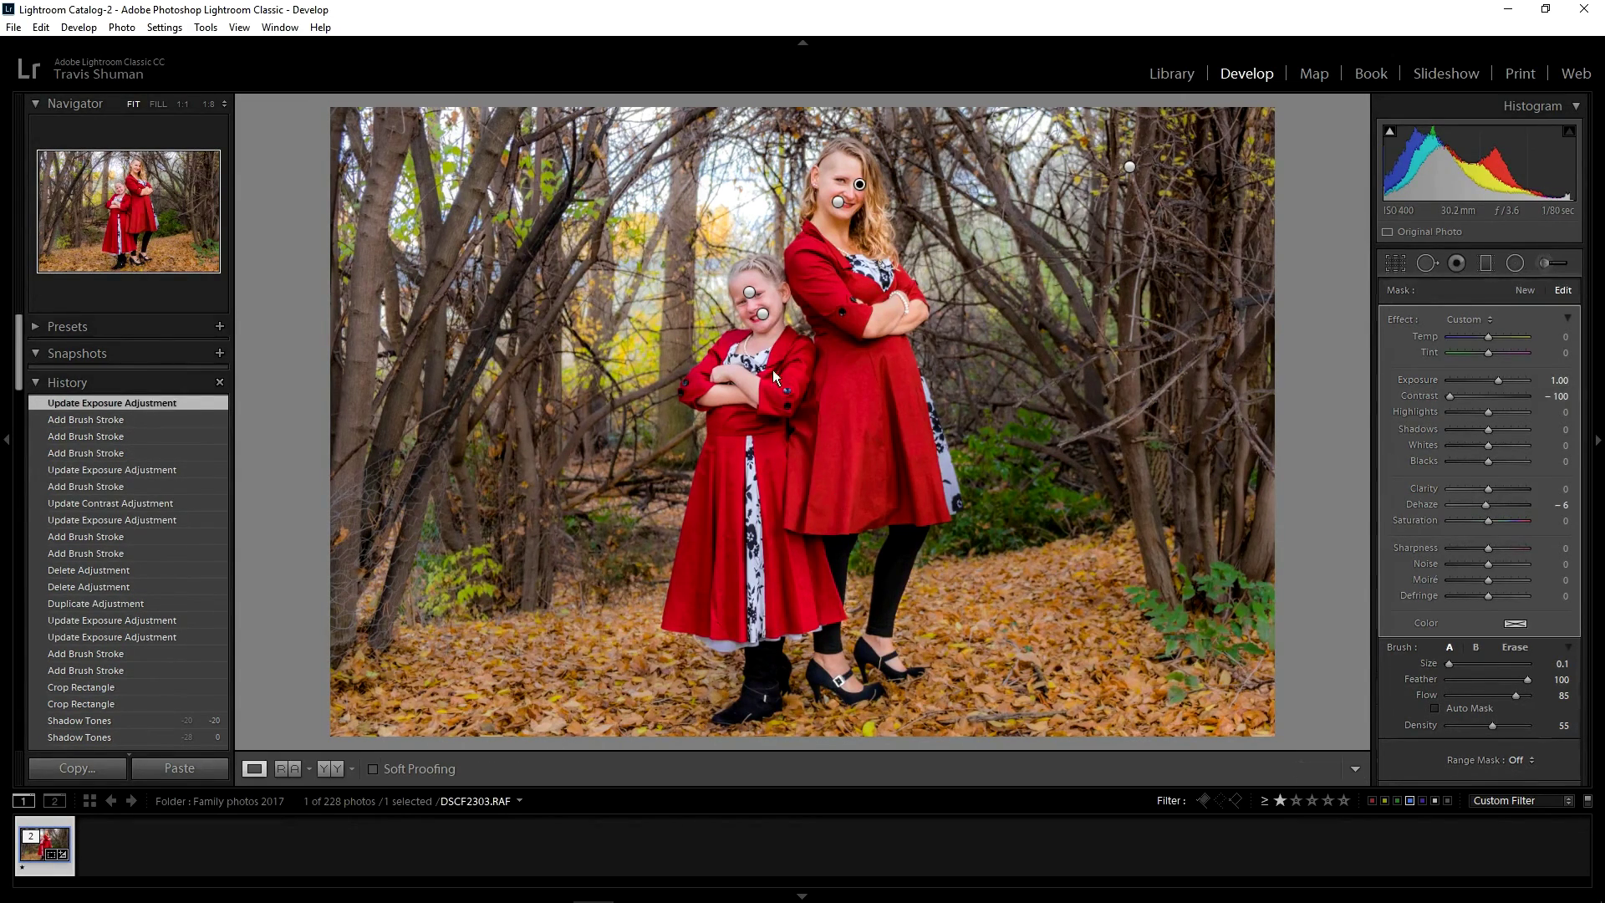
- Paint a new size 1.0 brush adjustment over the girl's eyes with Exposure 2.43 and Contrast 33, and finish it
left_click(744, 297)
left_click(1545, 262)
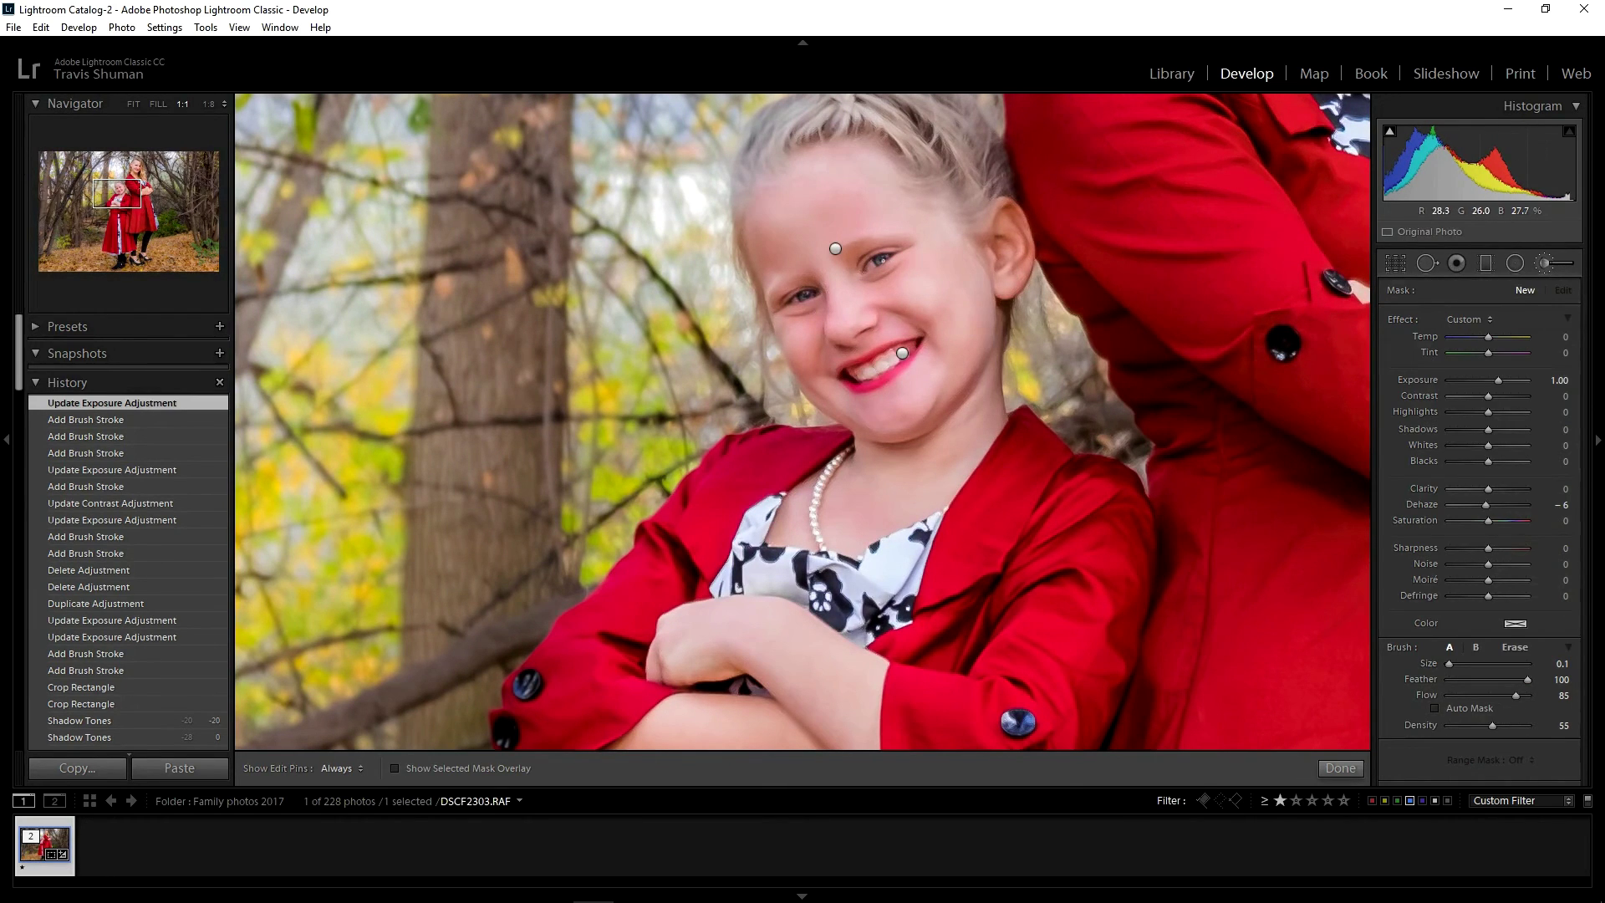
key("bracketright")
left_click_drag(880, 260, 811, 293)
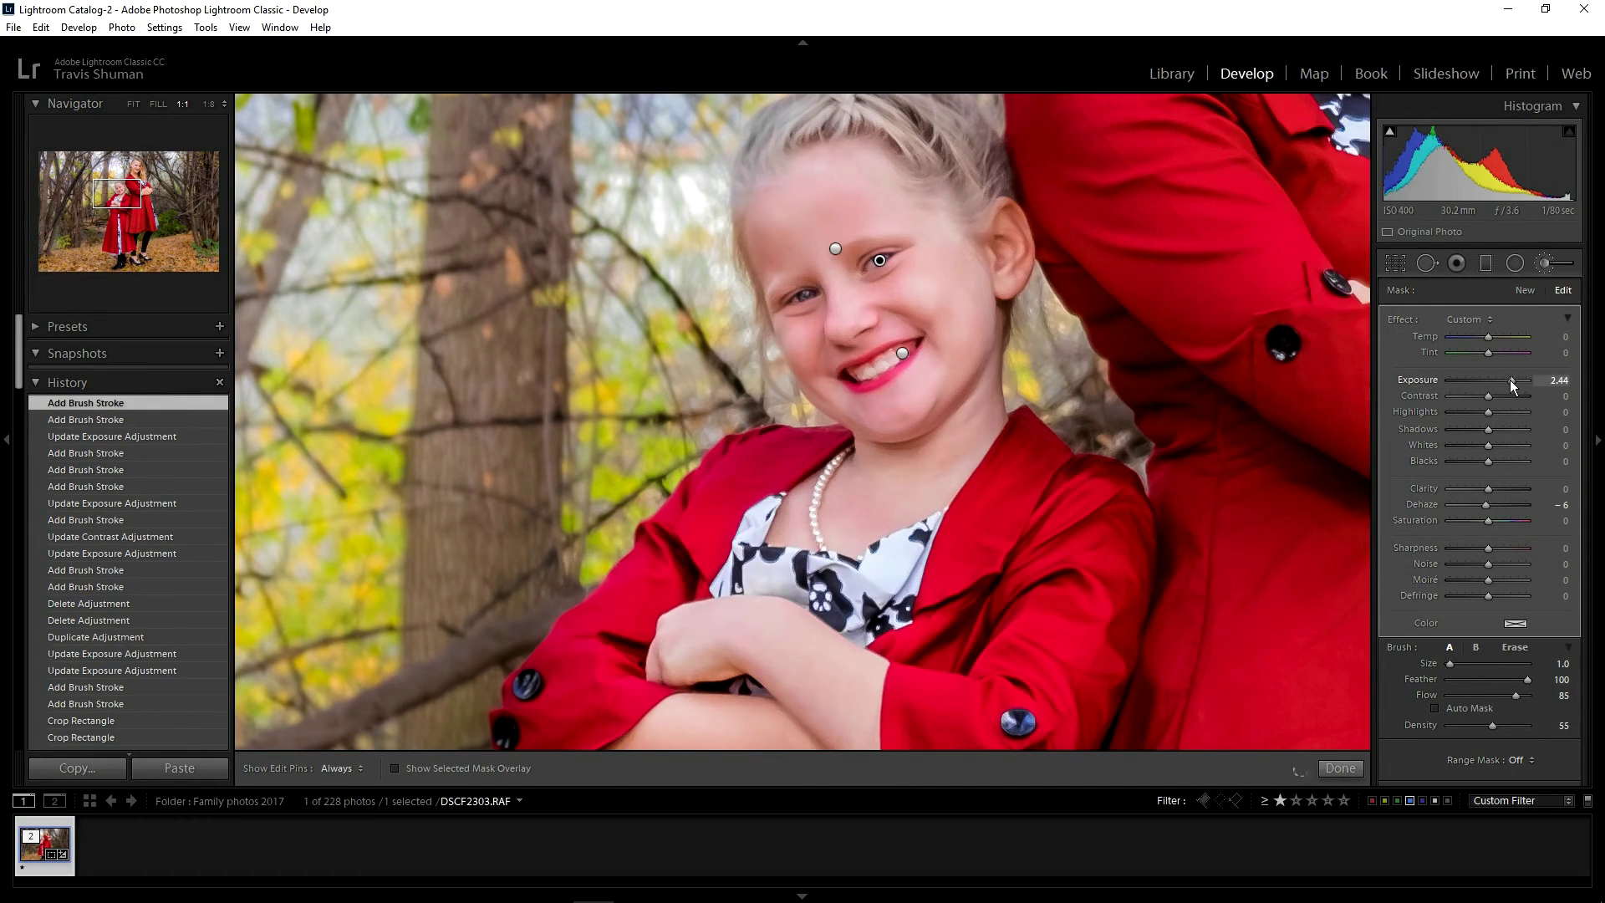
left_click_drag(1510, 379, 1502, 398)
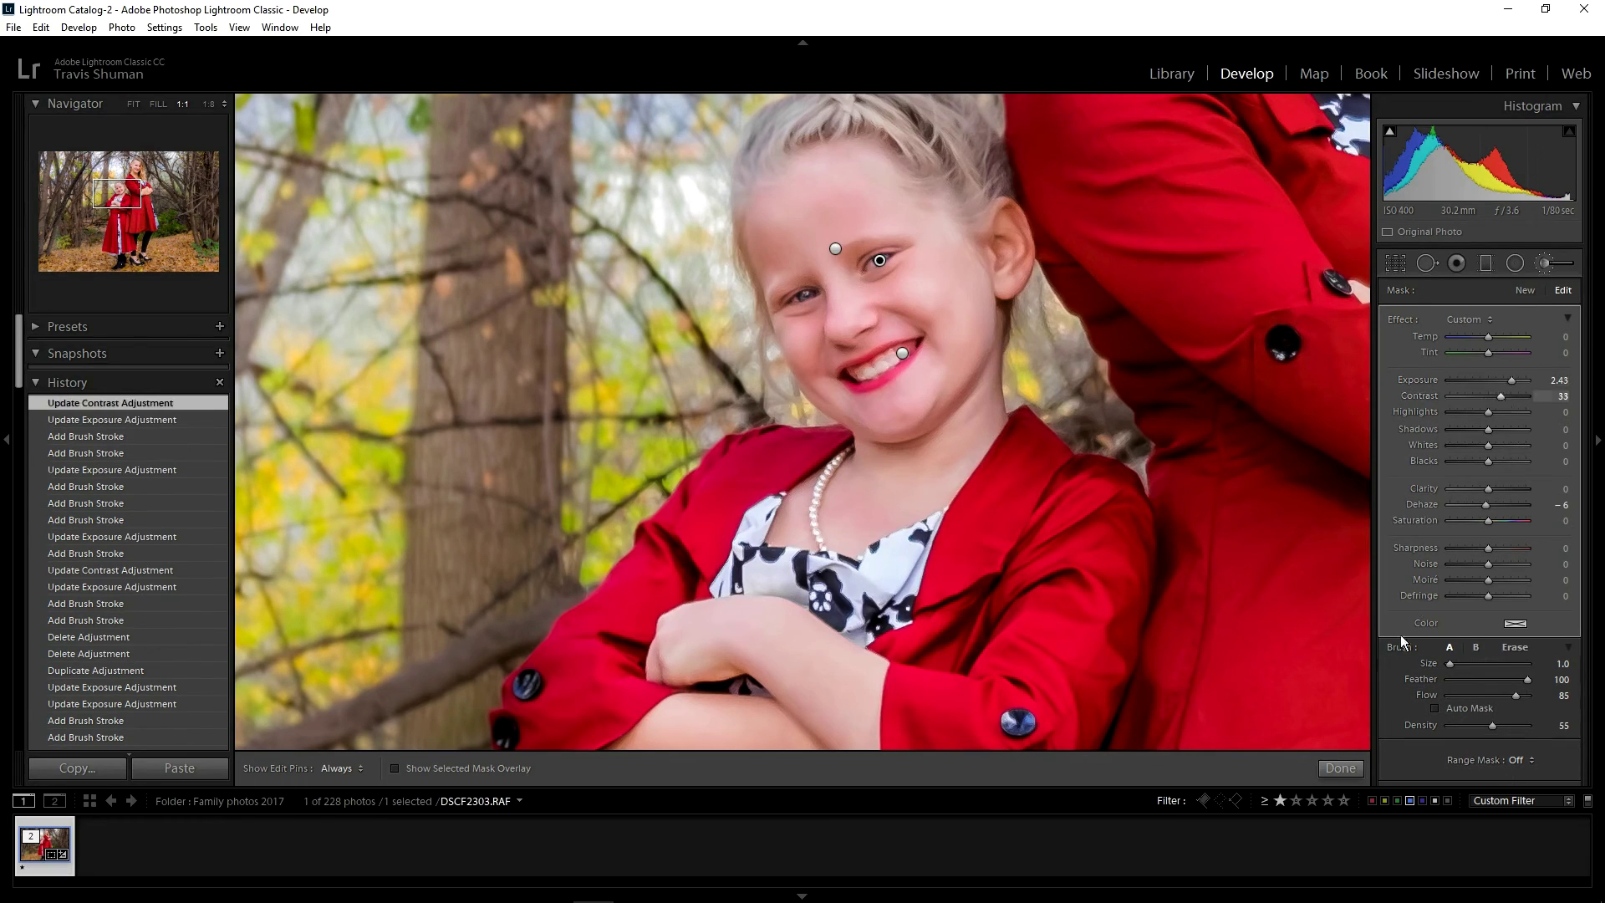
key("z")
left_click(1338, 769)
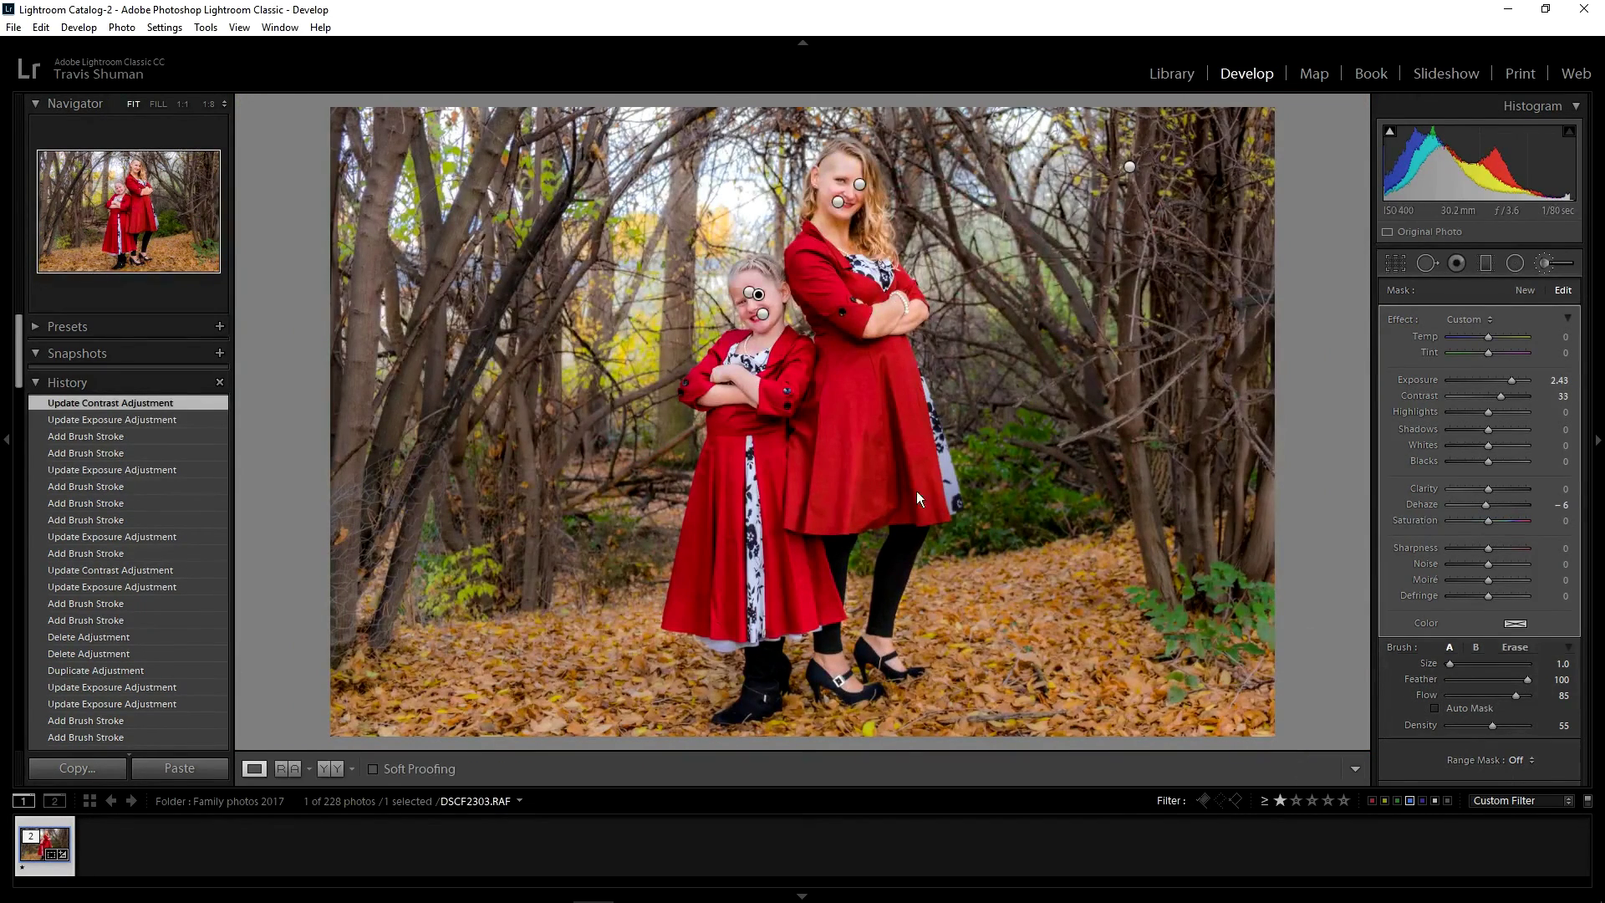